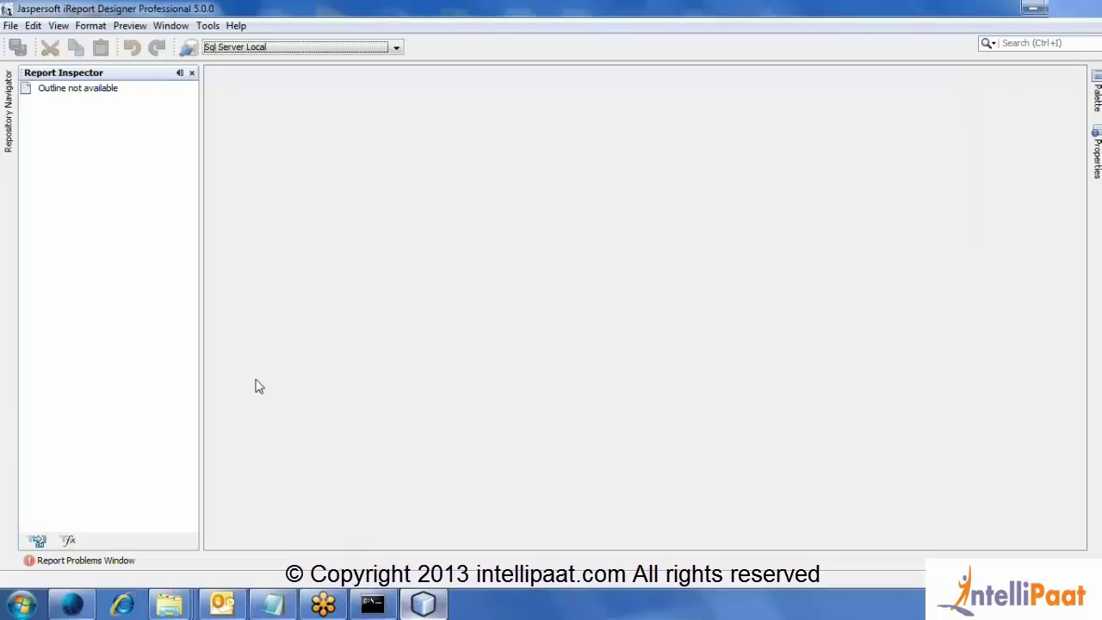
left_click(11, 27)
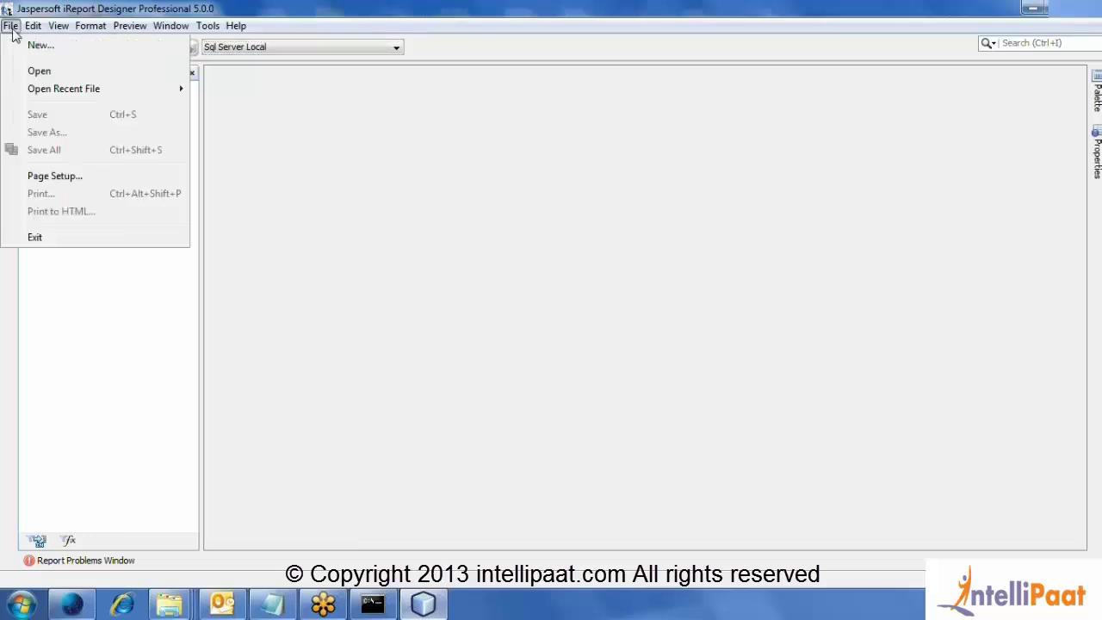
left_click(39, 72)
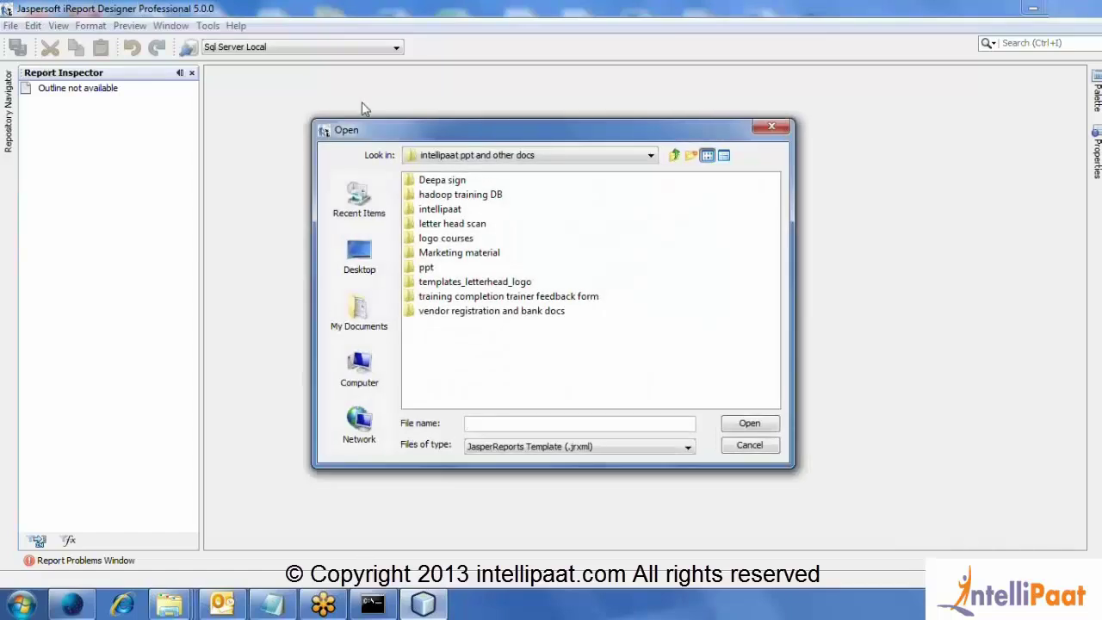
left_click(748, 446)
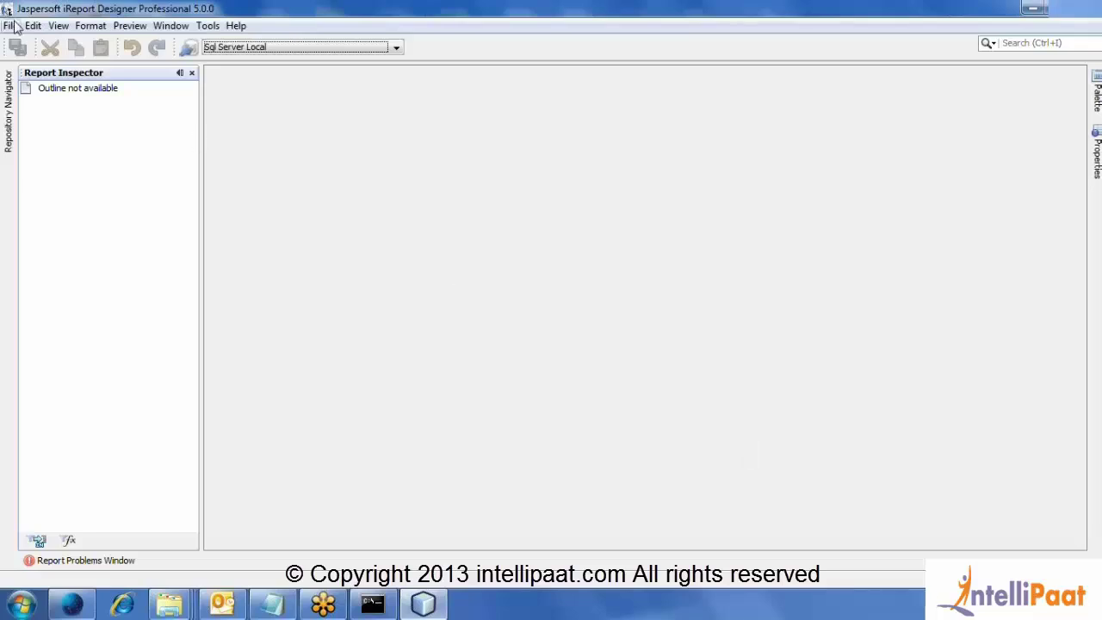
left_click(11, 25)
left_click(45, 71)
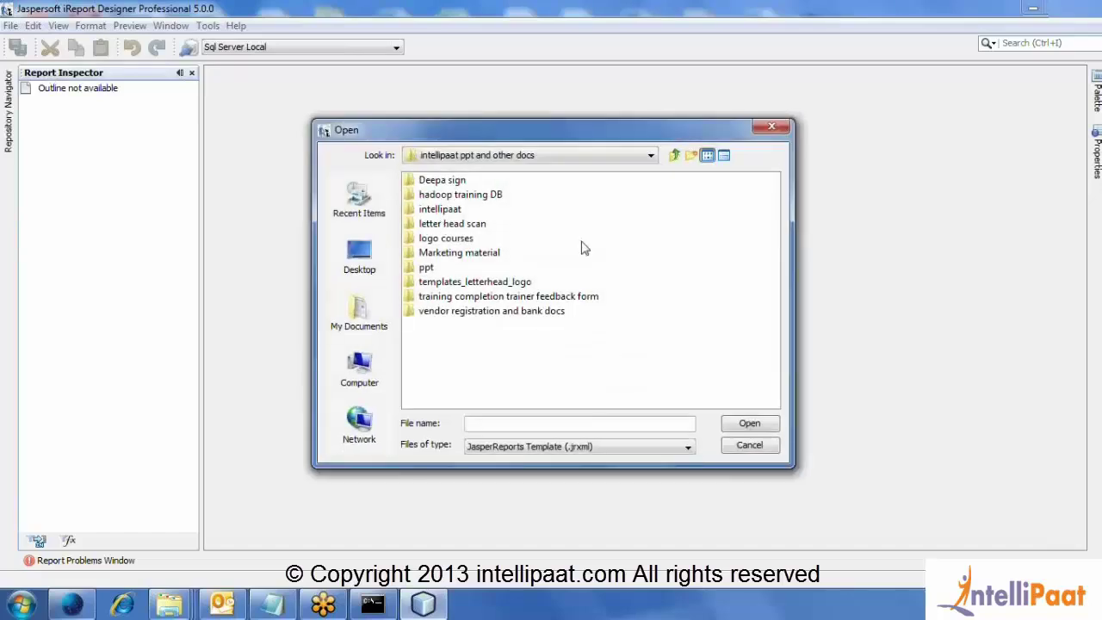
left_click(362, 374)
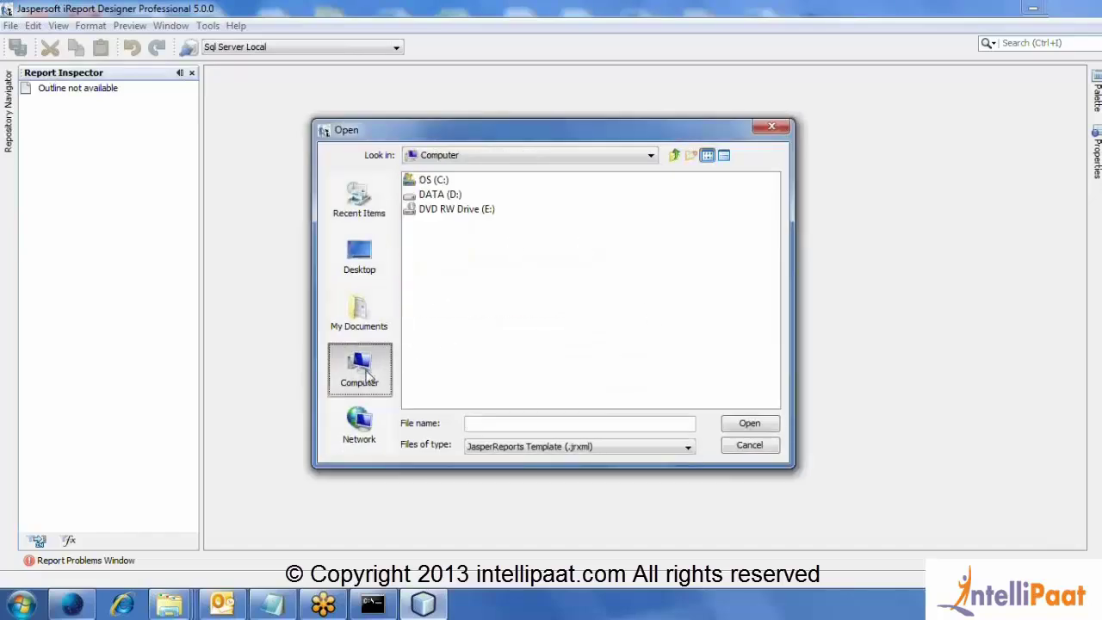
double_click(441, 195)
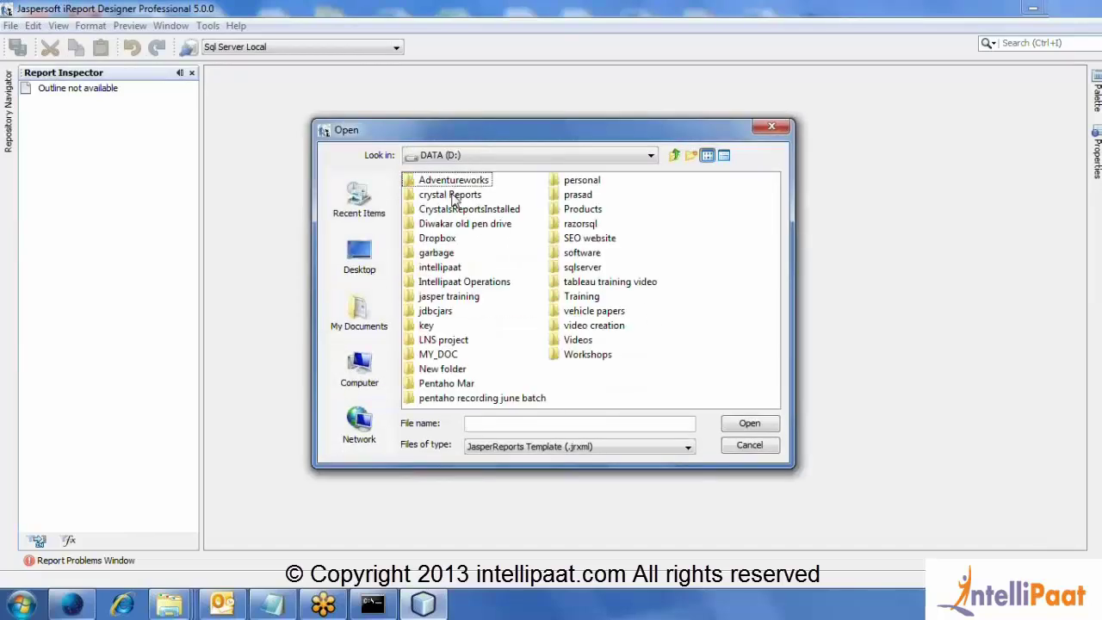
left_click(761, 451)
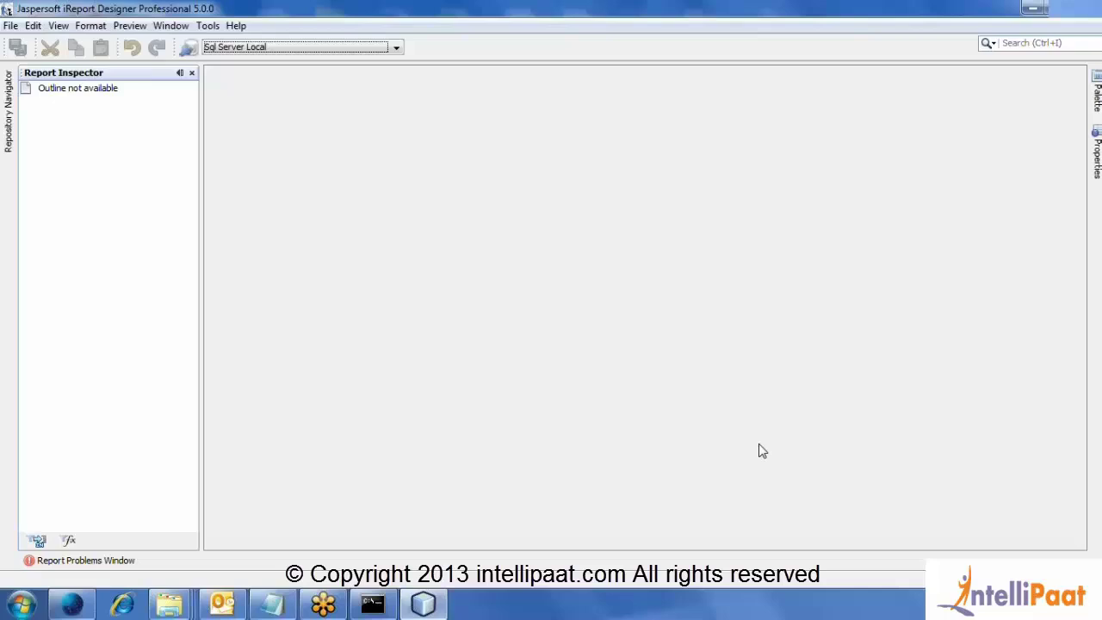
Create a new report from the Report template, keeping the name report1 and the proposed location
left_click(11, 26)
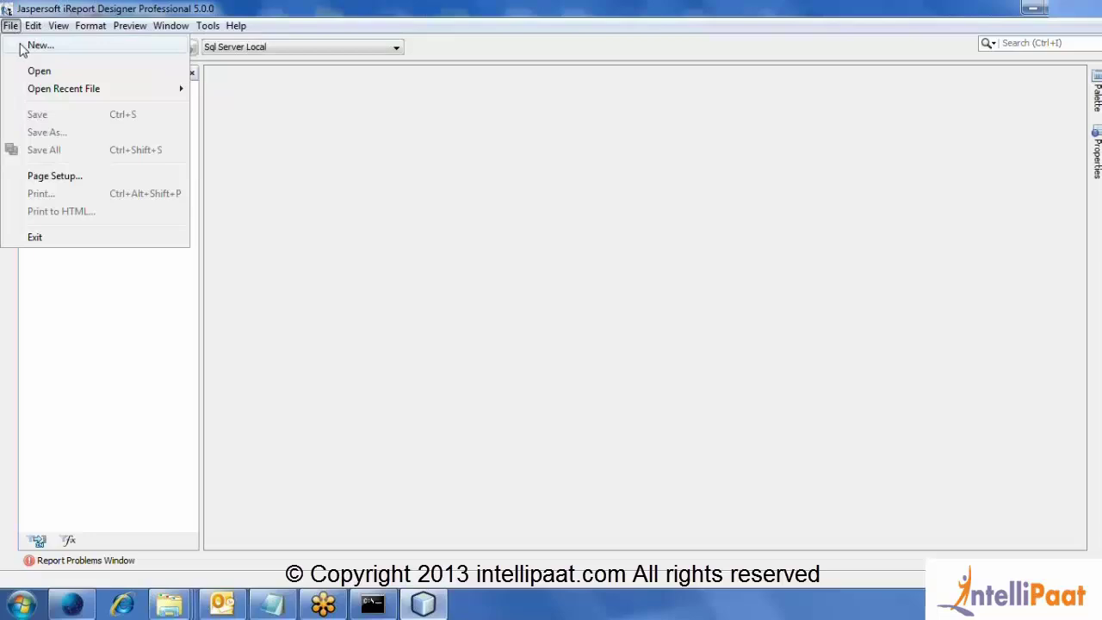
left_click(35, 46)
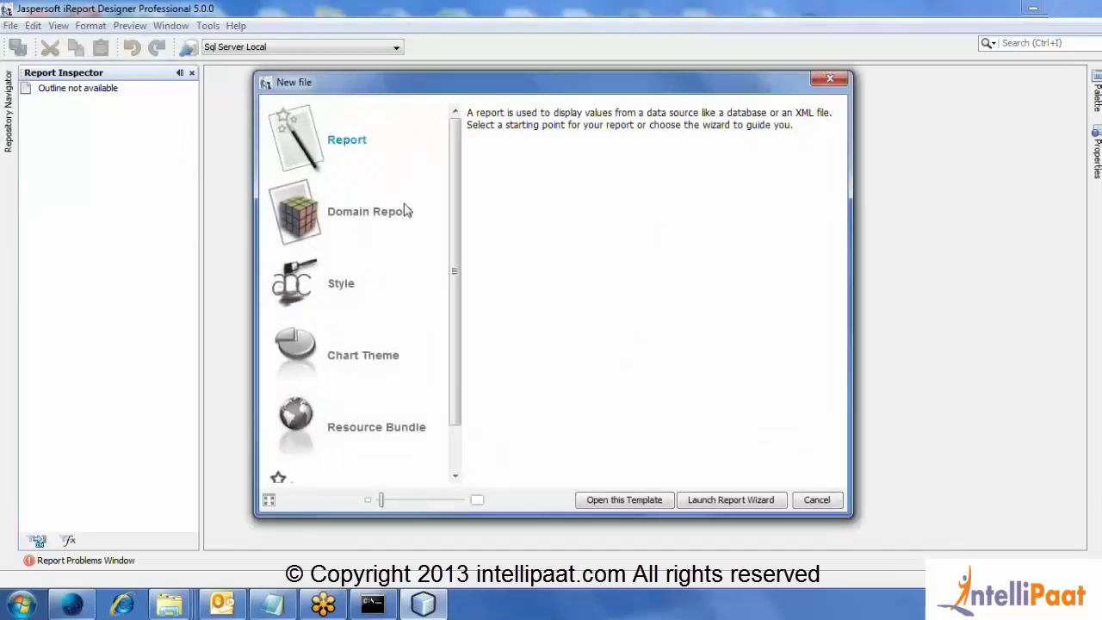
left_click(638, 502)
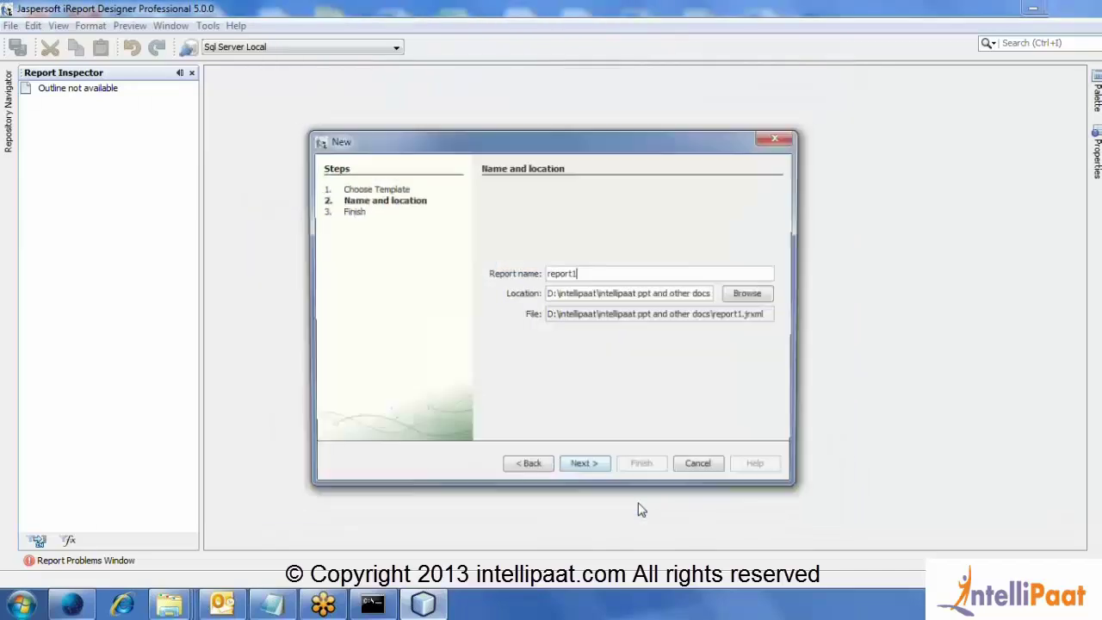
left_click(592, 474)
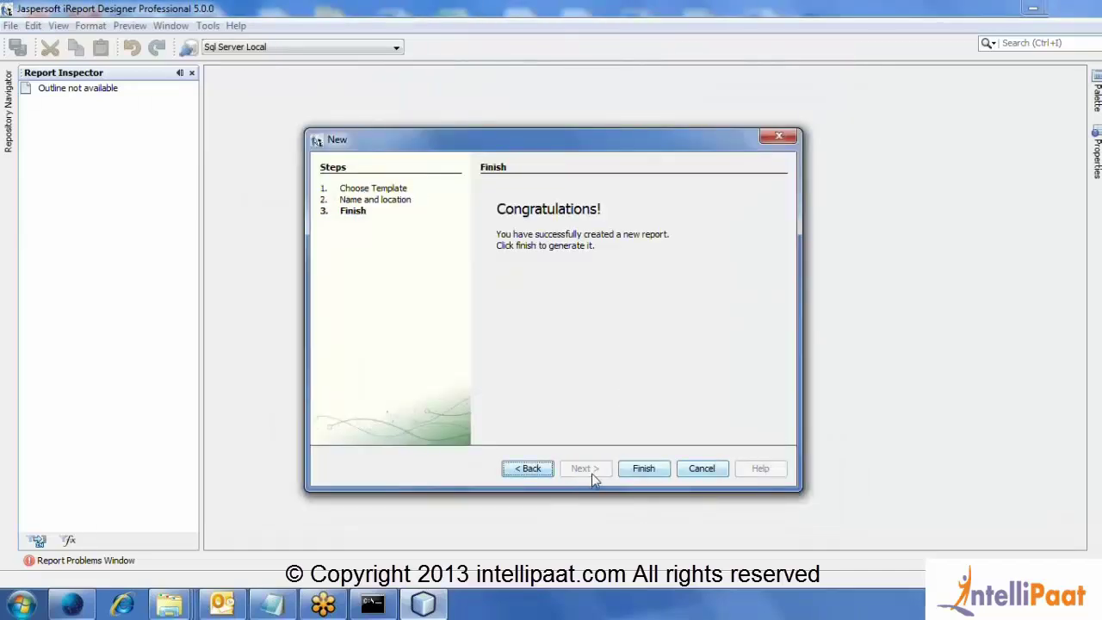
left_click(642, 476)
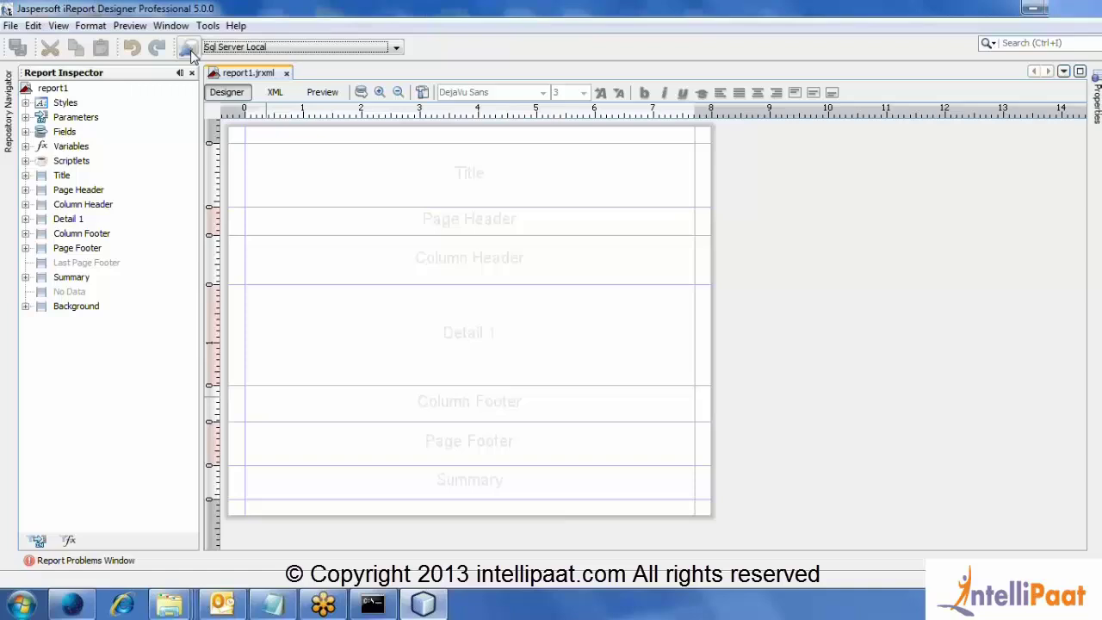
Browse the Training folder and its Jasper subfolders on the D drive for an existing report, including all file types
left_click(11, 26)
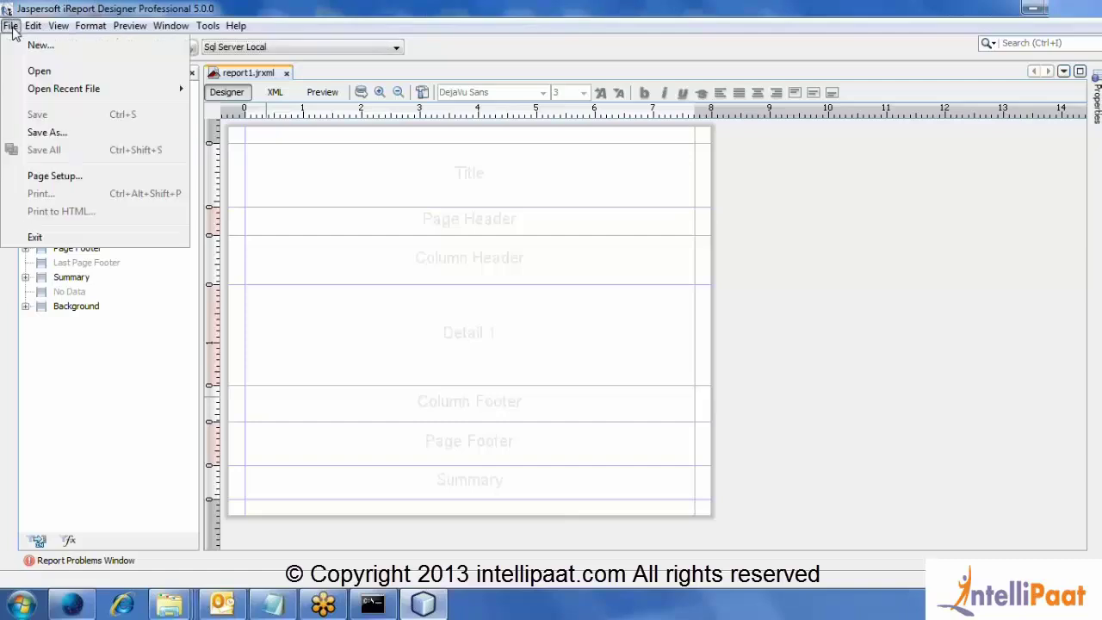
left_click(43, 72)
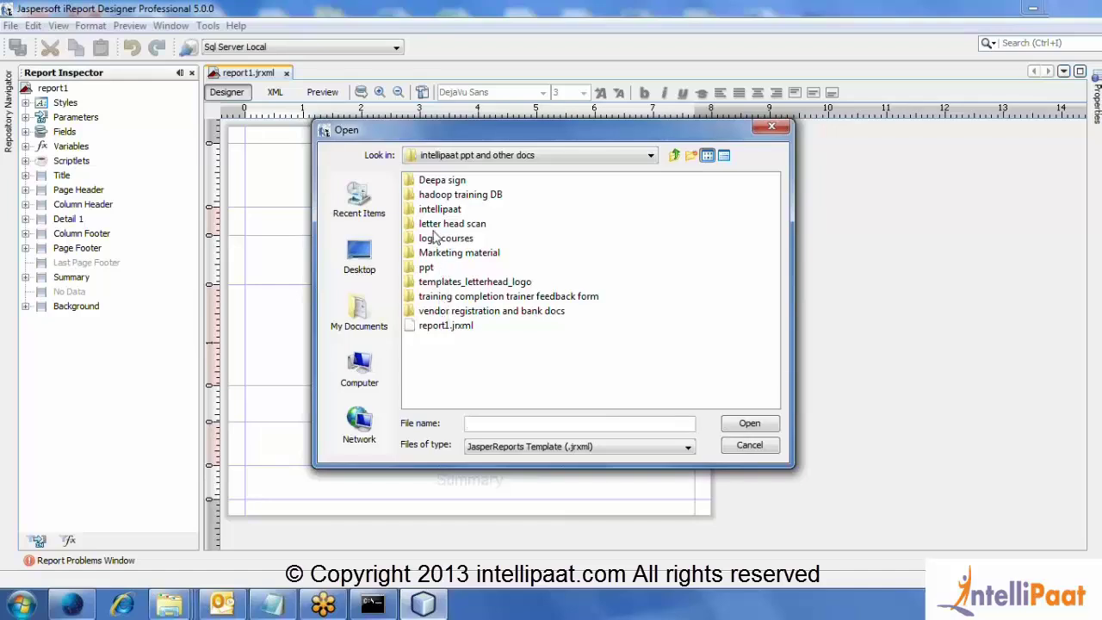
left_click(430, 209)
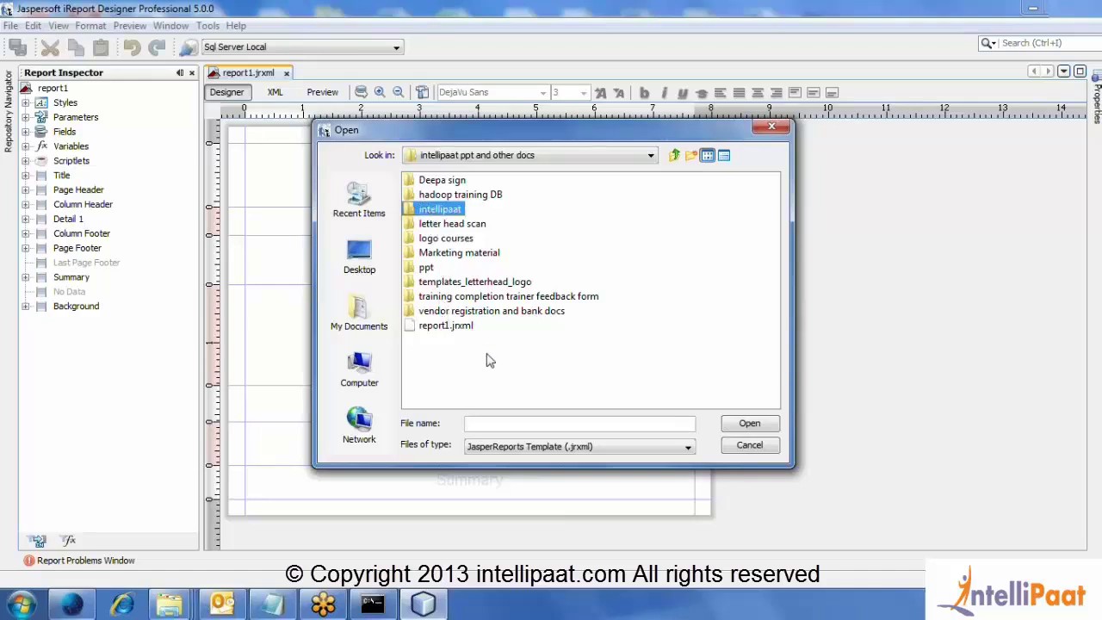
left_click(674, 155)
left_click(466, 284)
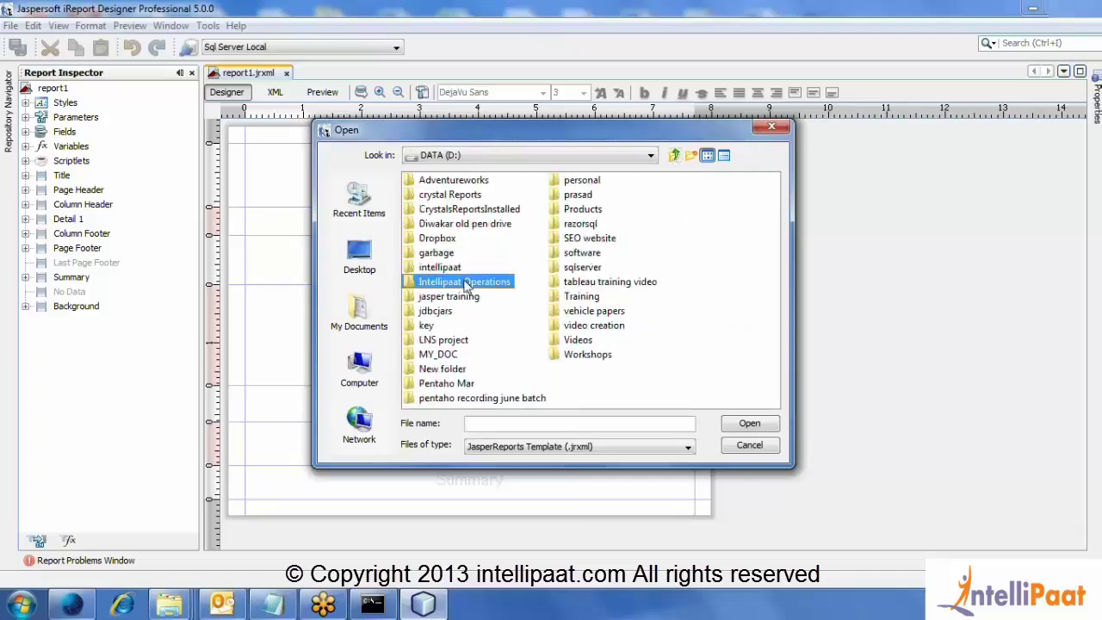
double_click(582, 297)
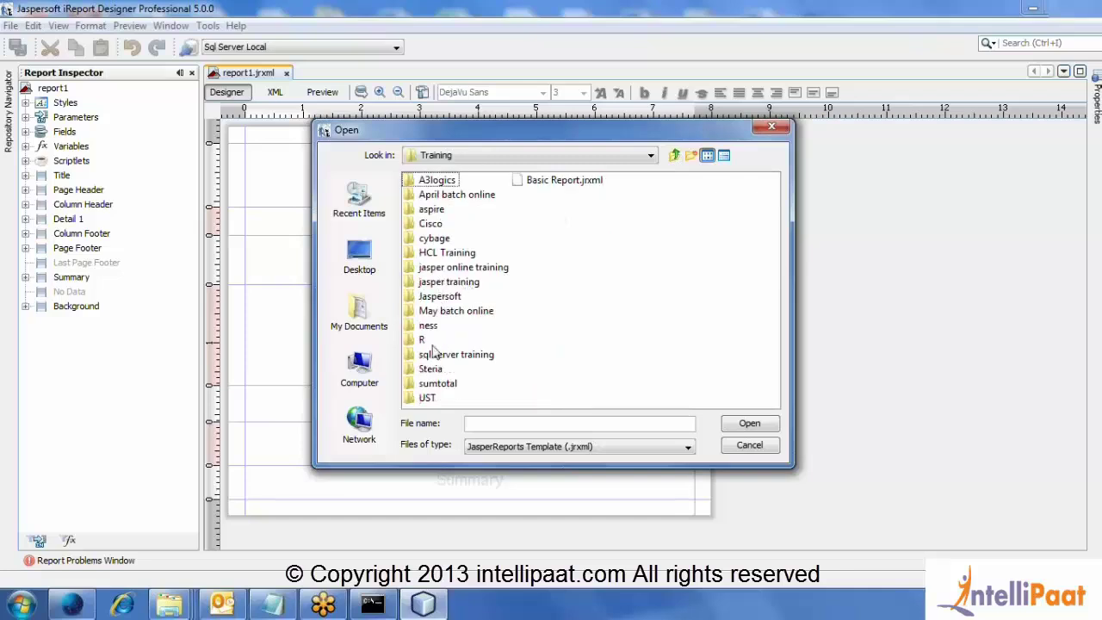
double_click(450, 282)
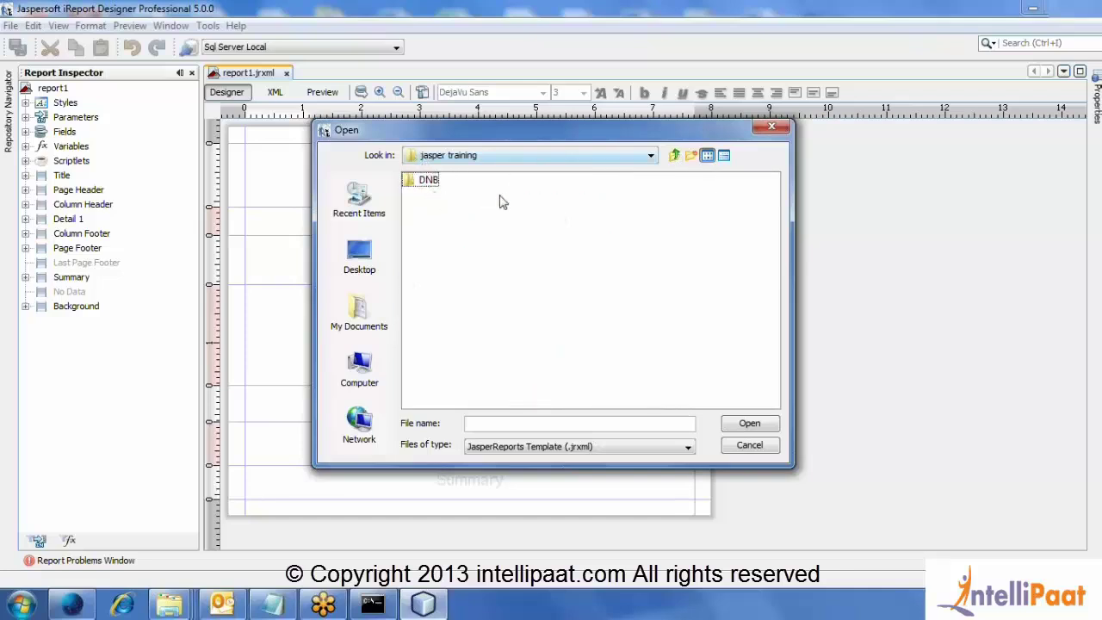
key("BackSpace")
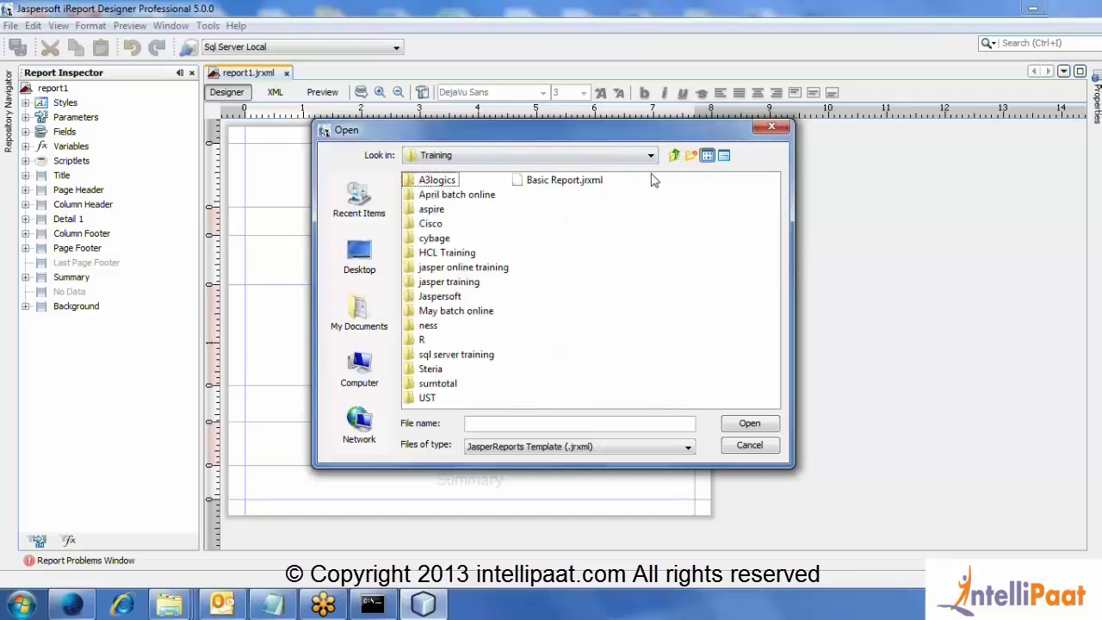
left_click(447, 297)
double_click(476, 269)
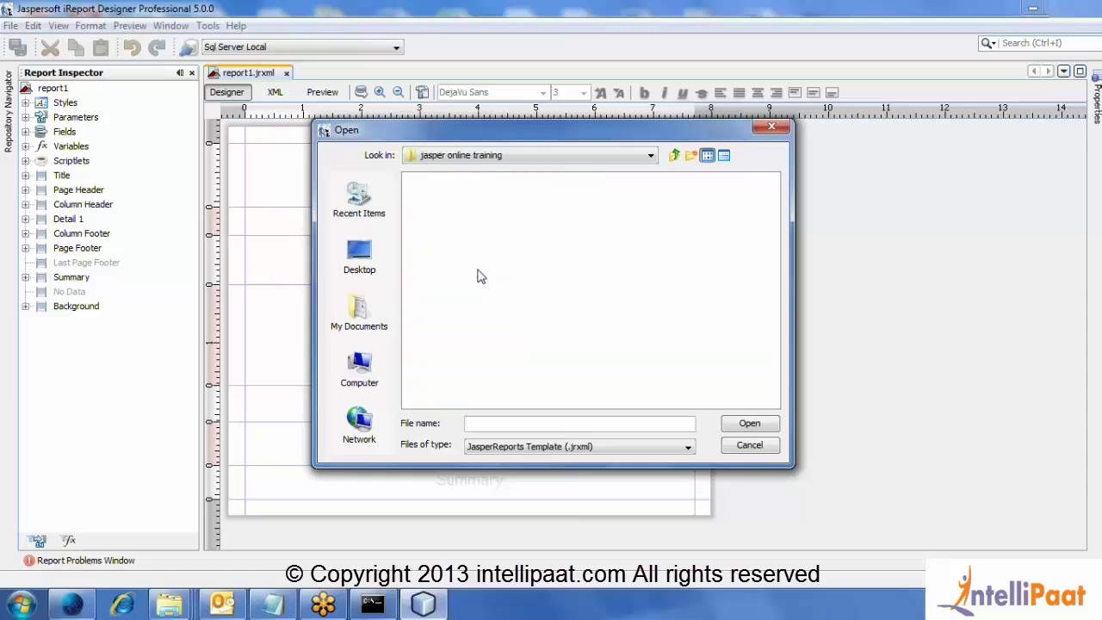
left_click(574, 448)
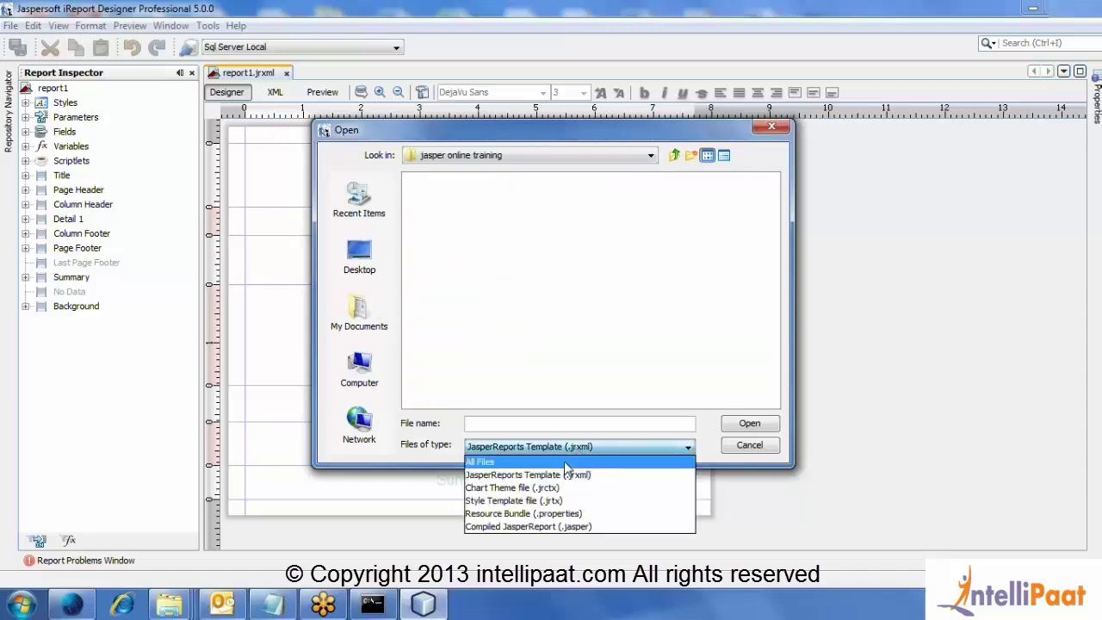
left_click(564, 460)
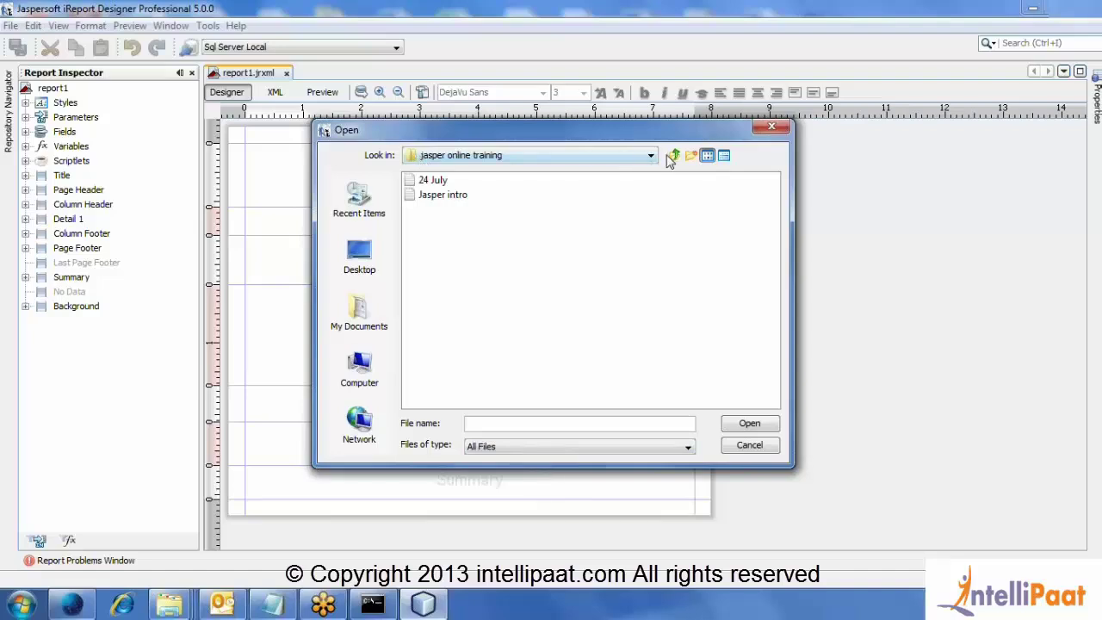
left_click(673, 156)
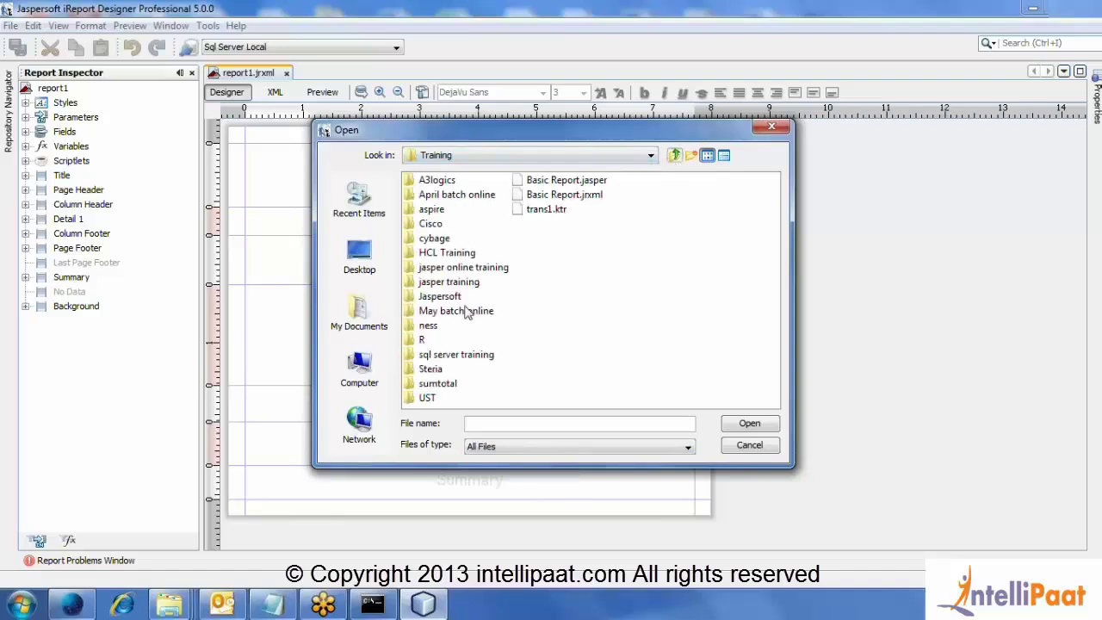
double_click(444, 282)
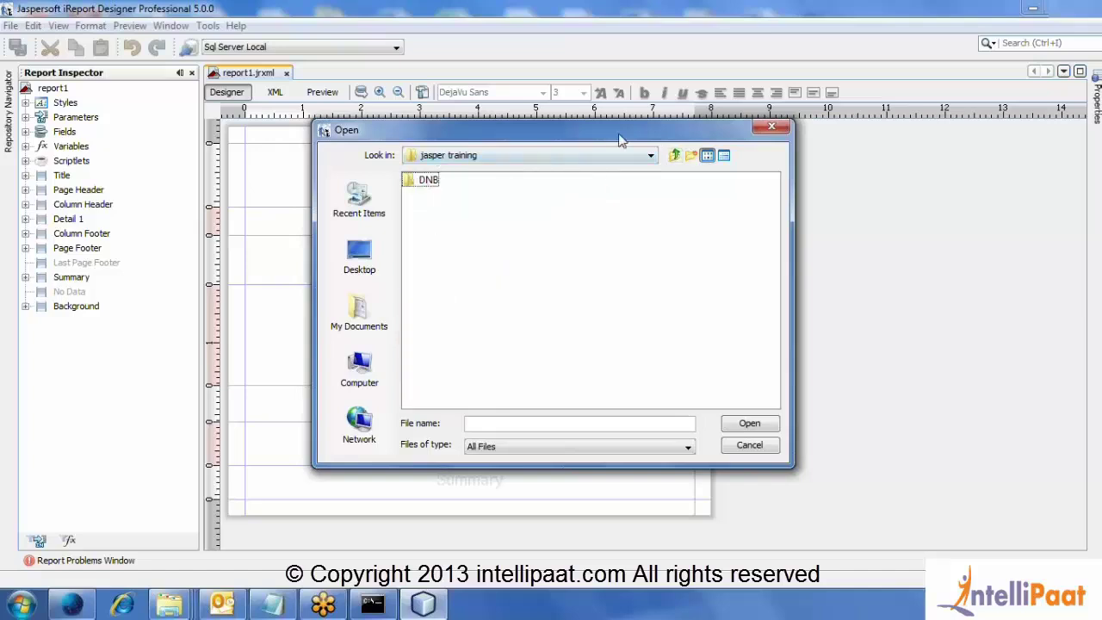
key("BackSpace")
double_click(433, 284)
key("BackSpace")
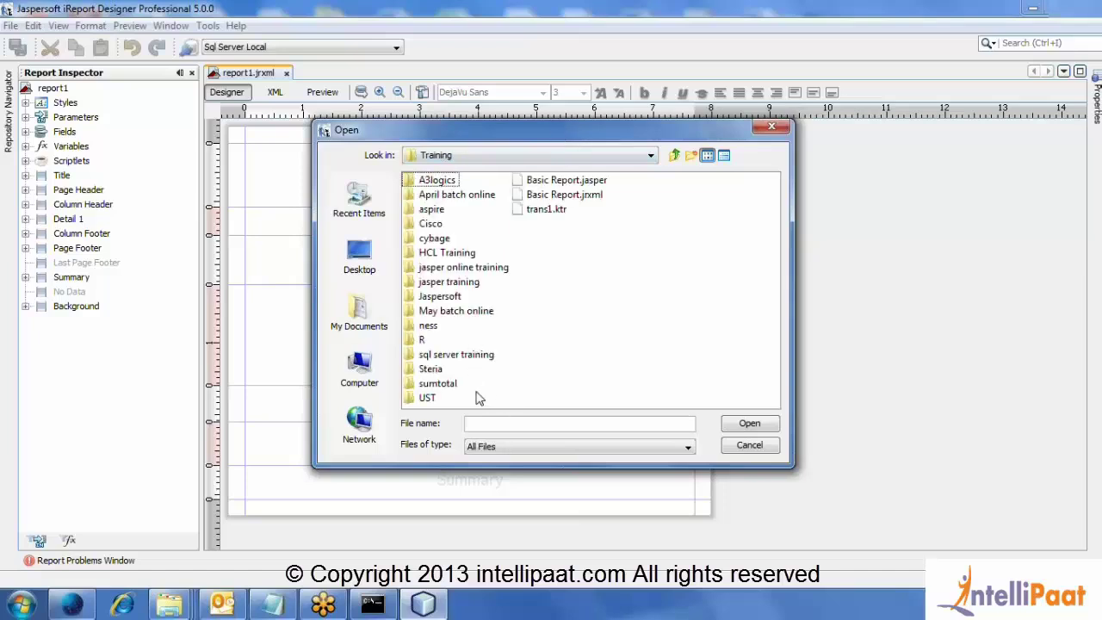
left_click(748, 446)
Open Basic Report.jrxml from the recently used files
left_click(12, 27)
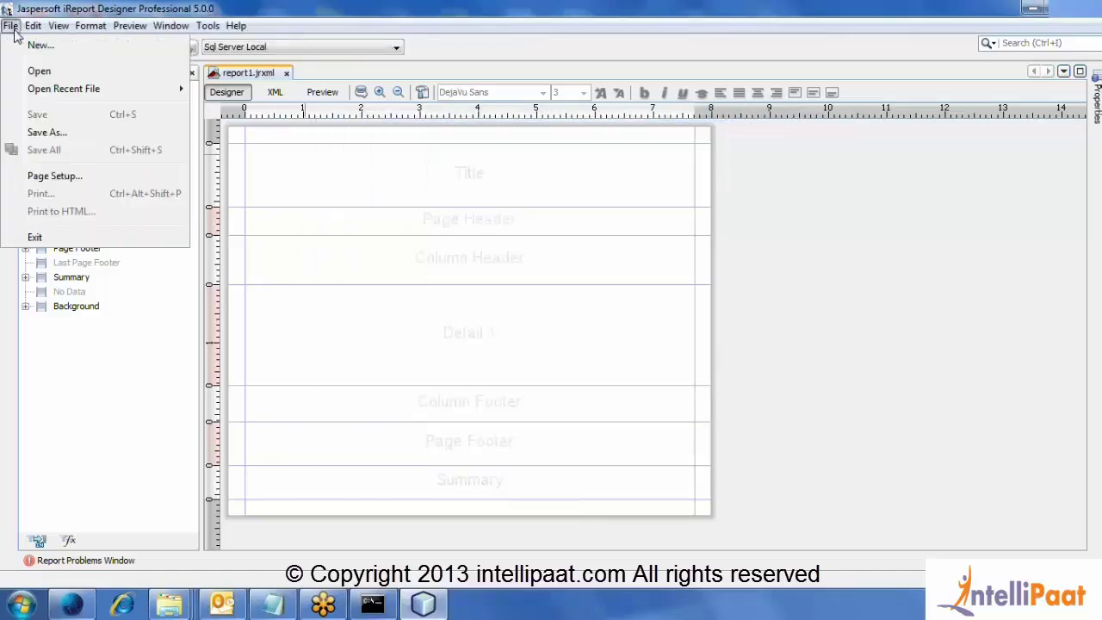
mouse_move(140, 90)
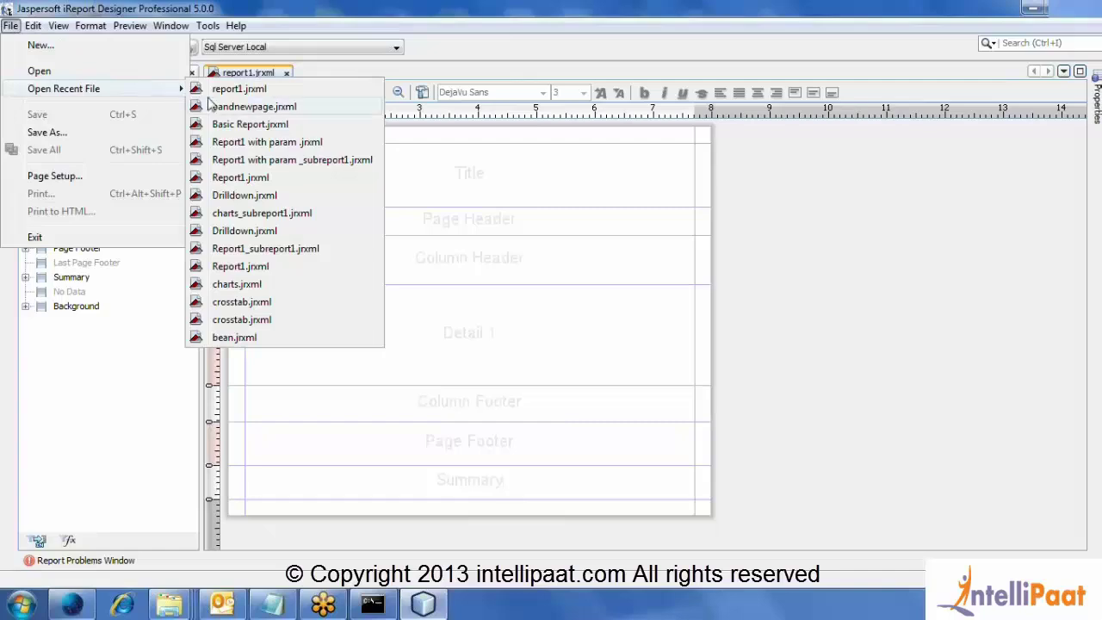
left_click(230, 93)
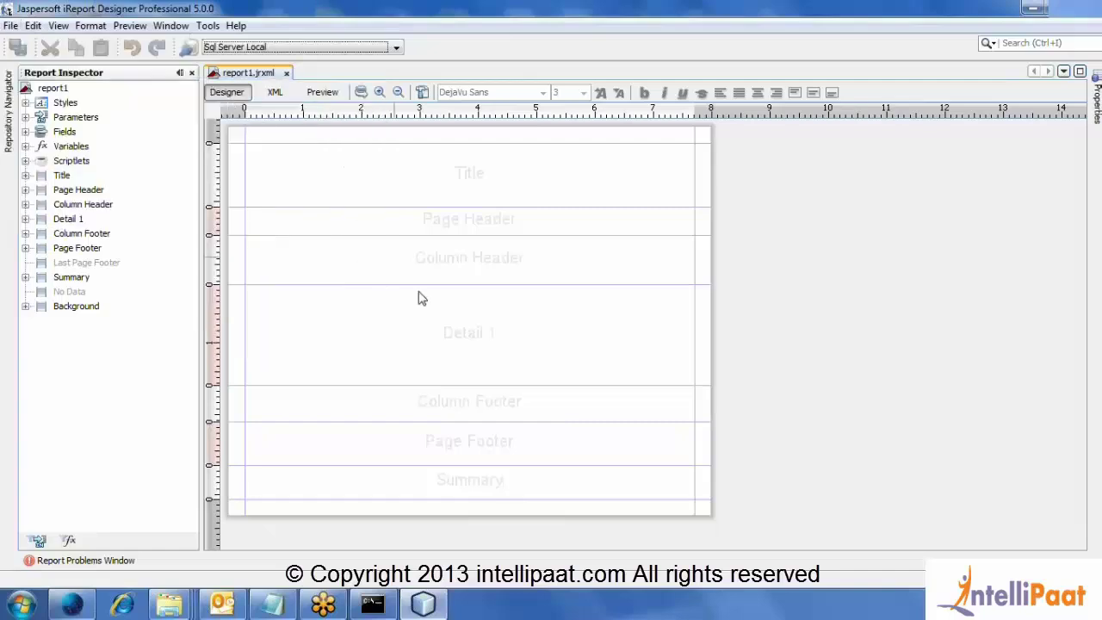
left_click(10, 25)
mouse_move(147, 93)
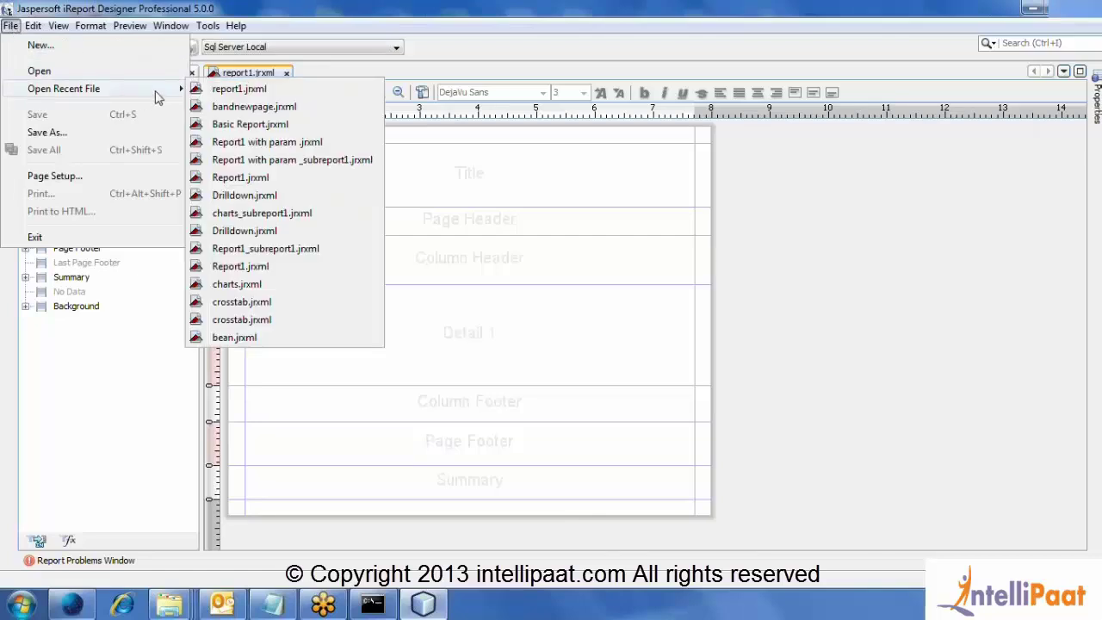
left_click(243, 126)
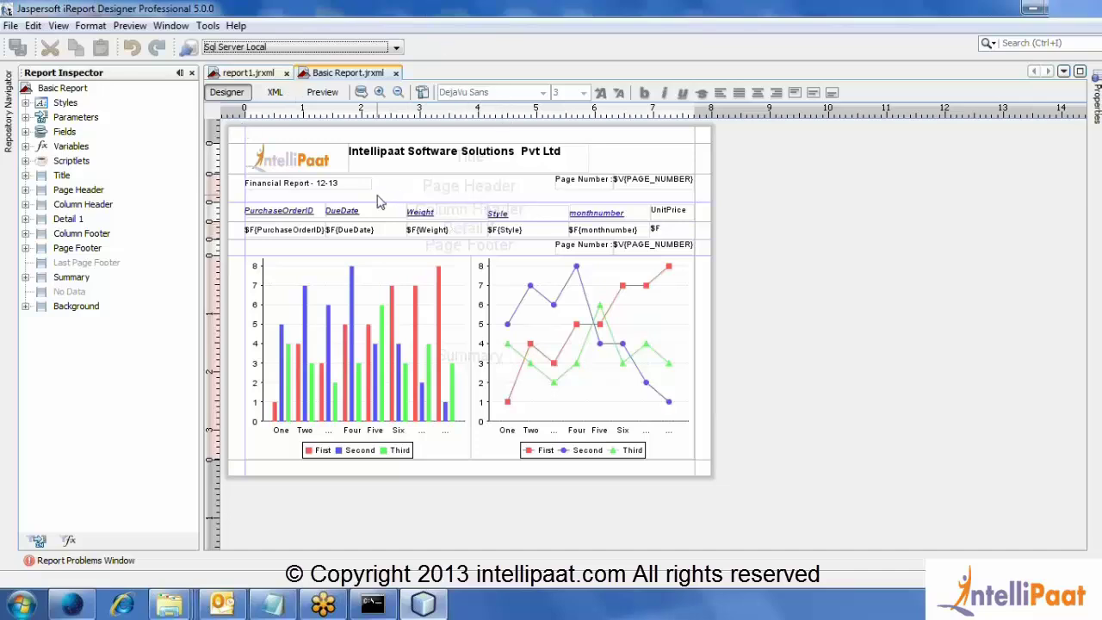
Select the line chart in the report's Summary band and look at the editing commands available for it
left_click(558, 352)
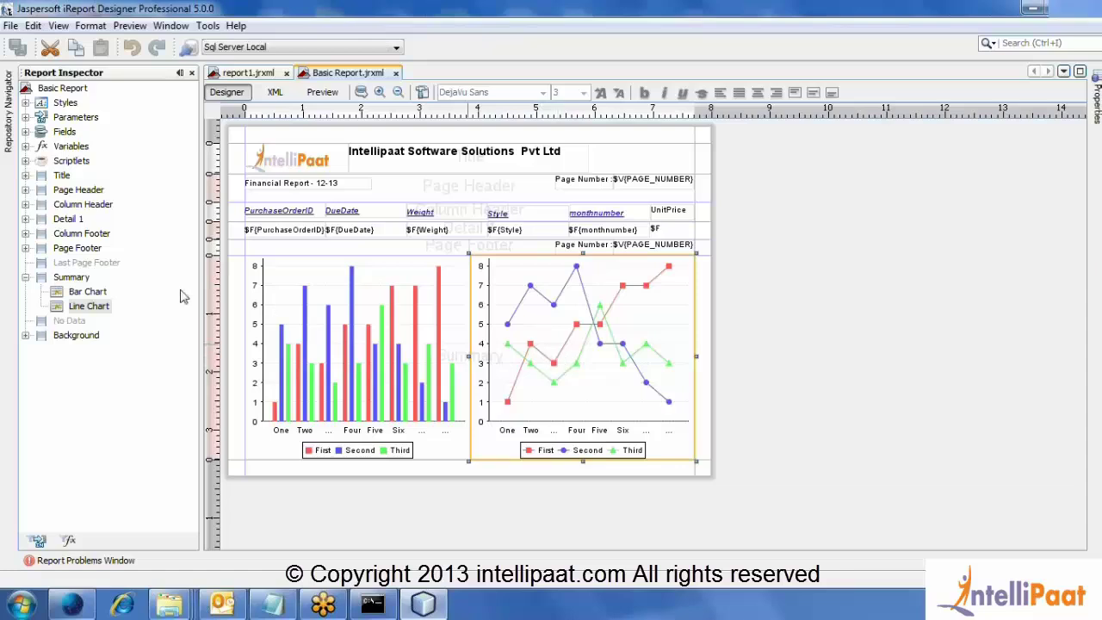
left_click(33, 25)
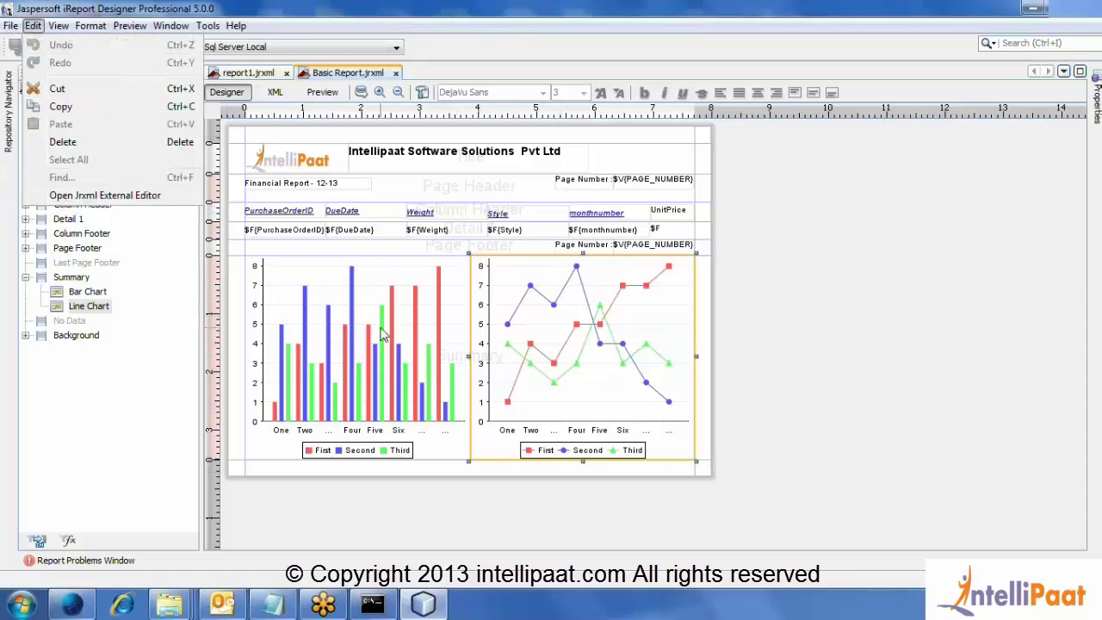
left_click(327, 331)
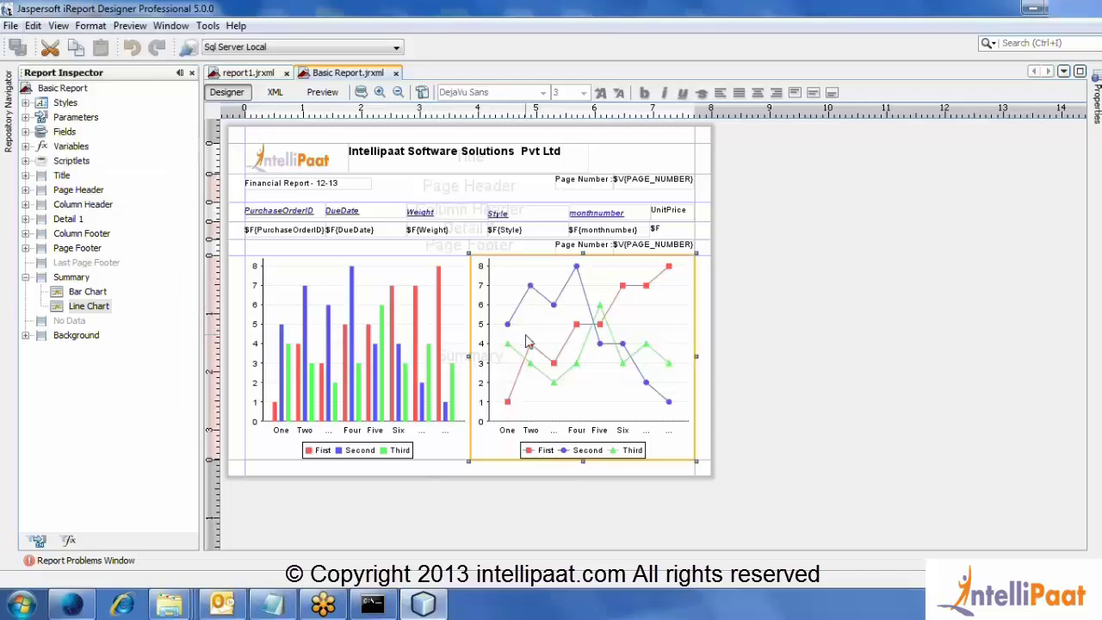
left_click(435, 342)
left_click(498, 342)
Open a new Notepad document and write the heading "Agenda:" with the first item "1. Working with Charts" below a blank line
left_click(10, 610)
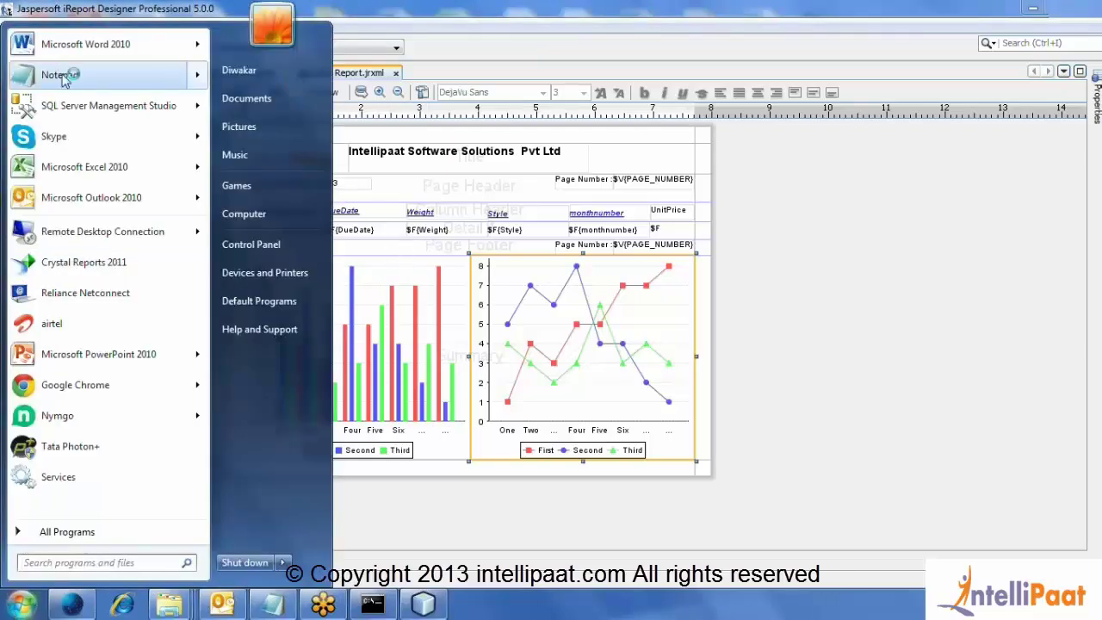
left_click(69, 74)
type("Agen")
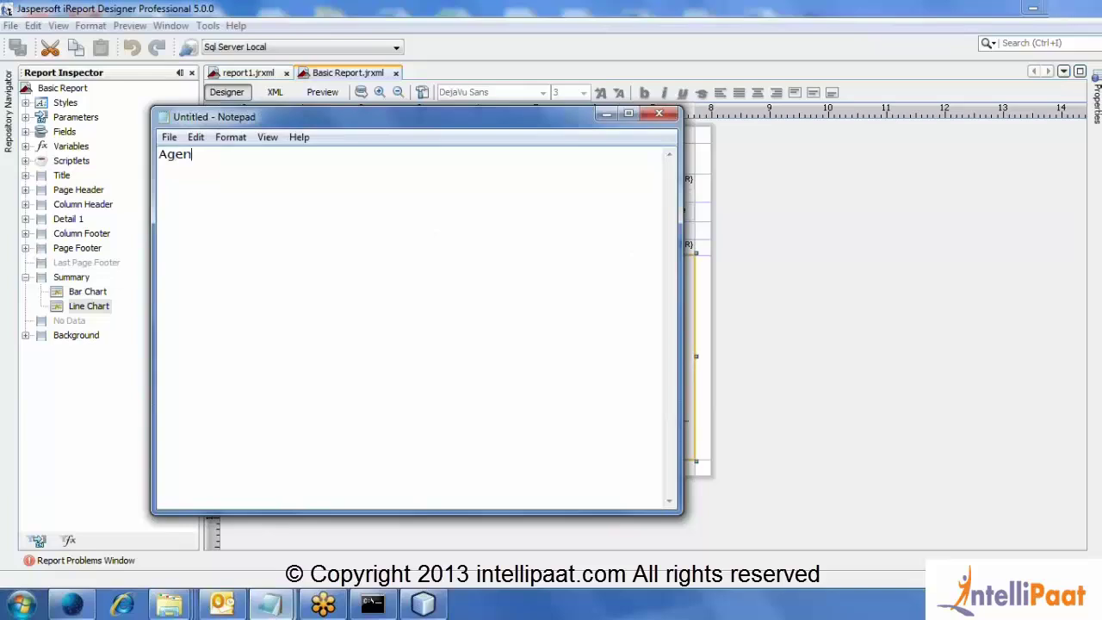
type("da:")
key("Return")
key("Return")
type("1. Working with Chas")
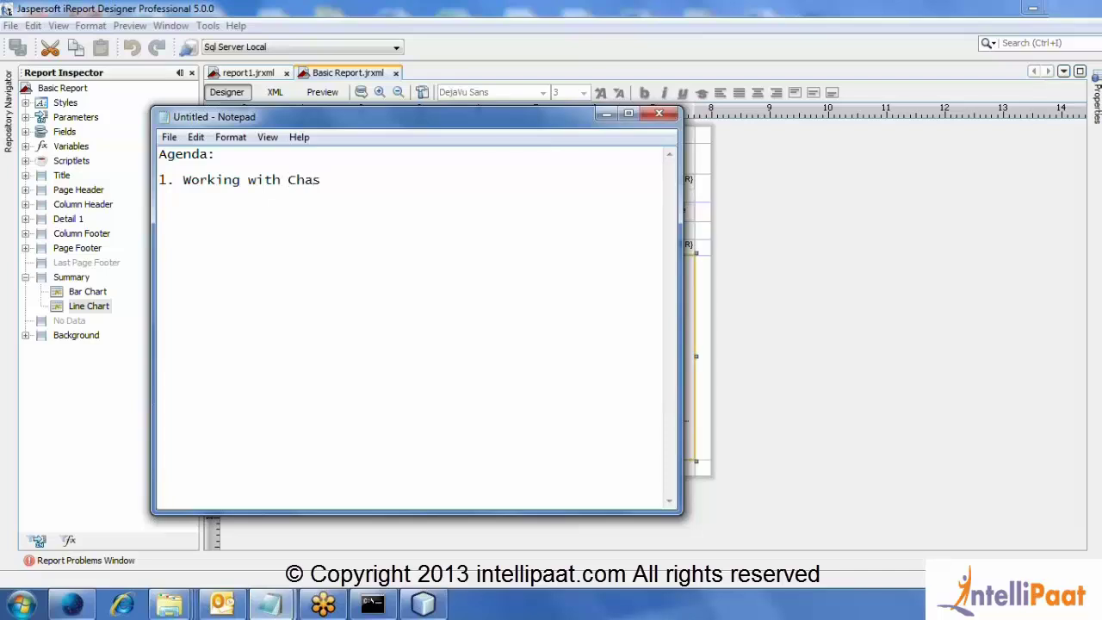
key("BackSpace")
type("rts")
Add the agenda lines "2. Passing Parameters" and "3. How to use different Data Source Con"
key("Return")
type("2. P")
type("assing PAaram")
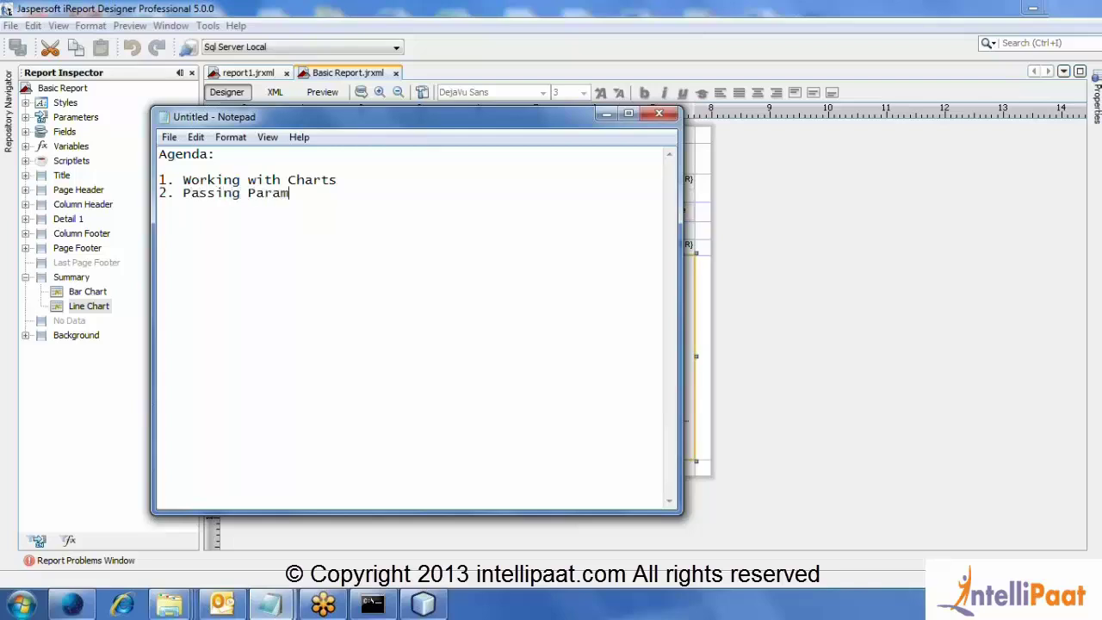
type("eters")
key("Return")
type("3. How to")
type("use different ")
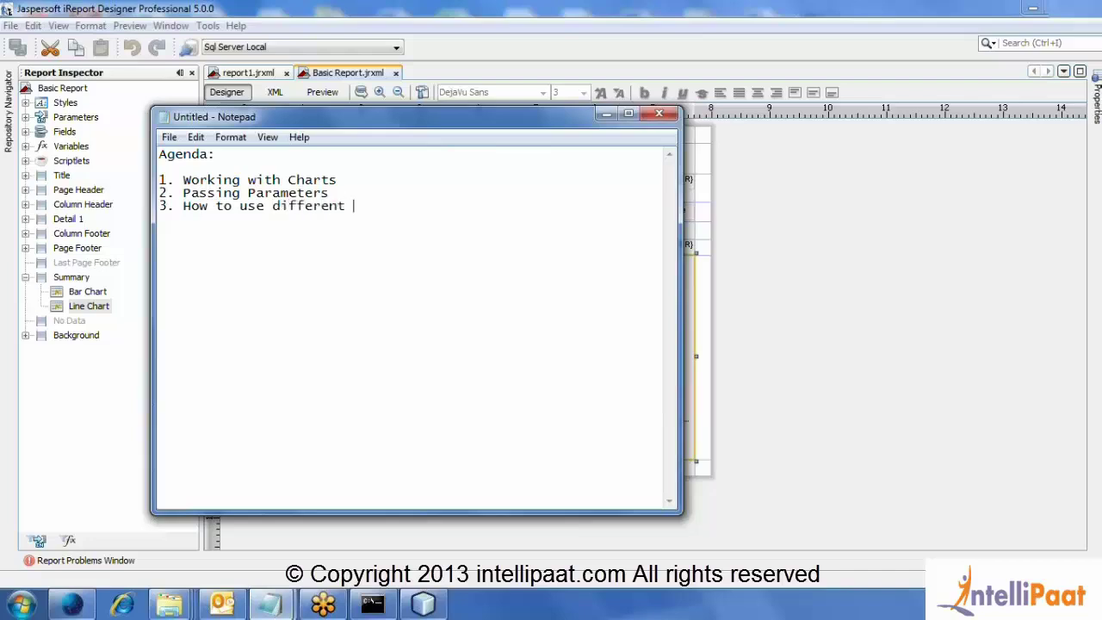
type("Data Source Con")
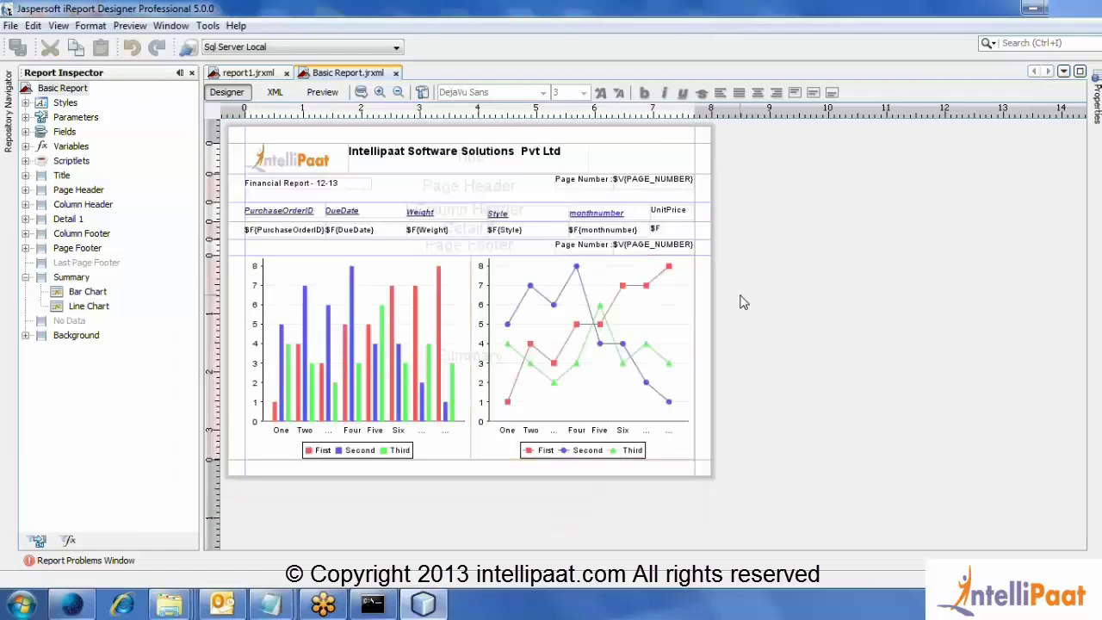
left_click(745, 303)
left_click(10, 26)
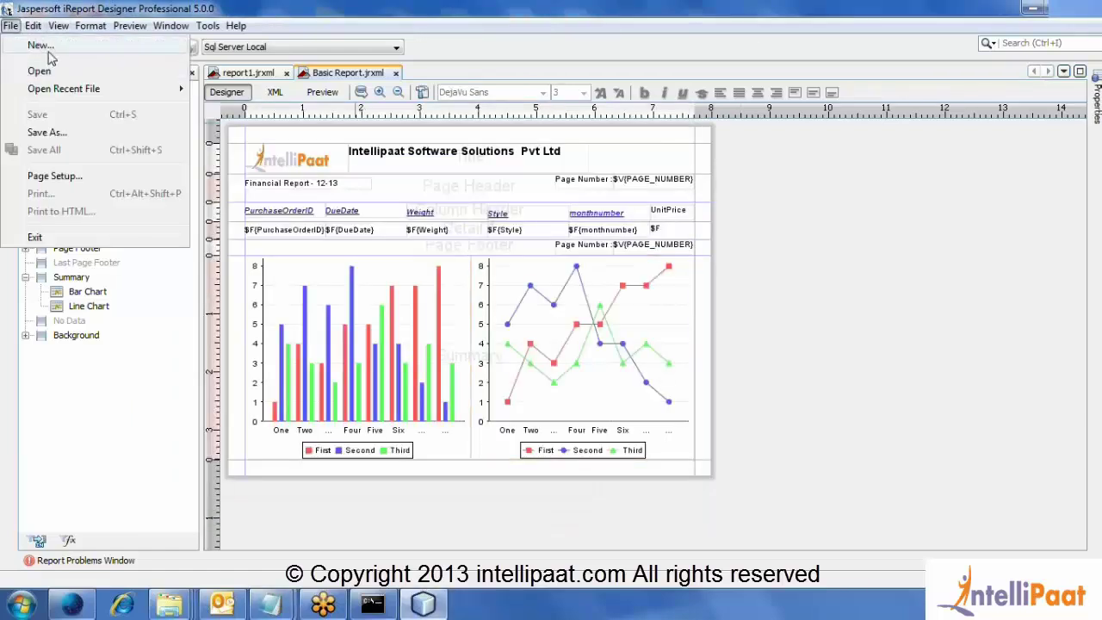
left_click(31, 44)
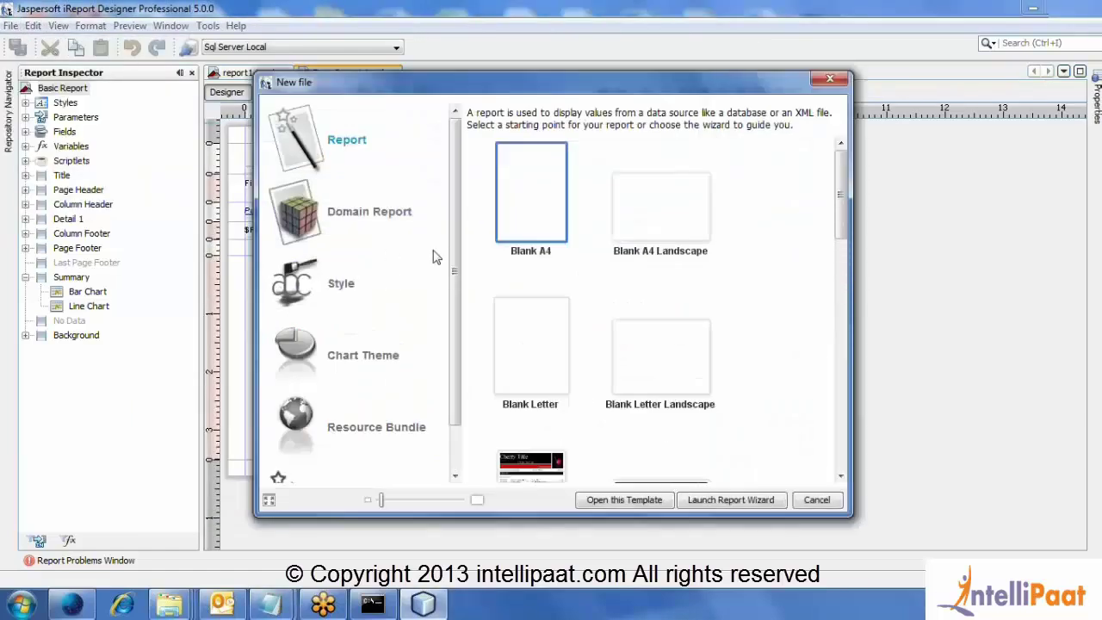
left_click(818, 500)
Open the "Dummy Series" category series in the Summary bar chart's data for modification
left_click(372, 348)
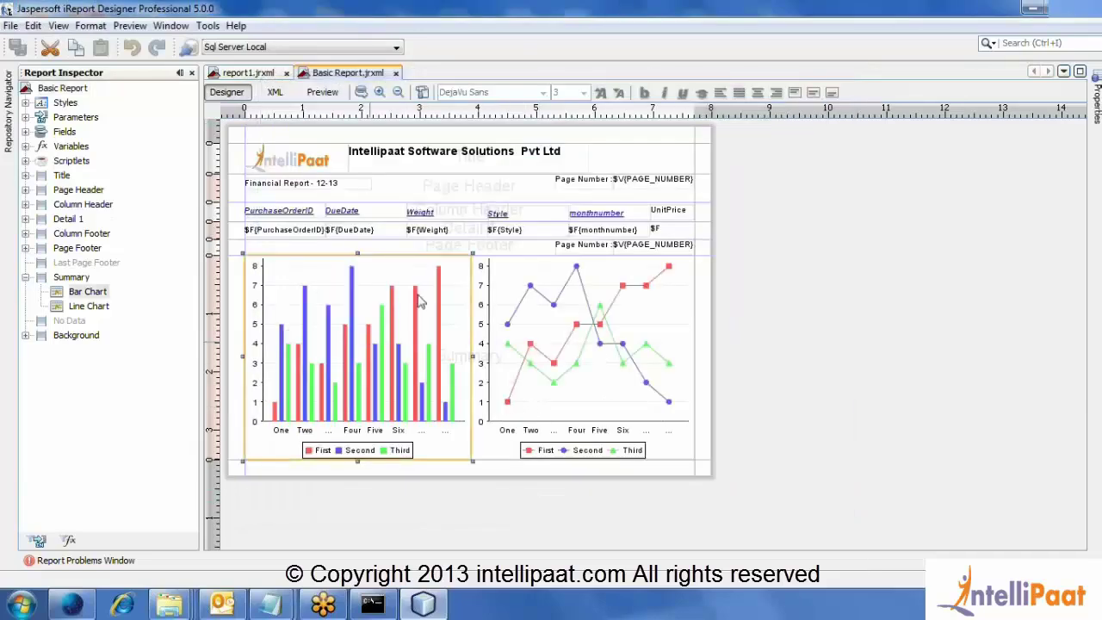
right_click(368, 351)
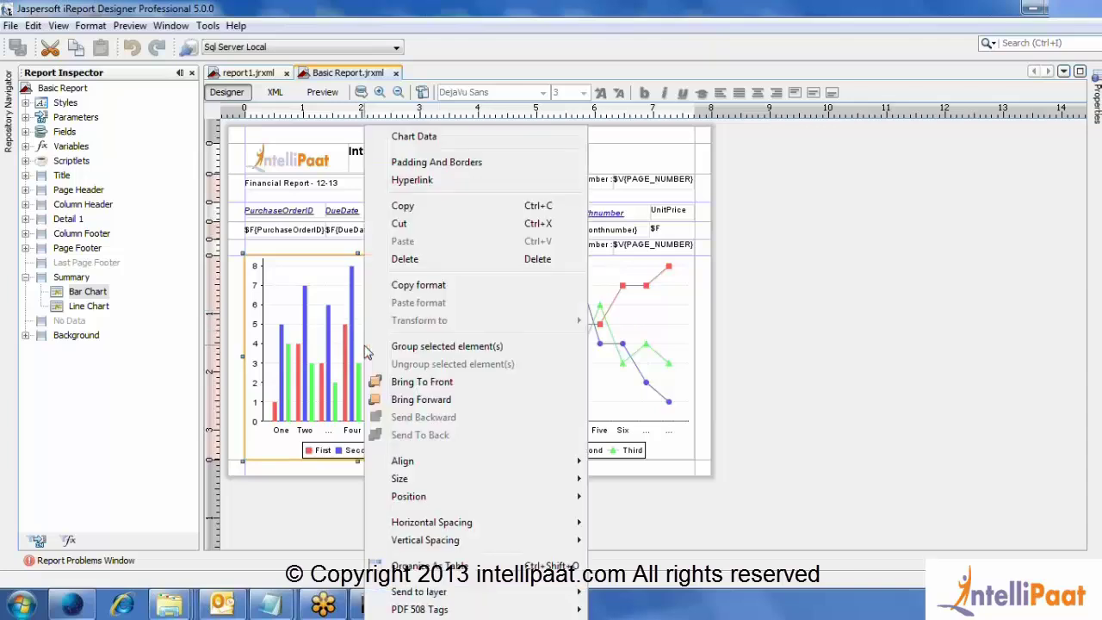
left_click(433, 138)
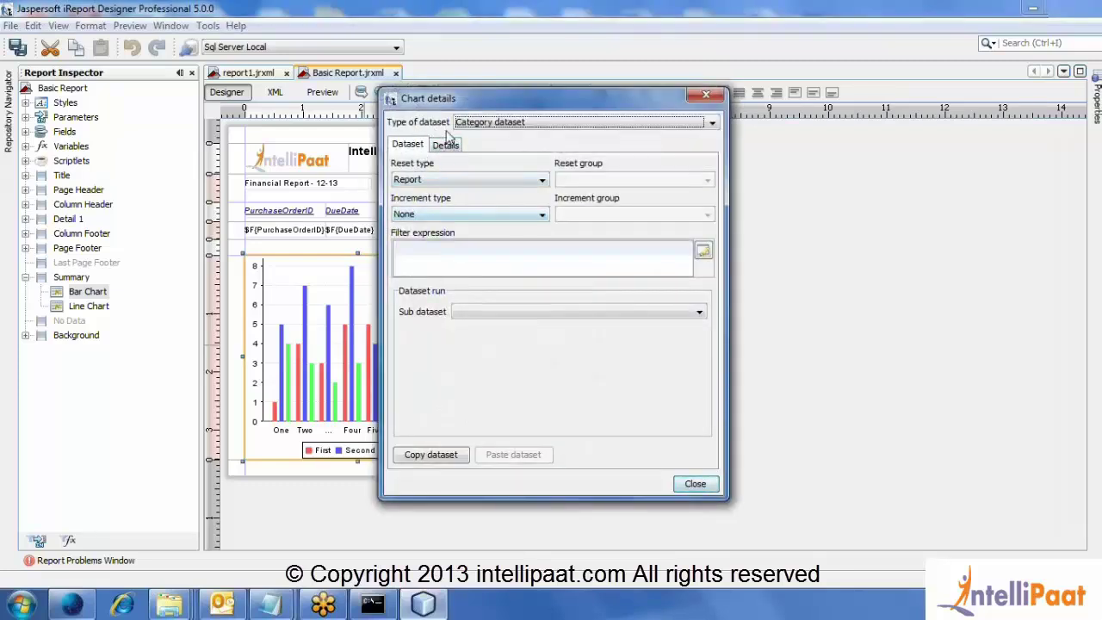
left_click(446, 145)
left_click(449, 189)
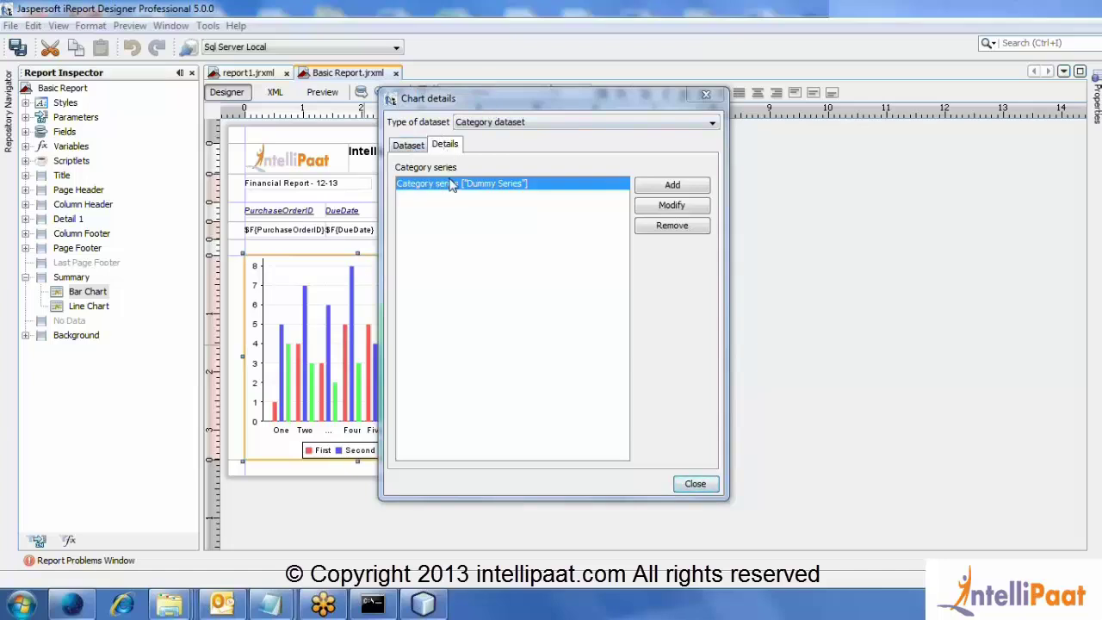
left_click(671, 205)
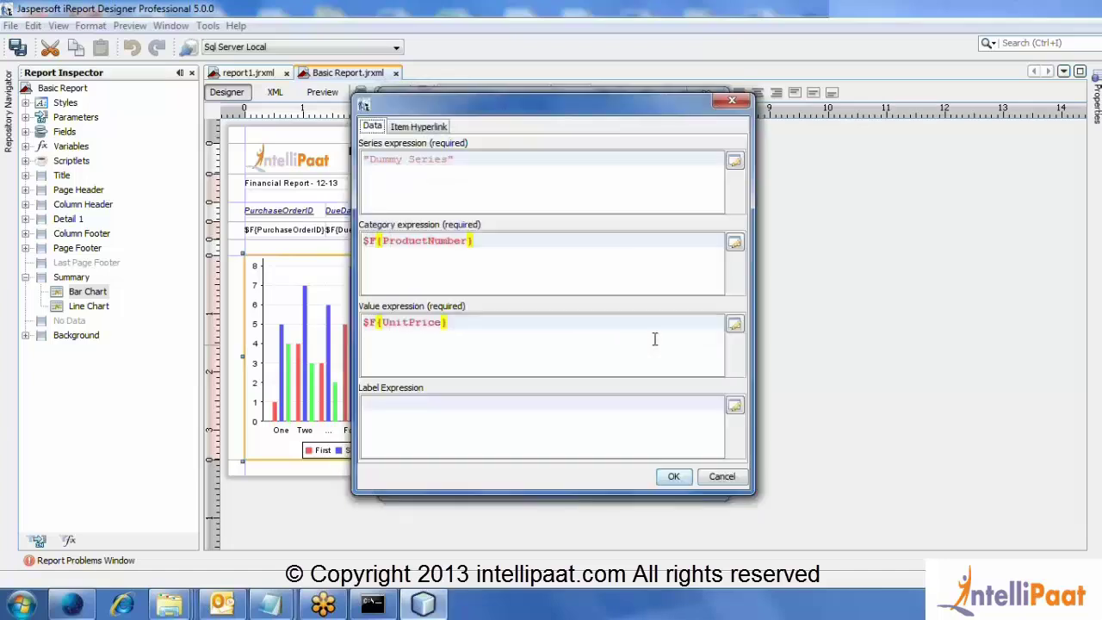
Review the series, category, value and label expressions of the bar chart's category series
left_click(529, 162)
left_click_drag(446, 158, 371, 159)
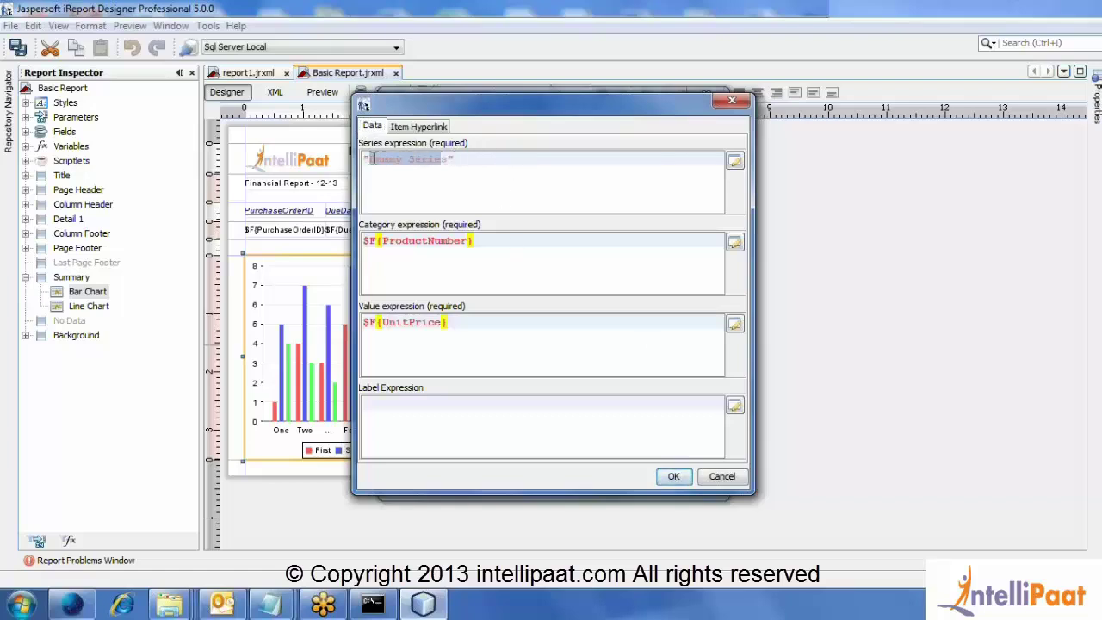
left_click(501, 242)
left_click_drag(501, 244, 312, 244)
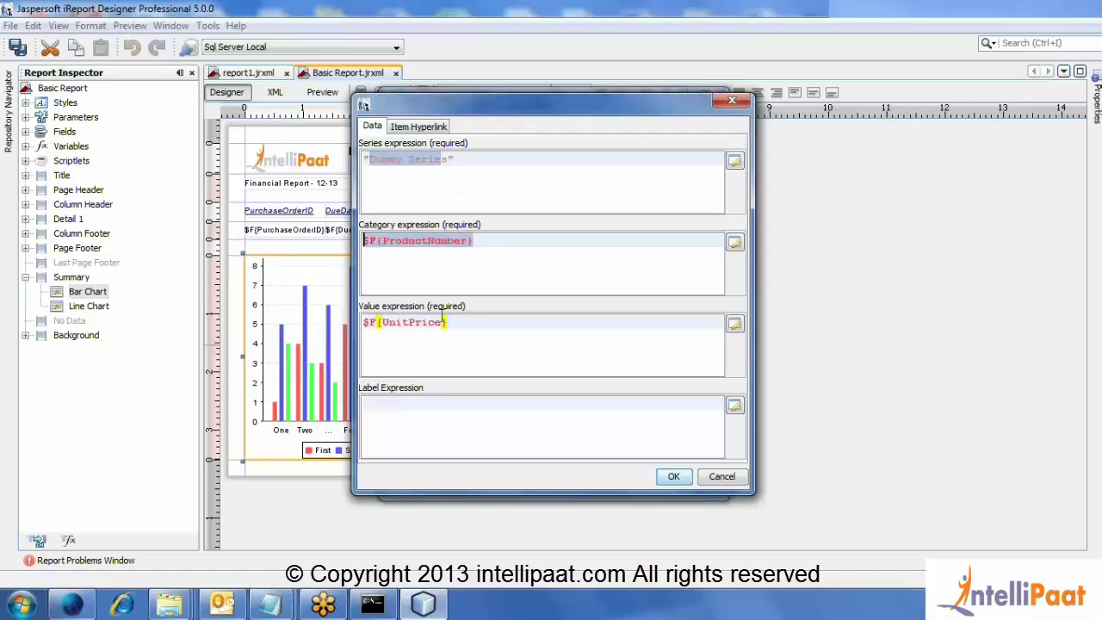
left_click_drag(460, 321, 361, 322)
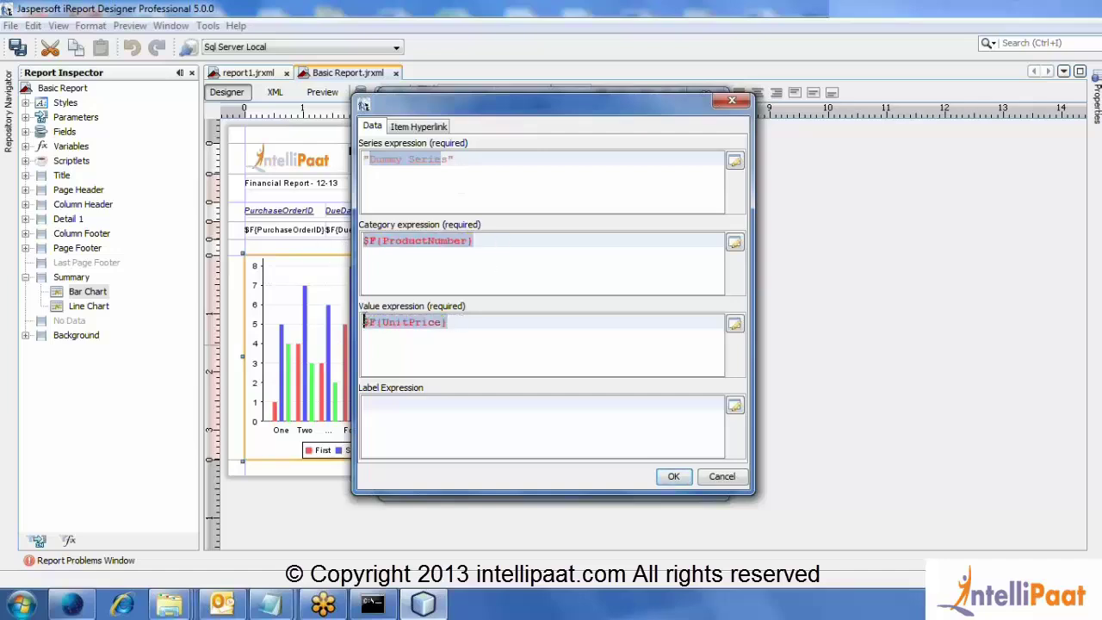
left_click(422, 402)
left_click(688, 255)
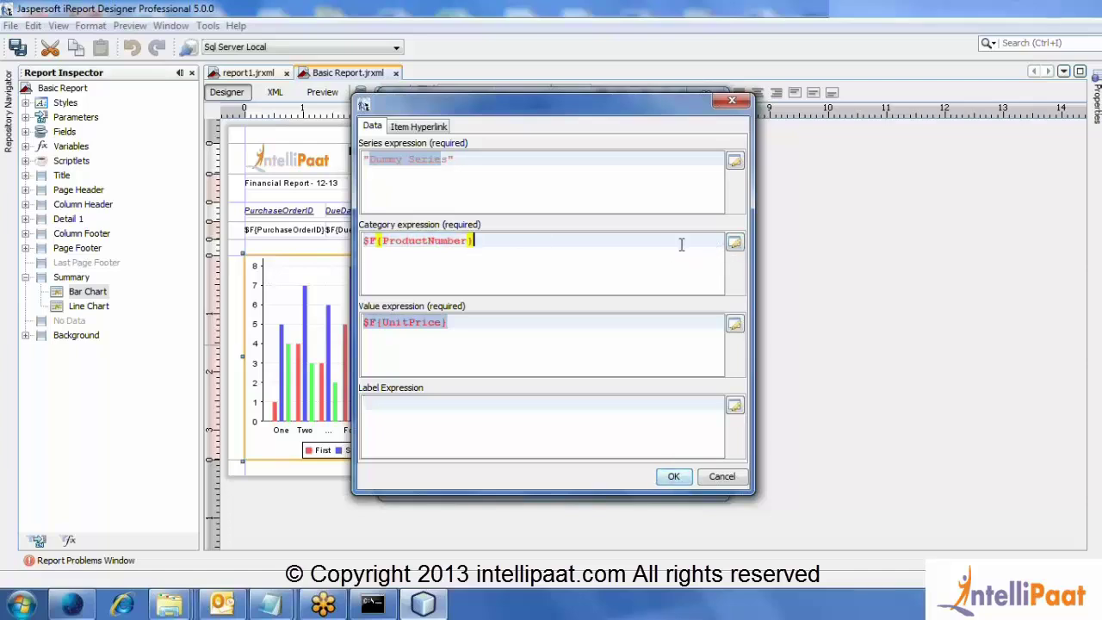
Try to pick the Size field for the category expression in the Expression editor and apply it
left_click(734, 244)
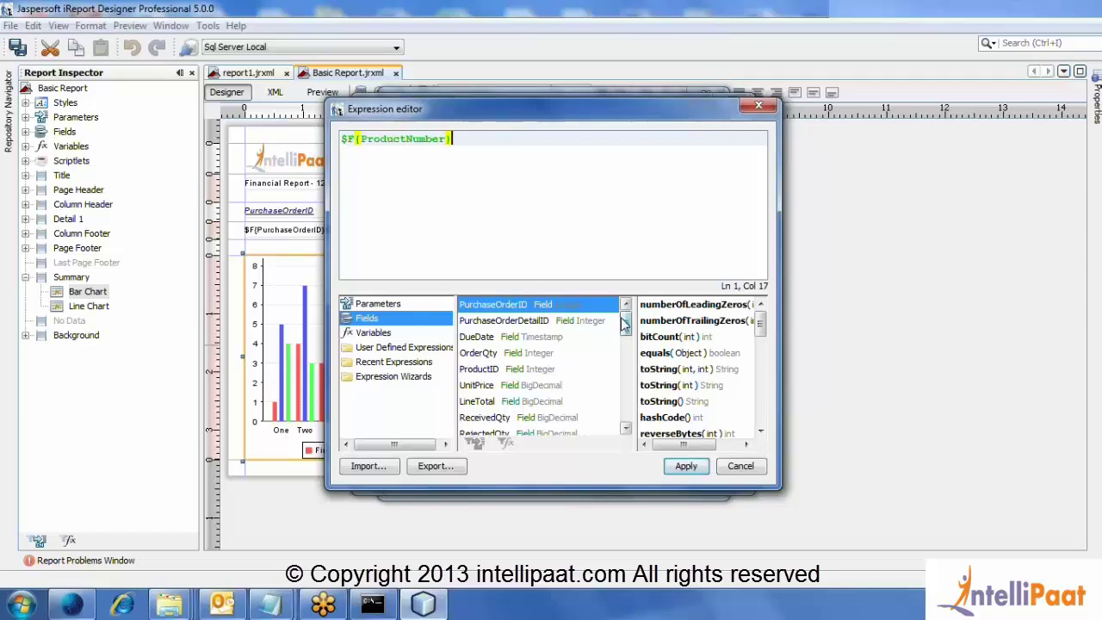
left_click_drag(626, 322, 625, 347)
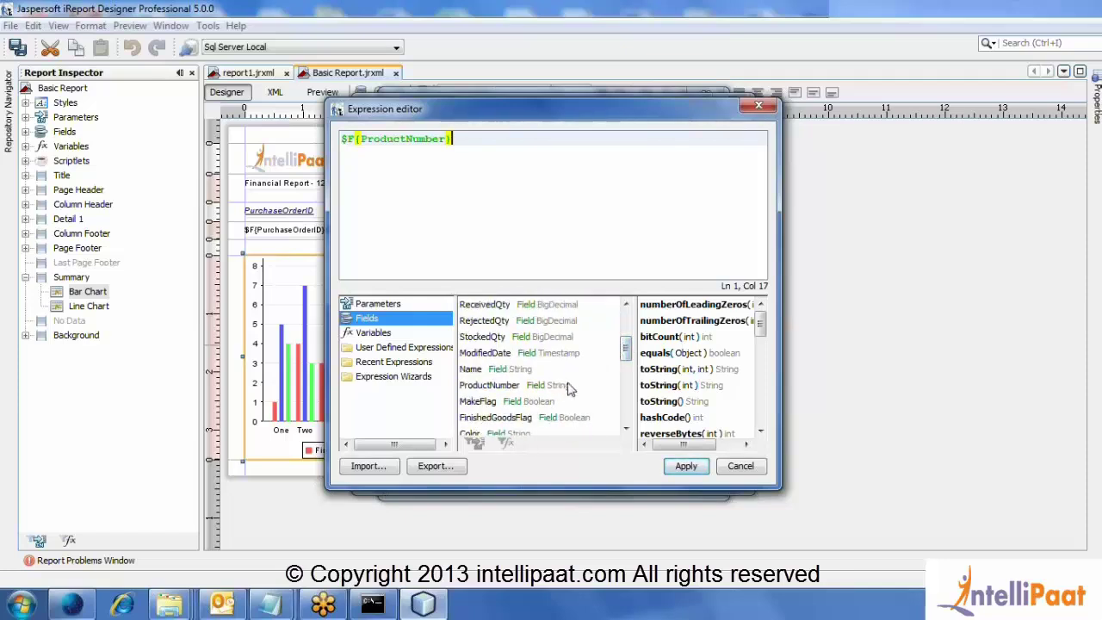
left_click(536, 385)
scroll(535, 386, "down", 2)
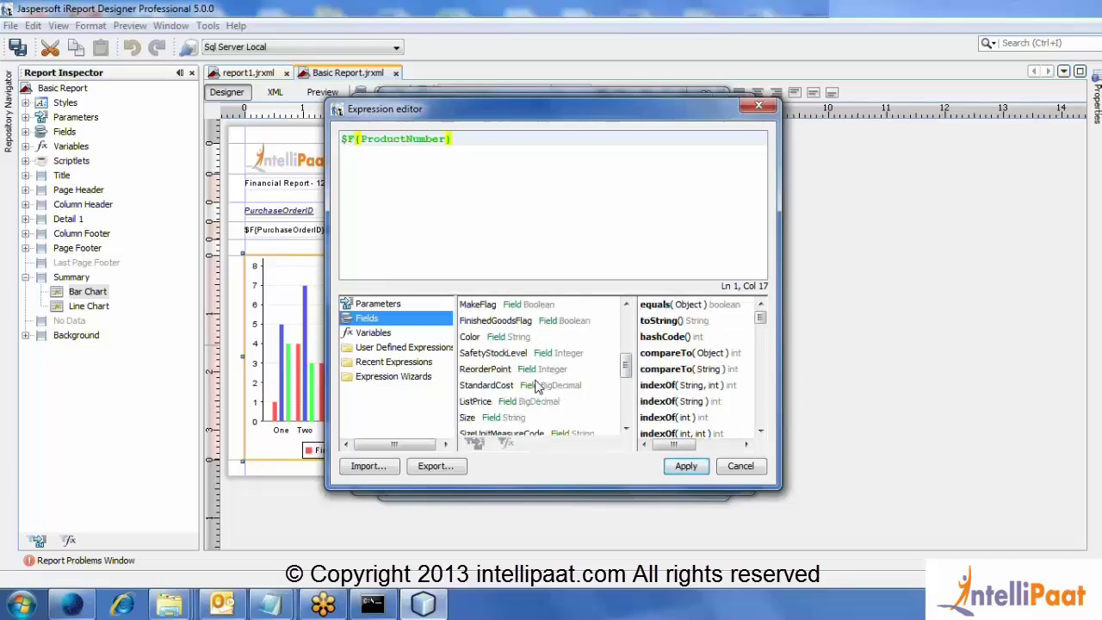
scroll(537, 389, "down", 1)
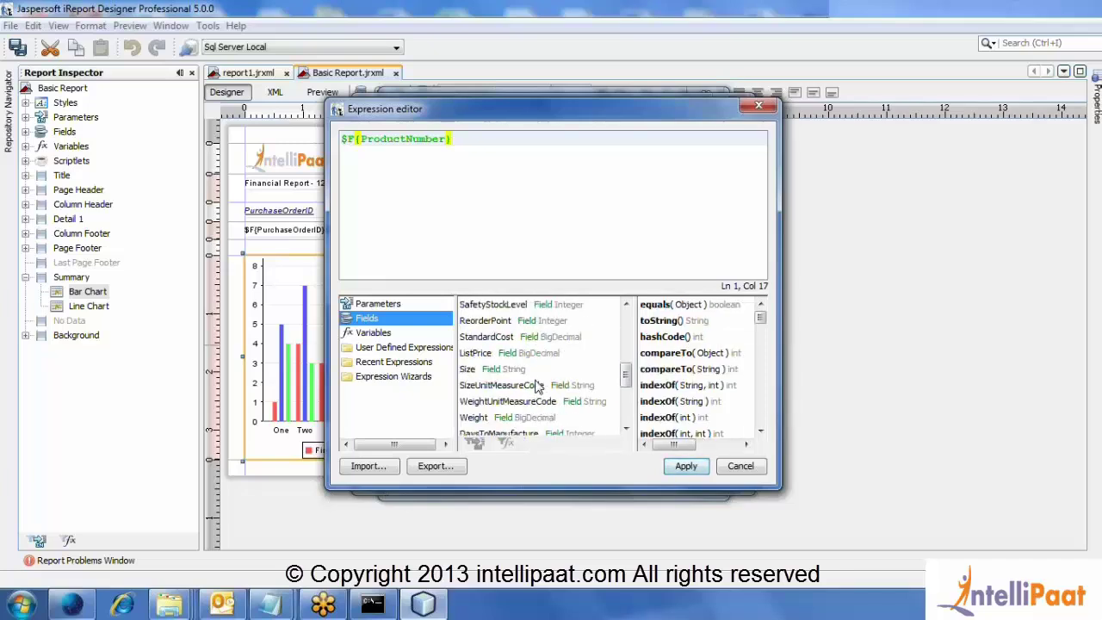
left_click(484, 370)
left_click(686, 466)
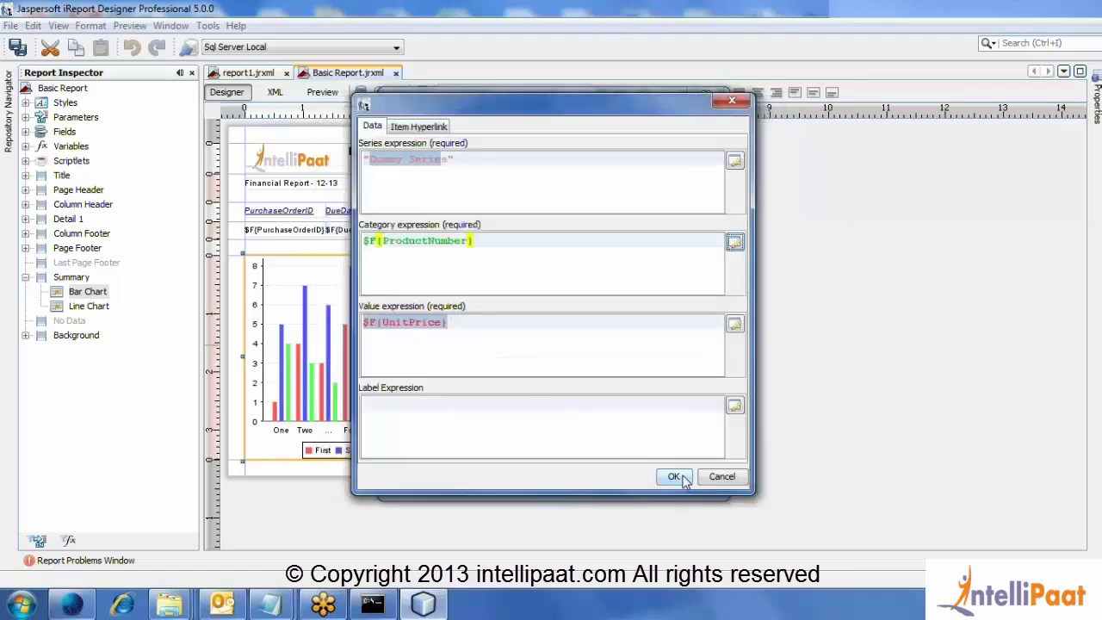
Replace the bar chart's category expression with the Size field, $F{Size}, and confirm the chart data changes
left_click(733, 243)
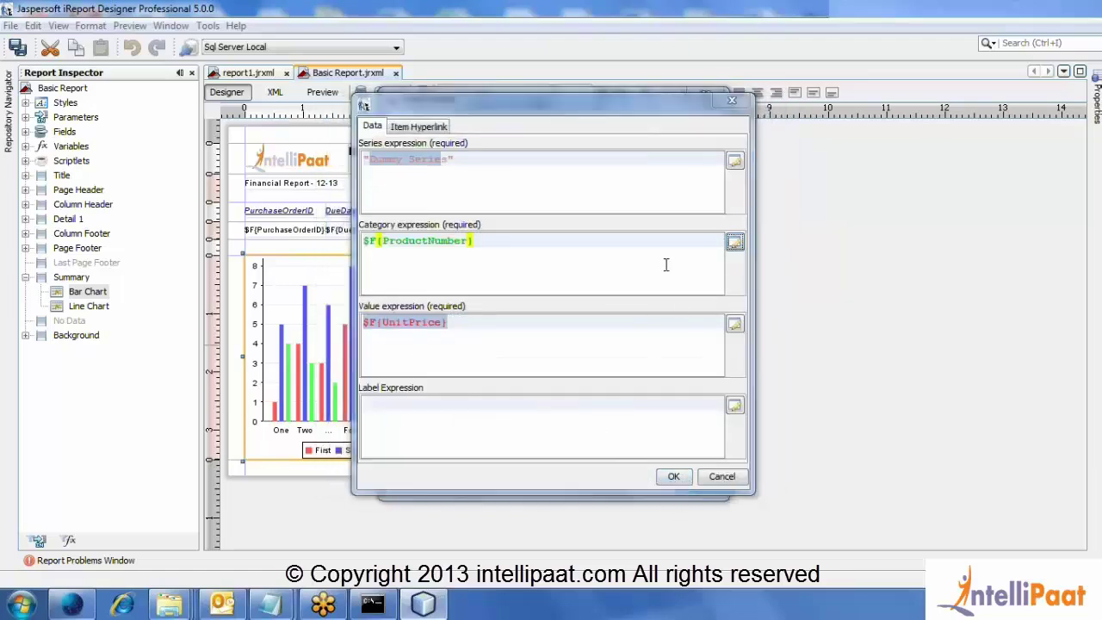
triple_click(347, 139)
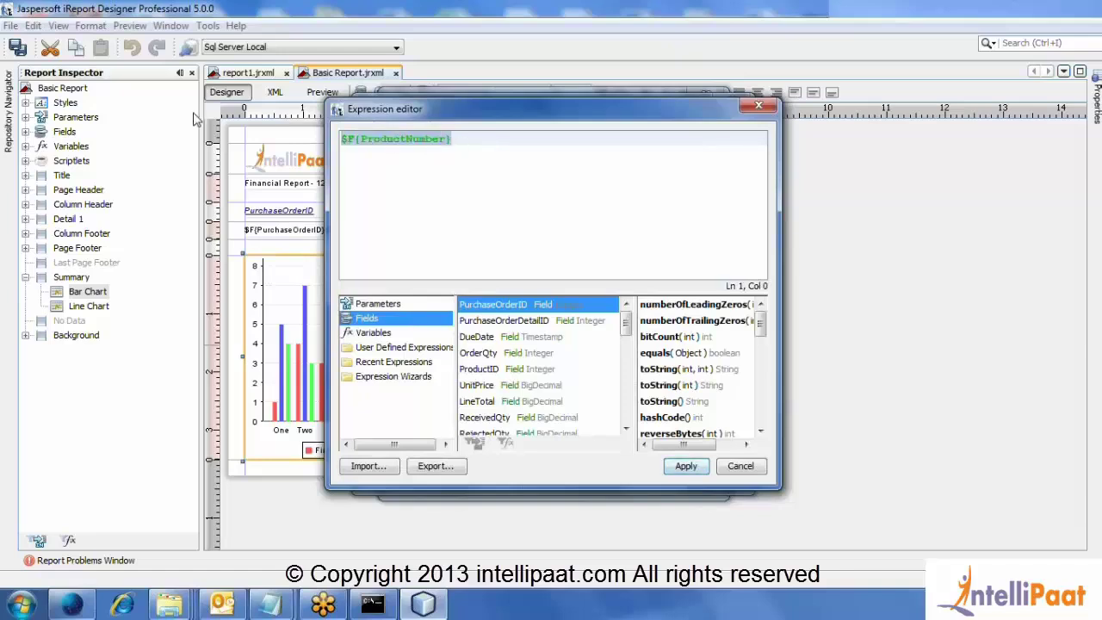
key("Delete")
left_click(495, 402)
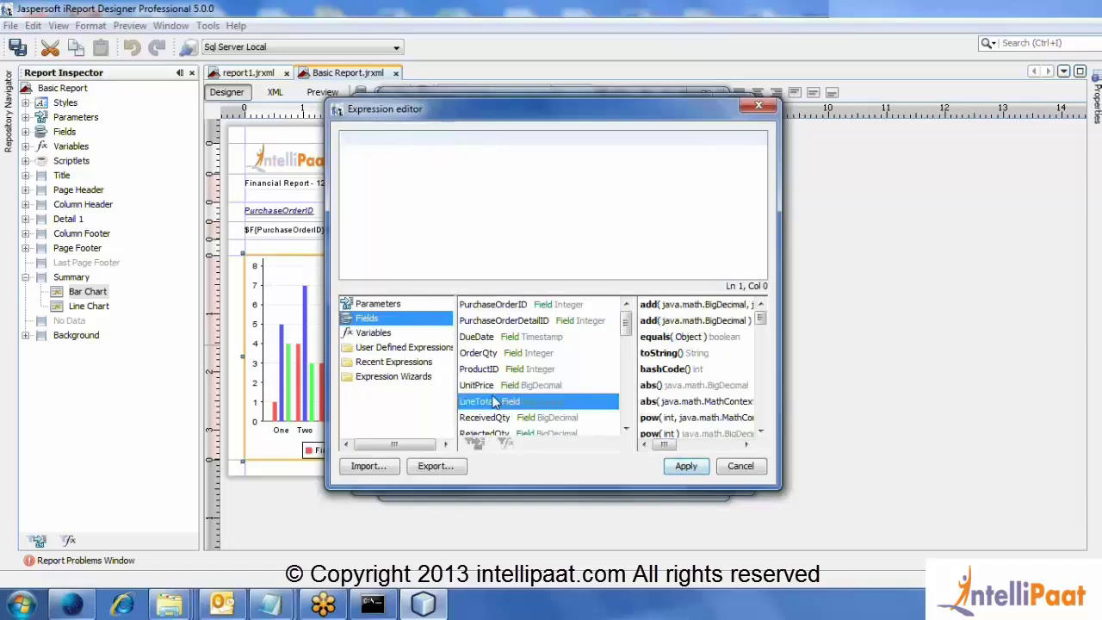
scroll(495, 402, "down", 5)
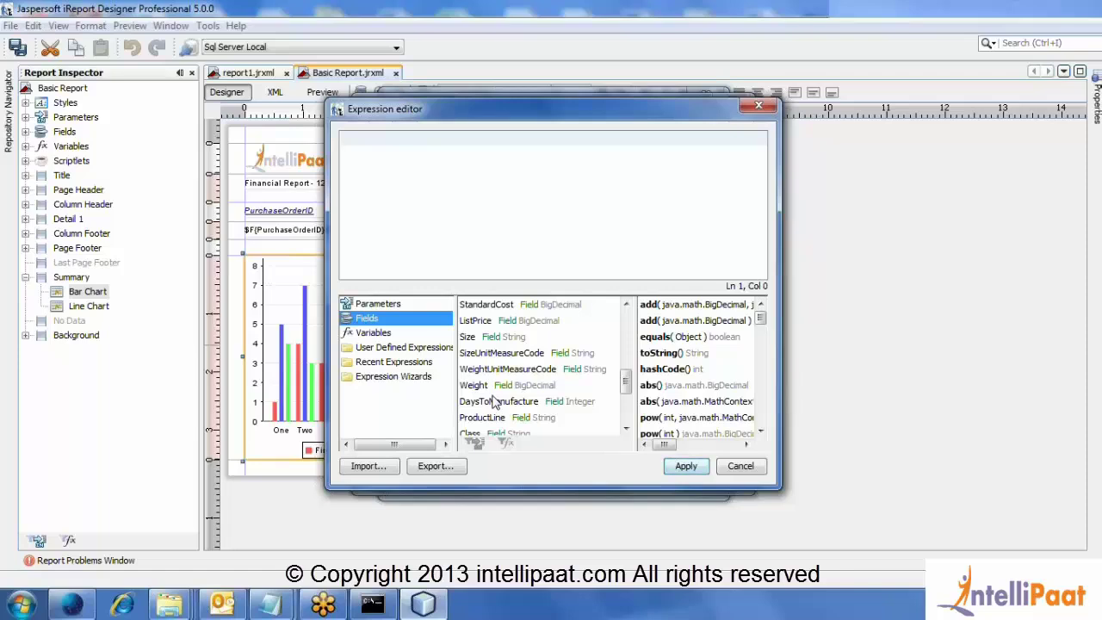
double_click(498, 337)
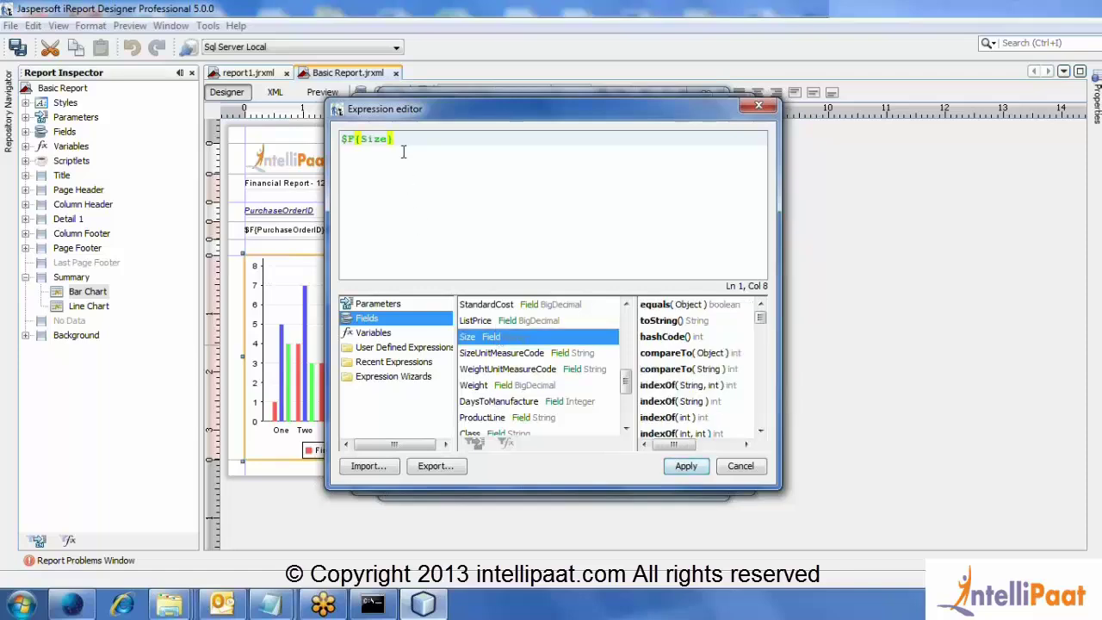
left_click(694, 466)
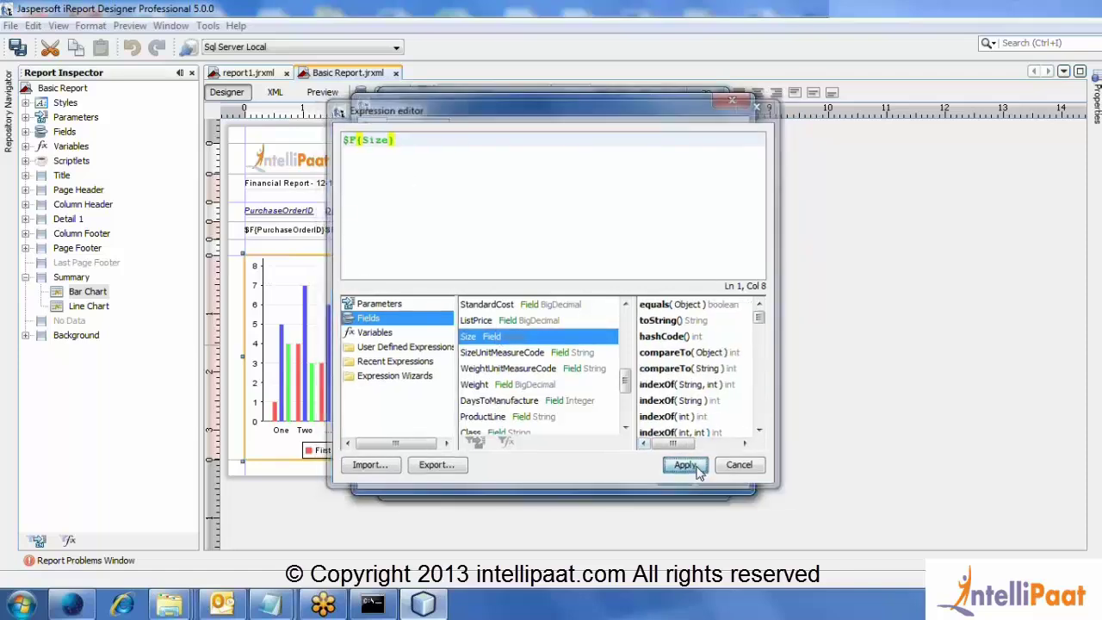
left_click(674, 477)
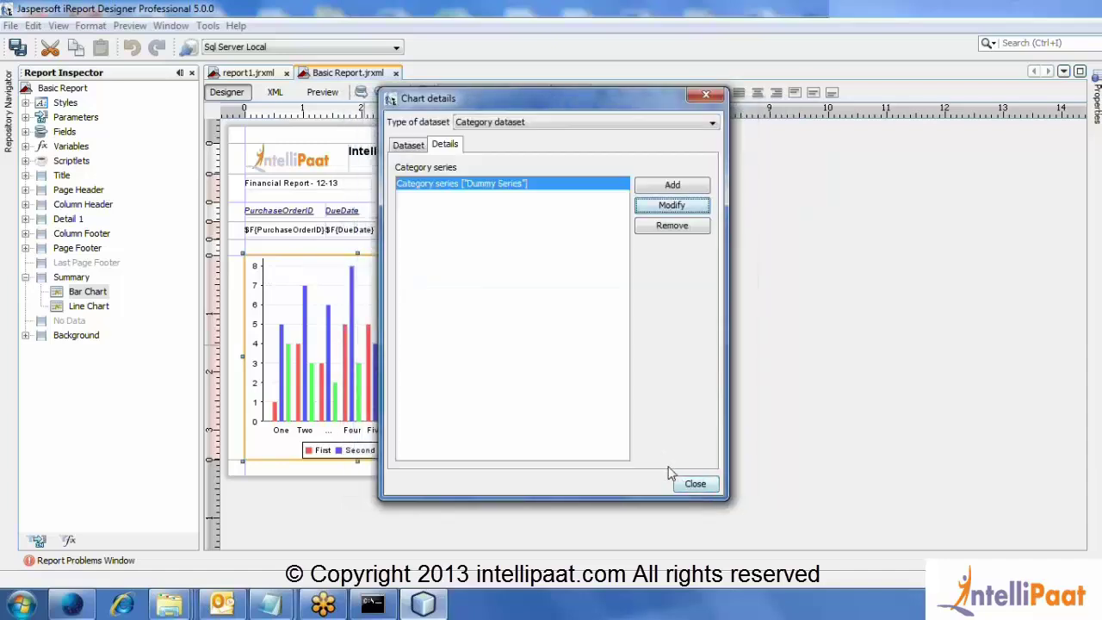
left_click(692, 484)
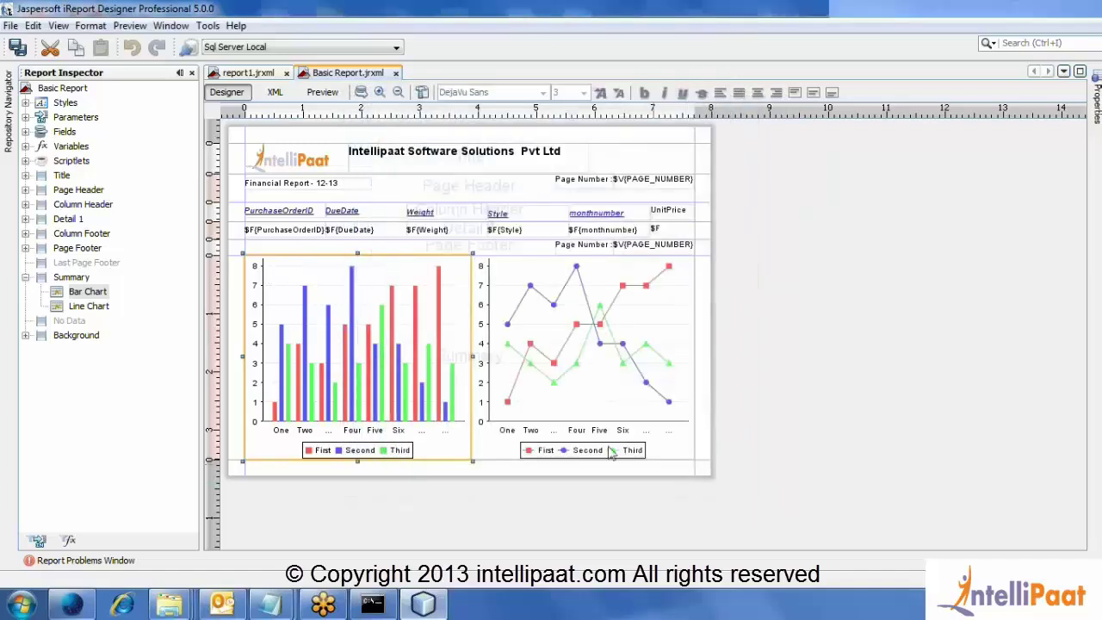
Preview the report, then check the report problems list and examine the report output log for errors
left_click(323, 92)
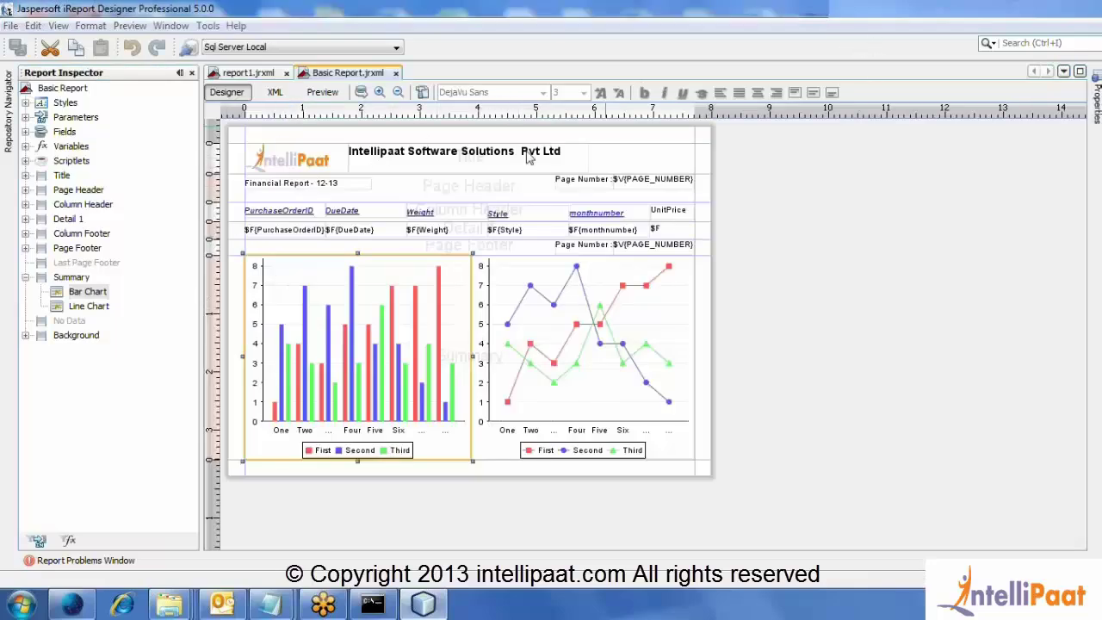
left_click(68, 561)
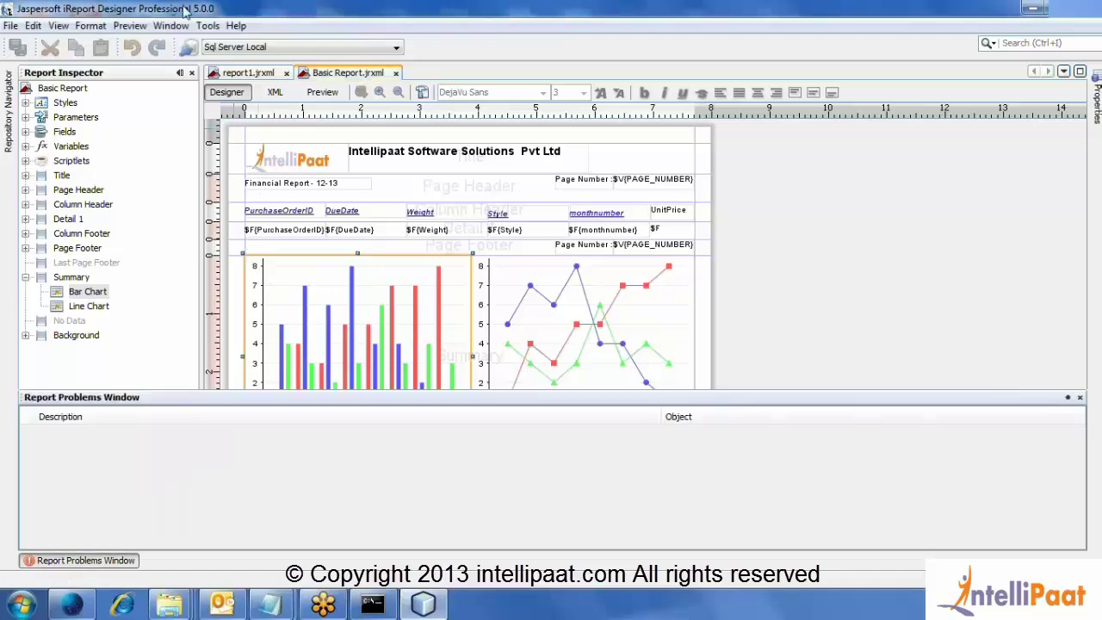
left_click(206, 26)
mouse_move(177, 27)
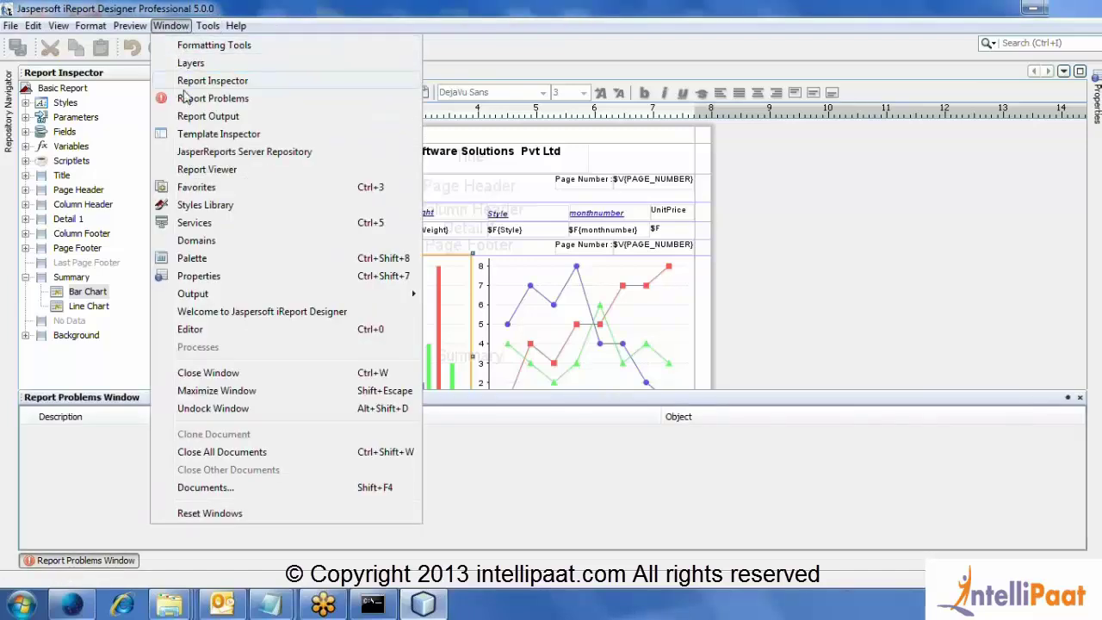
left_click(192, 117)
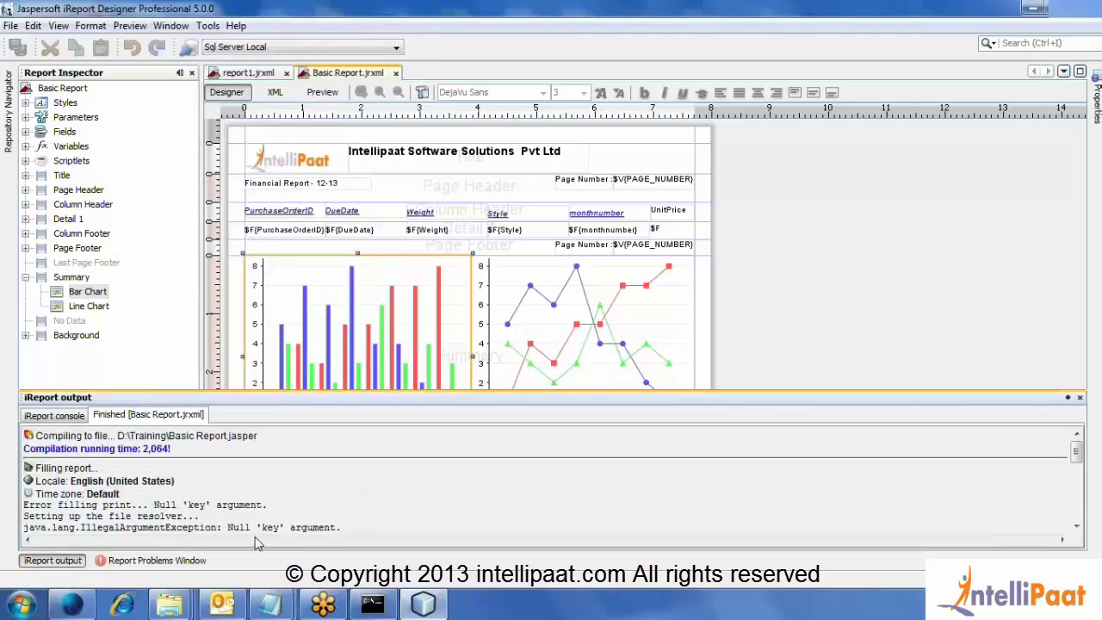
scroll(301, 508, "down", 2)
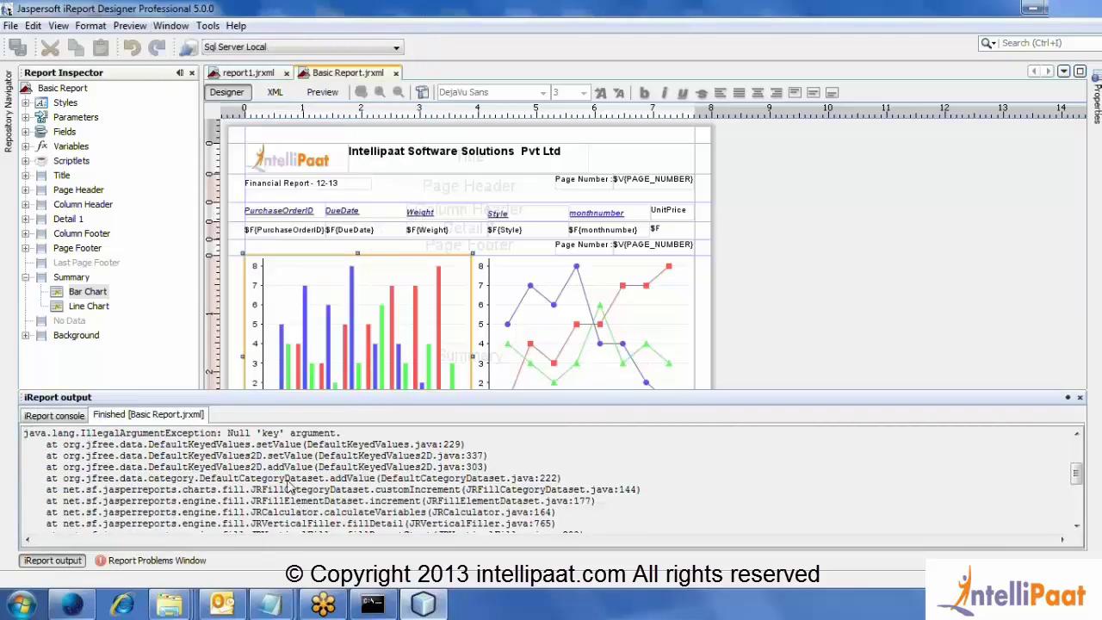
Open the Basic Report's report query and copy its complete SQL text
left_click(417, 322)
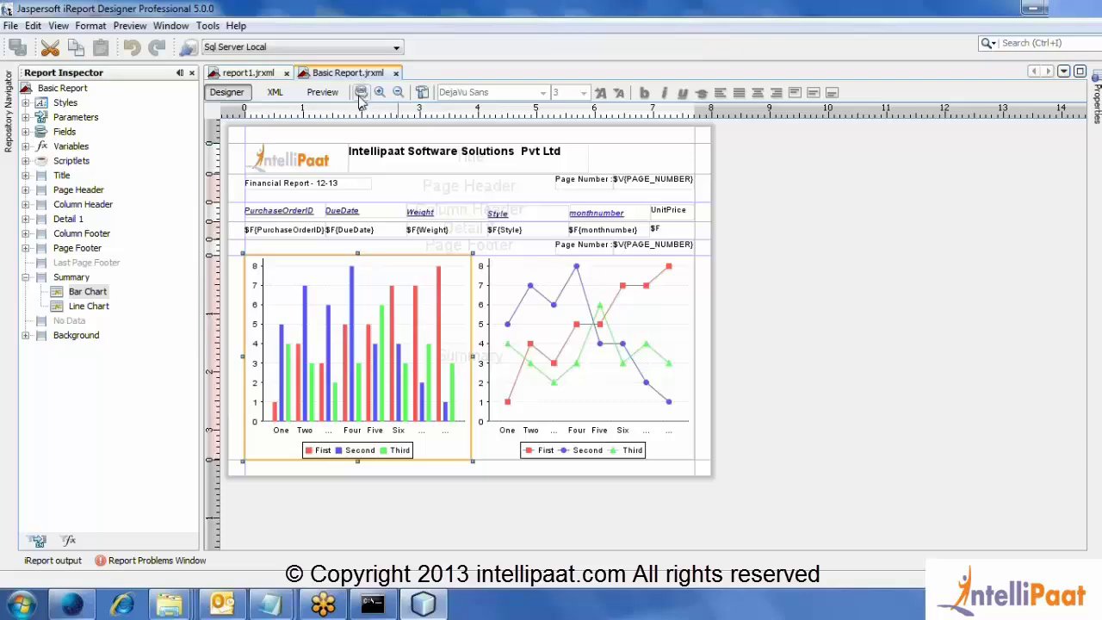
left_click(361, 93)
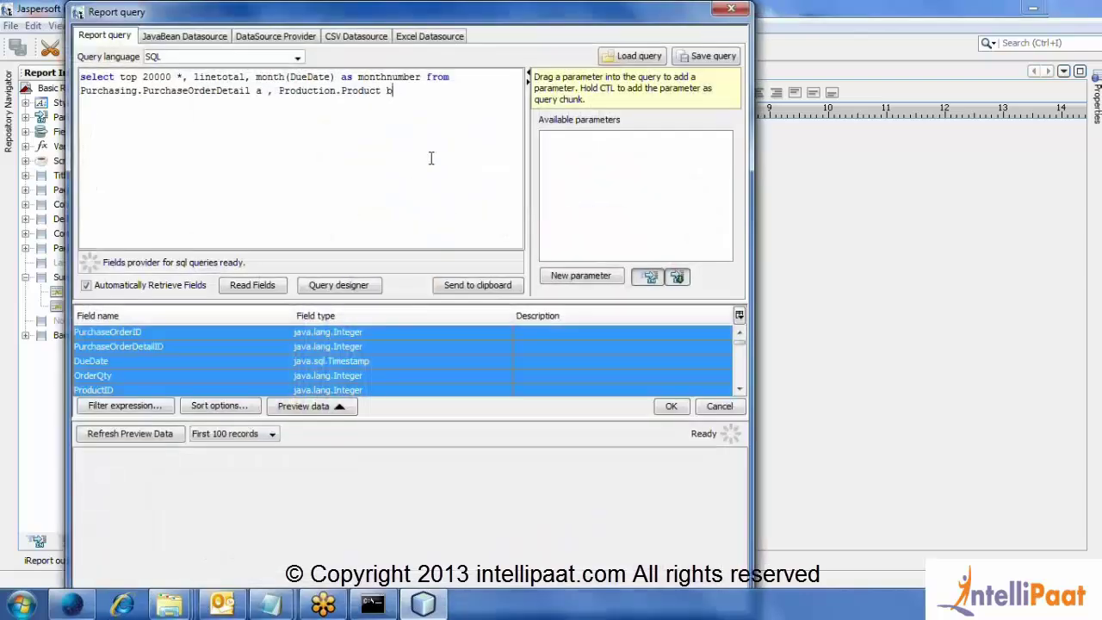
left_click_drag(431, 160, 4, 24)
key("ctrl+c")
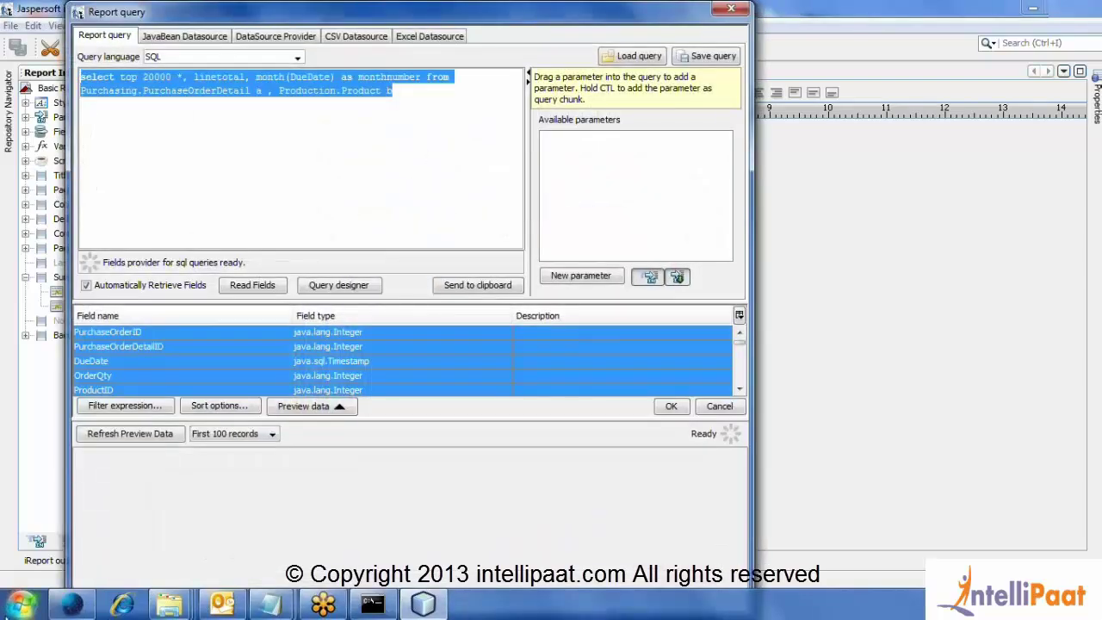
Switch to SQL Server Management Studio and connect to the localhost database engine with Windows Authentication
left_click(19, 605)
left_click(74, 106)
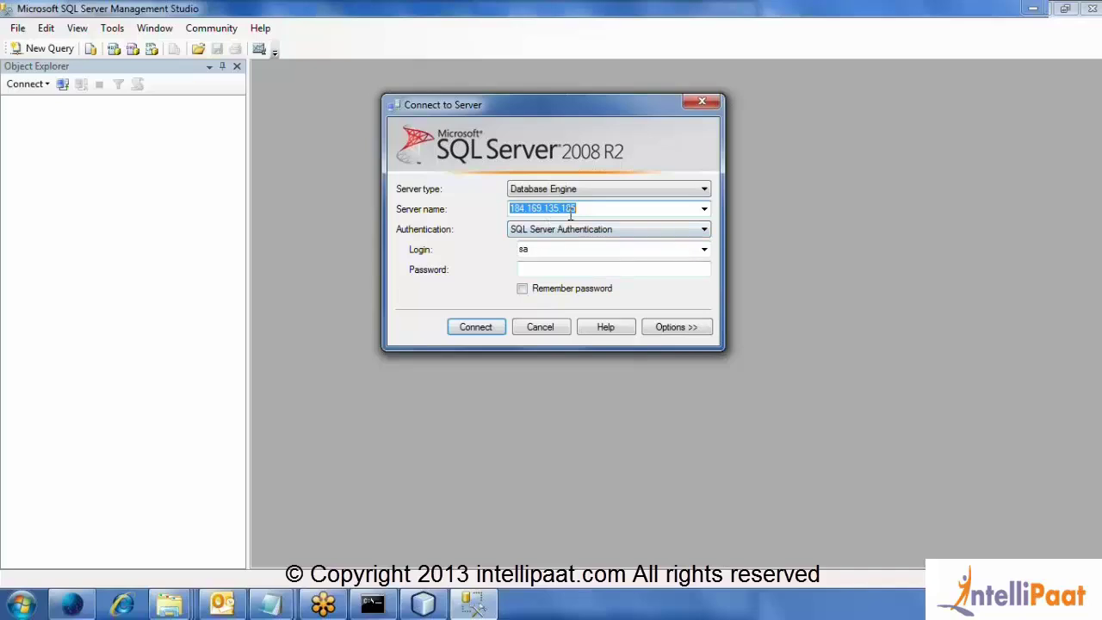
type("(loc")
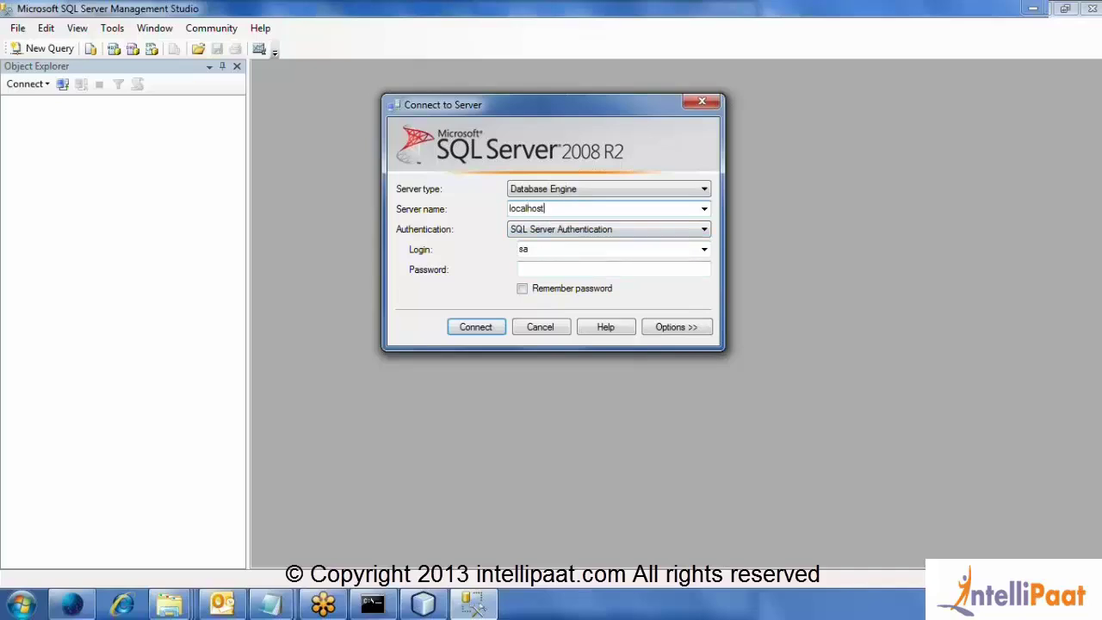
key("Tab")
key("Up")
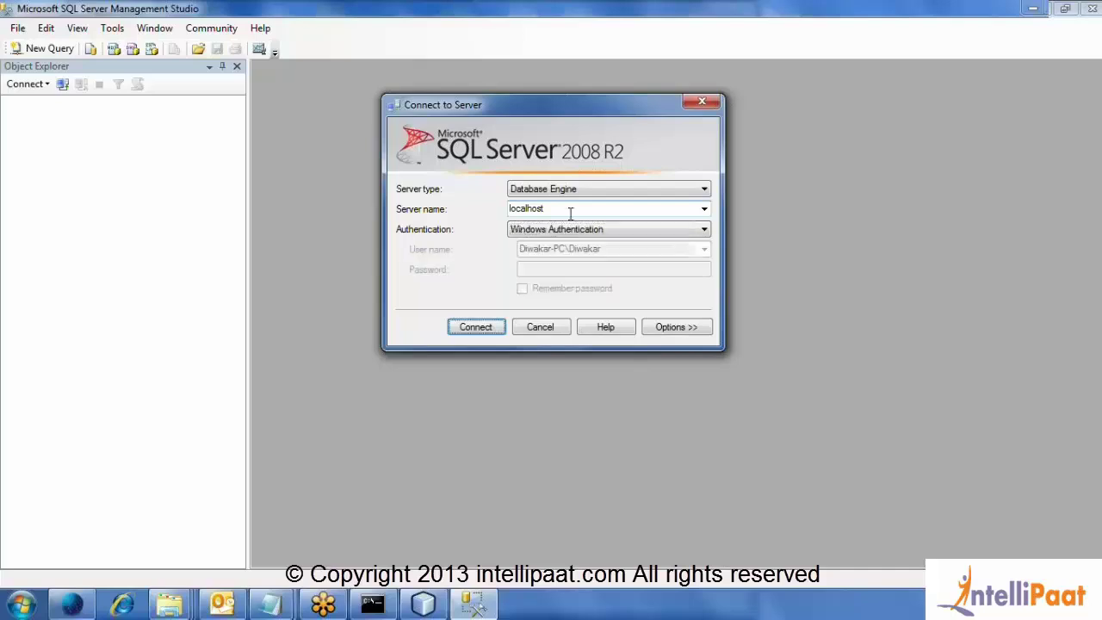
key("Return")
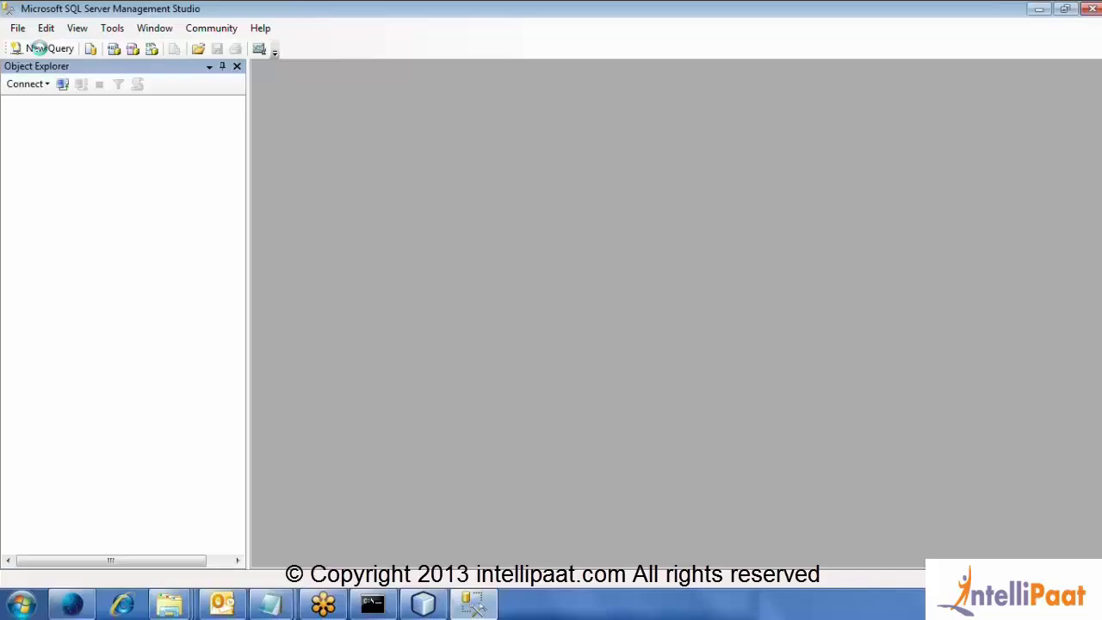
Paste the copied report query into a new query window and execute it against the AdventureWorks2008R2 database
left_click(39, 48)
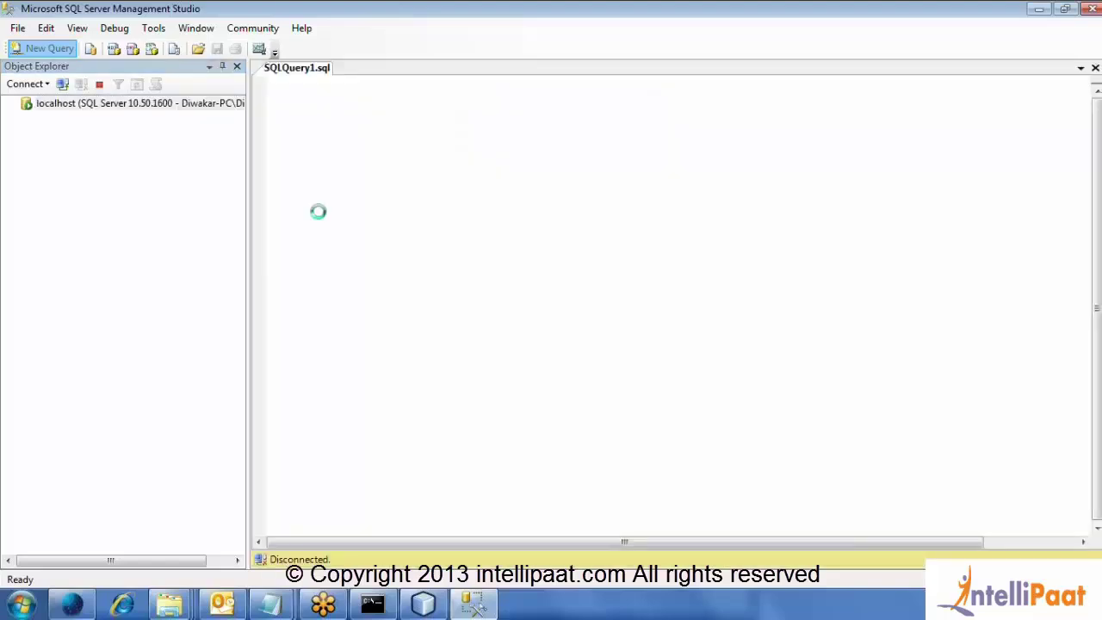
key("ctrl+v")
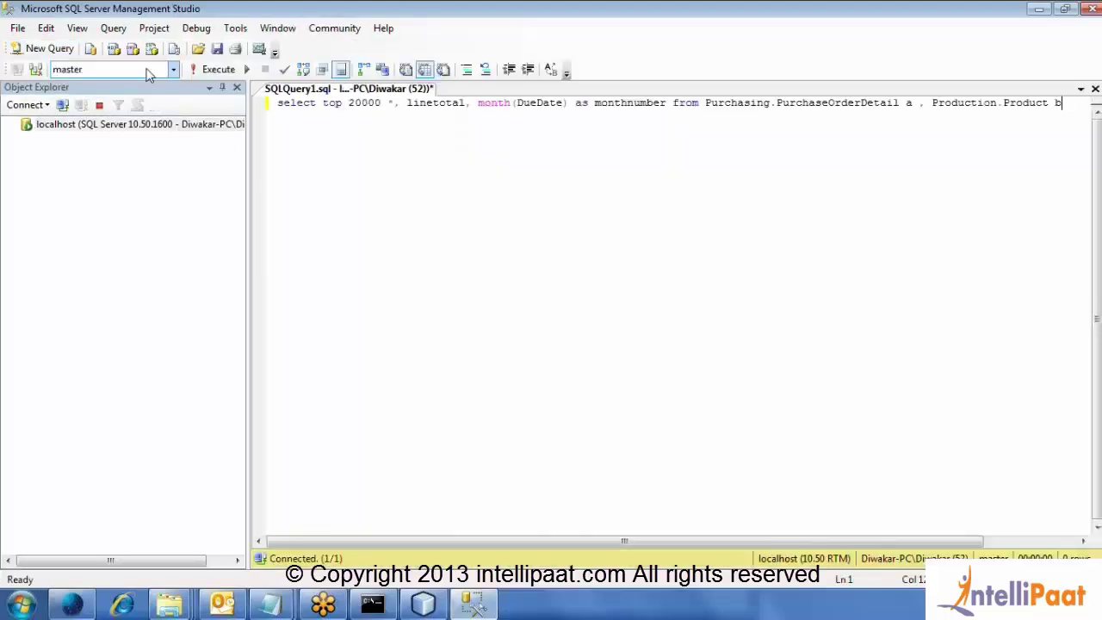
left_click(150, 69)
left_click(153, 88)
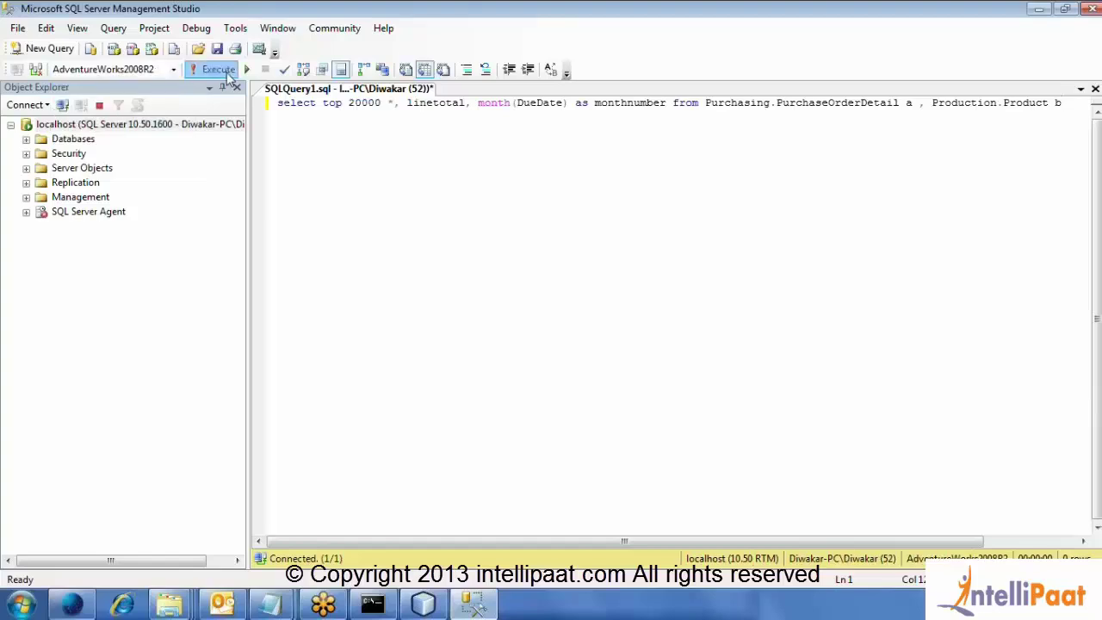
left_click(218, 69)
left_click(72, 605)
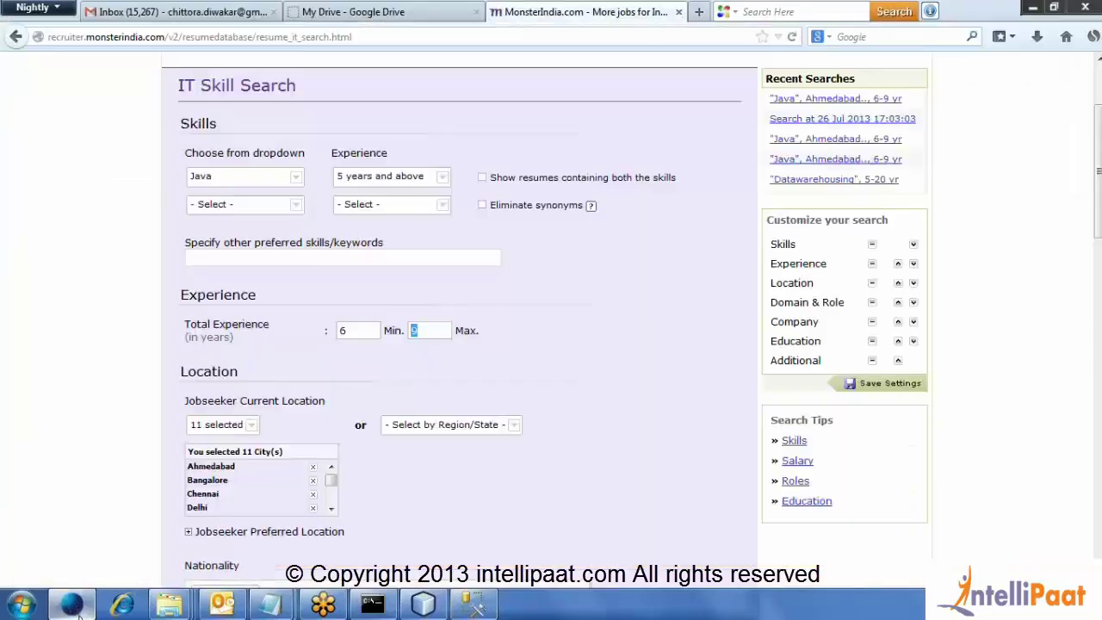
left_click(76, 607)
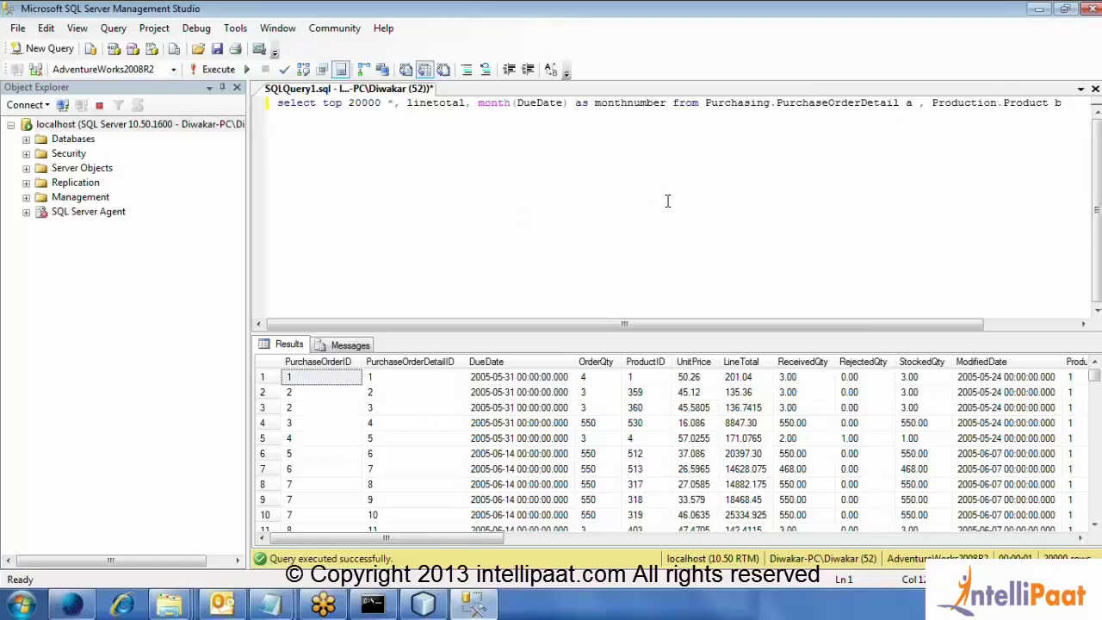
left_click(211, 70)
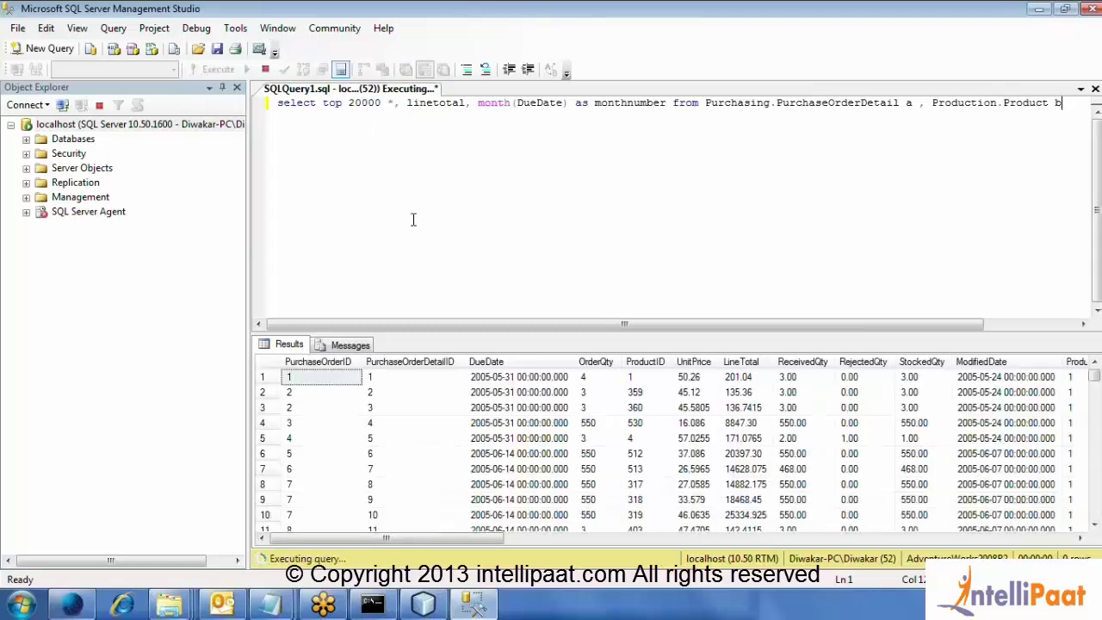
left_click(1099, 44)
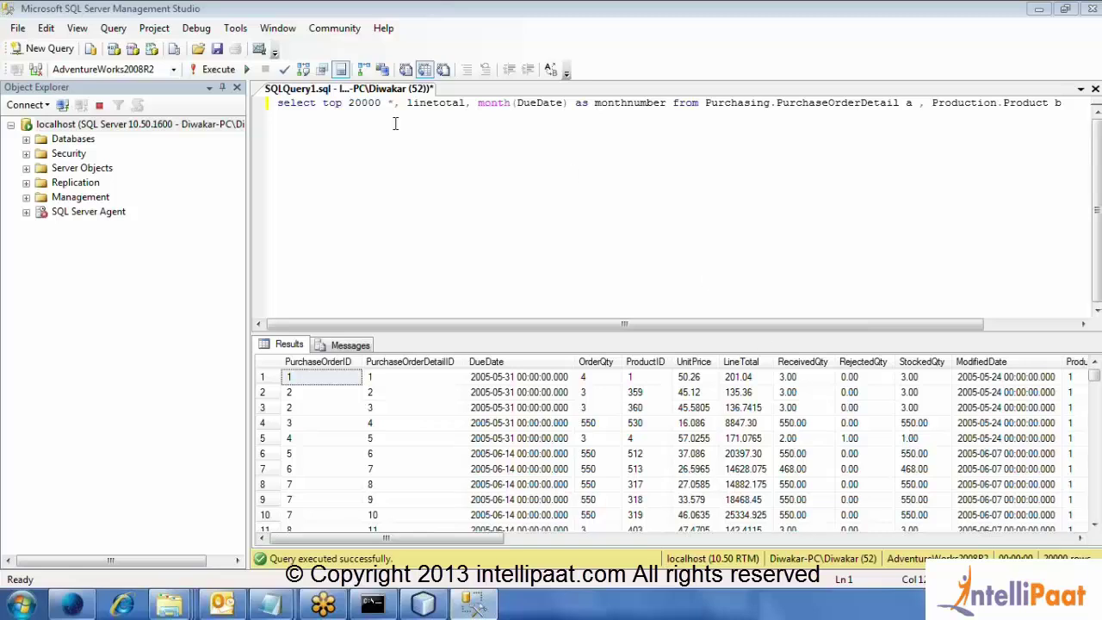
Examine the Size, ProductNumber and PurchaseOrderID columns in the query results for a suitable chart category
left_click_drag(398, 538, 663, 540)
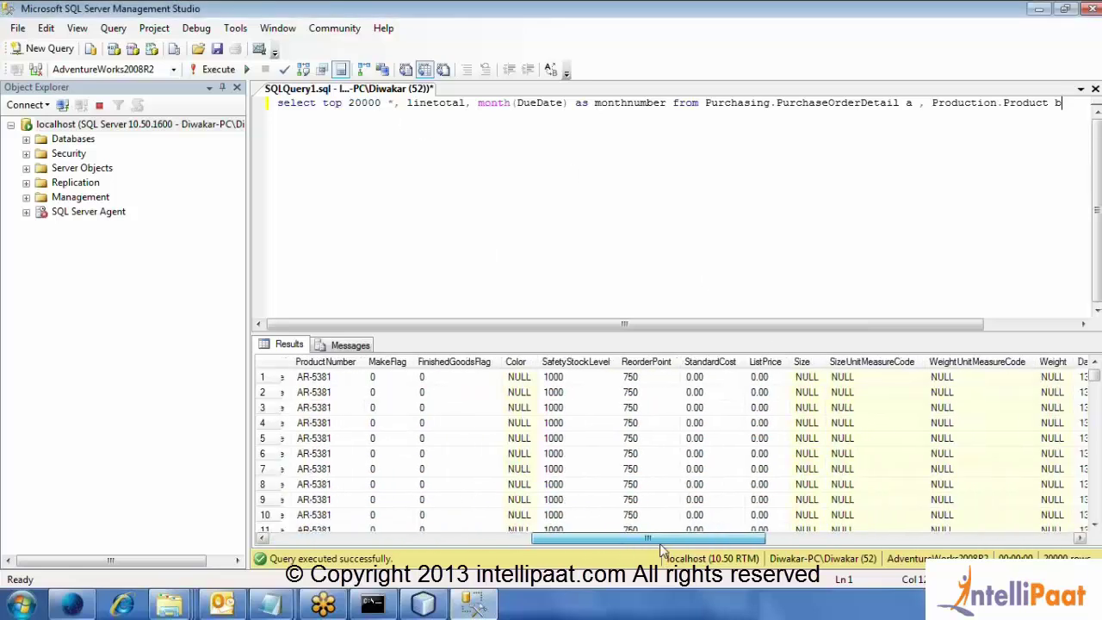
left_click(808, 380)
left_click_drag(814, 392, 808, 468)
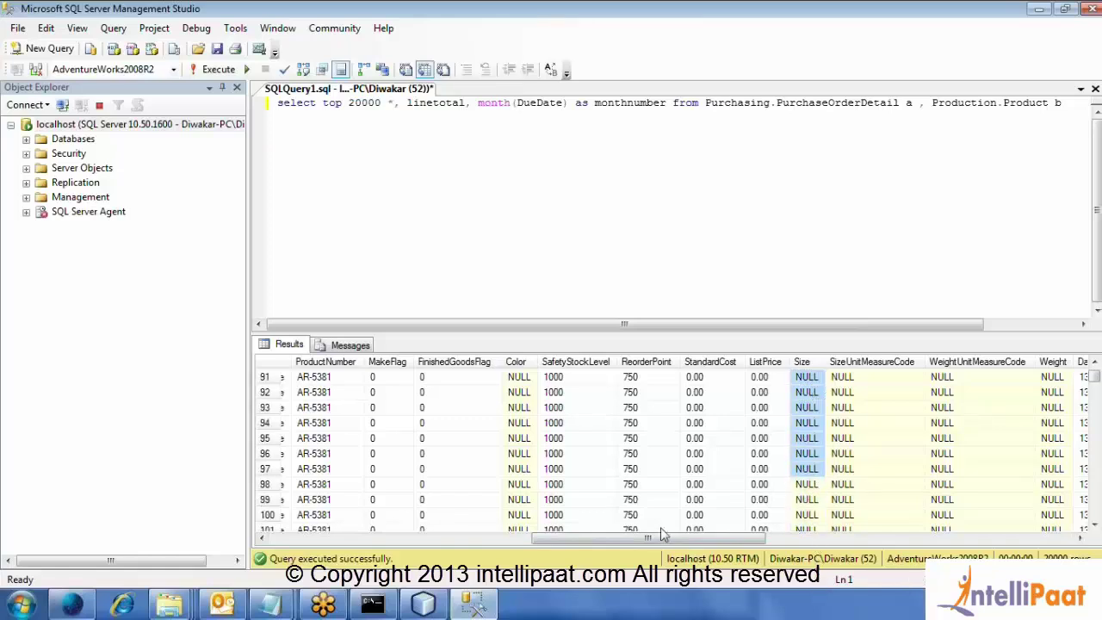
left_click_drag(667, 541, 613, 541)
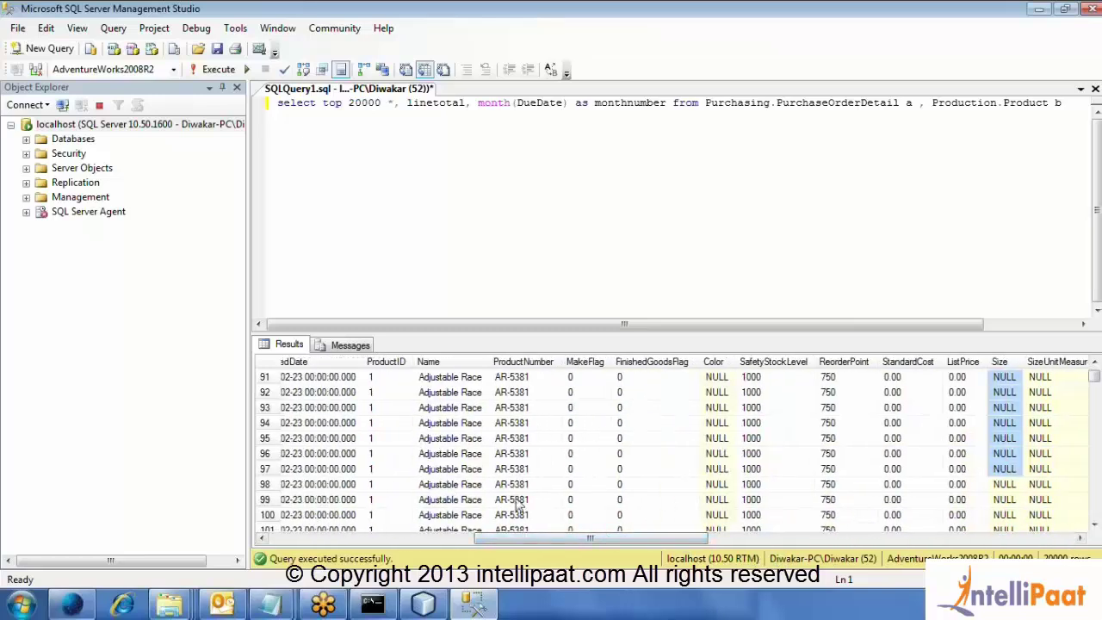
left_click(526, 394)
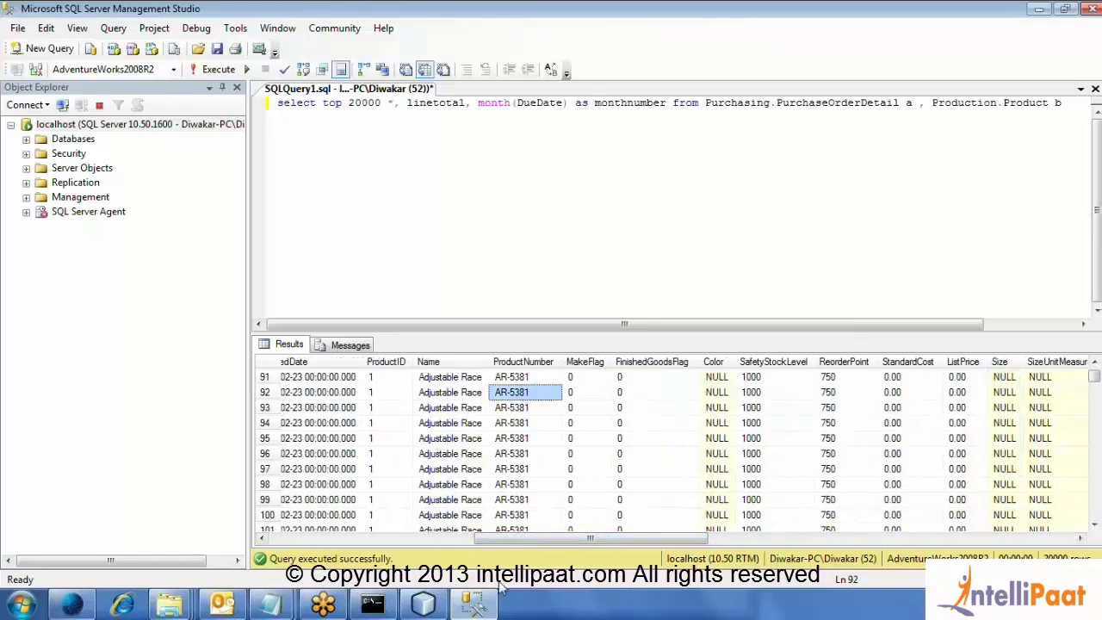
left_click_drag(551, 541, 321, 555)
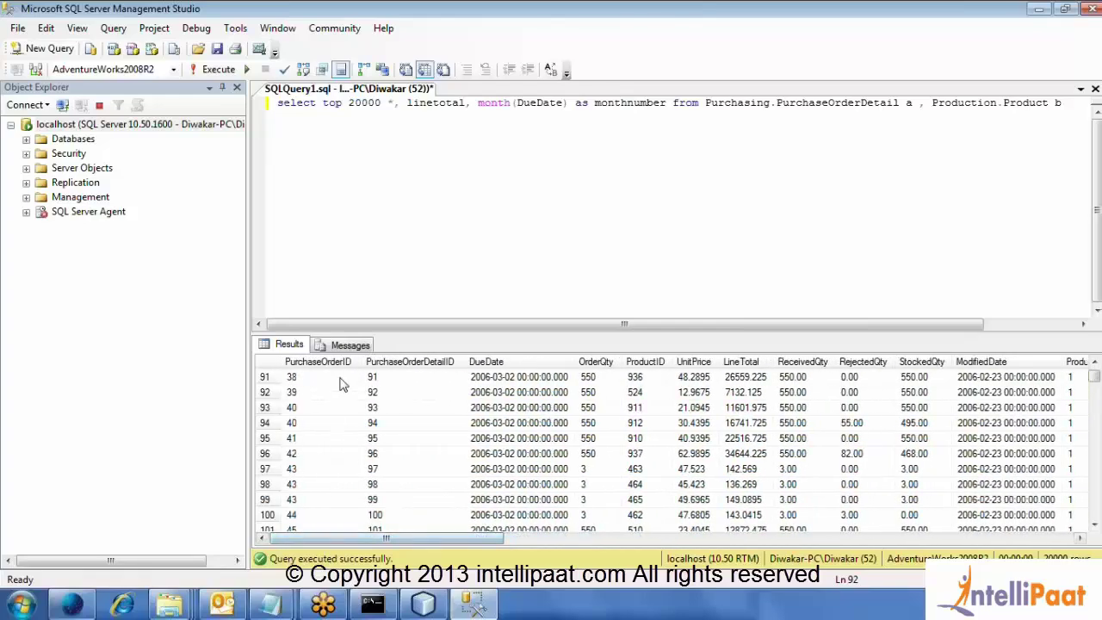
left_click_drag(344, 379, 341, 522)
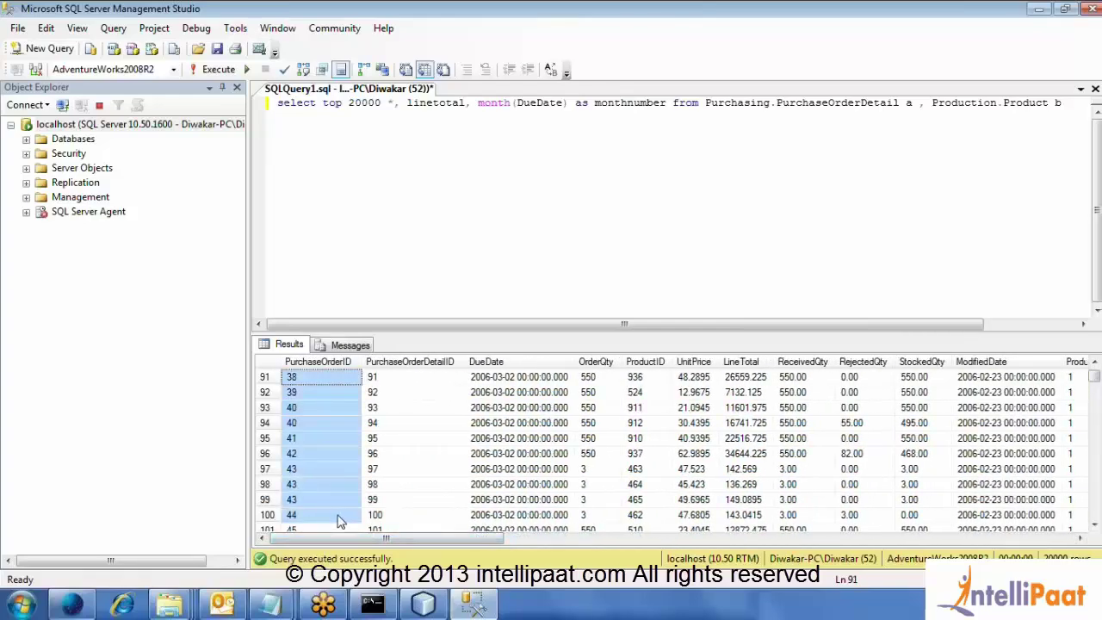
Switch back to iReport Designer and limit the report query to the top 20 rows
left_click(473, 605)
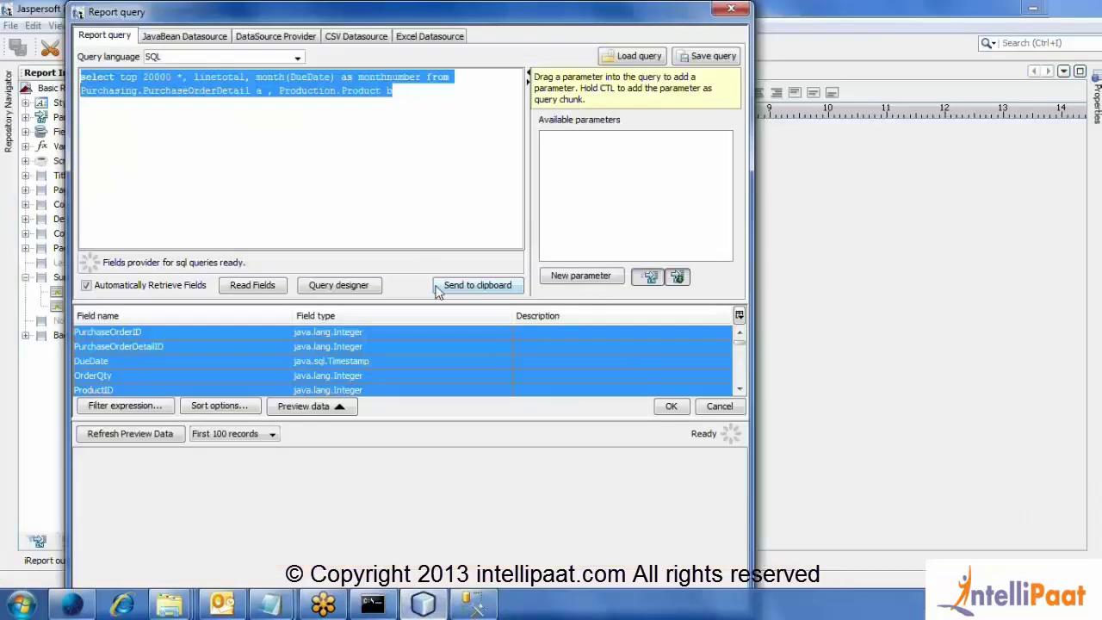
left_click(224, 114)
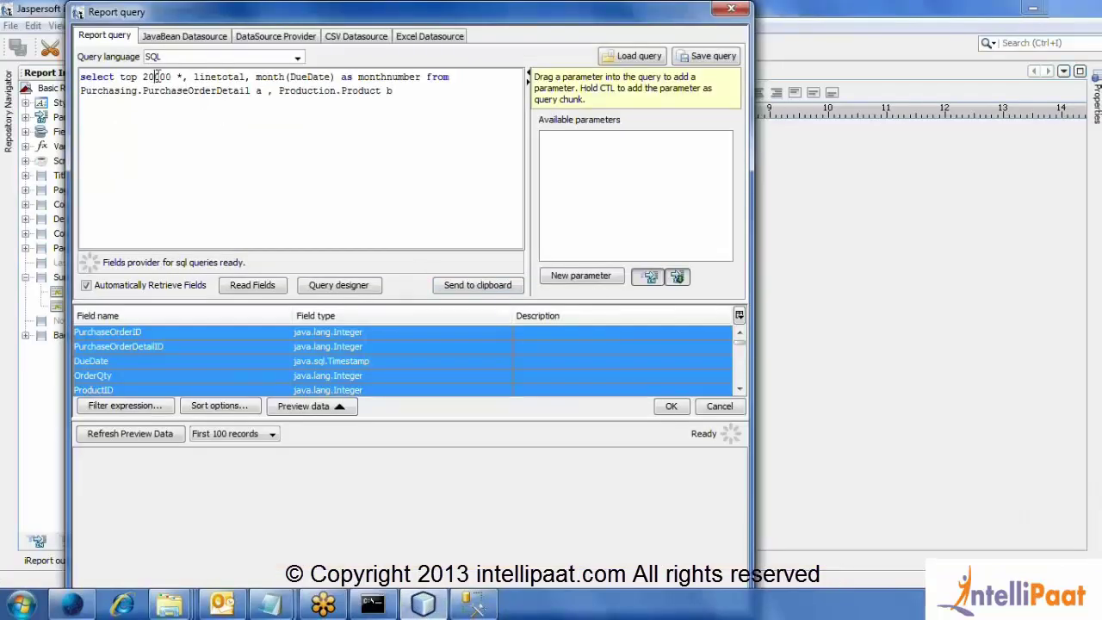
left_click(155, 76)
key("Delete")
key("Delete")
key("Delete")
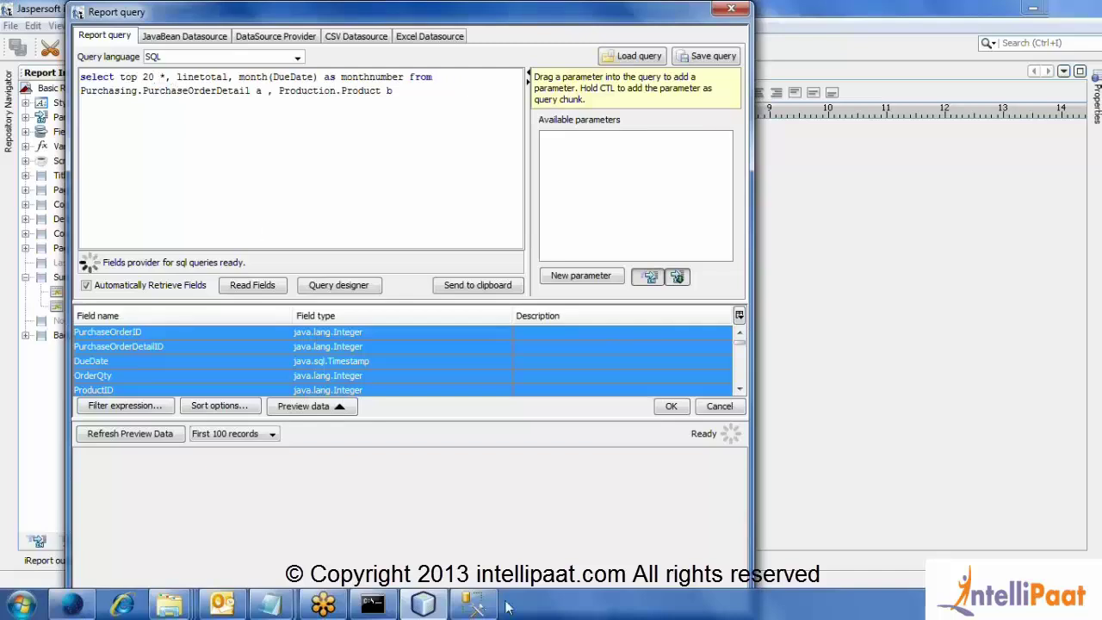
left_click(677, 408)
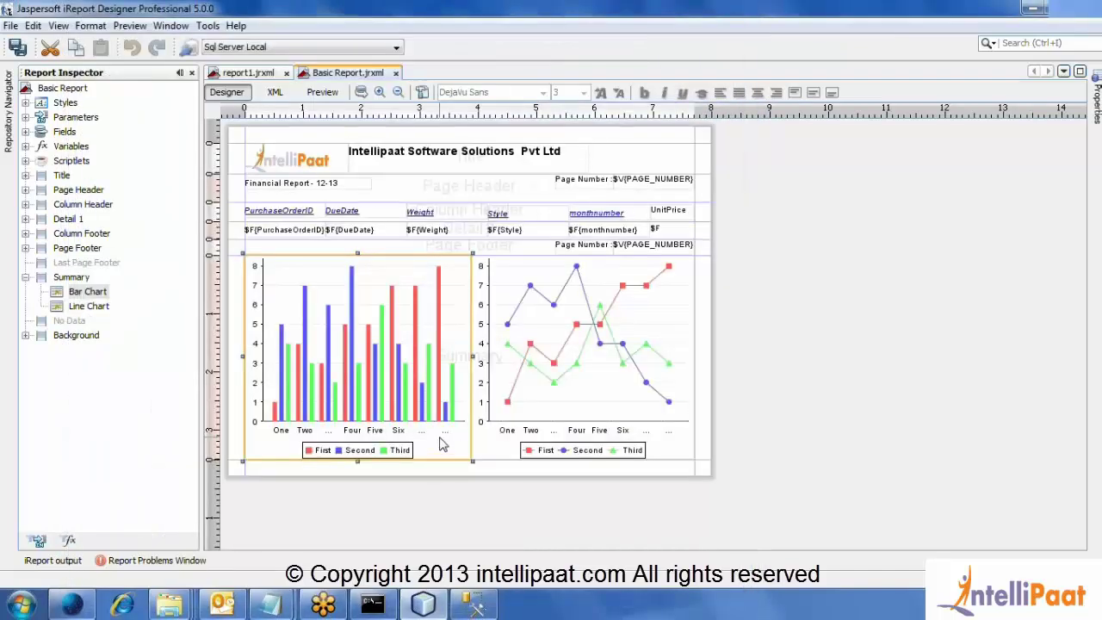
Replace the category expression of the bar chart's category series with the PurchaseOrderID field, $F{PurchaseOrderID}, and confirm the chart data
right_click(399, 377)
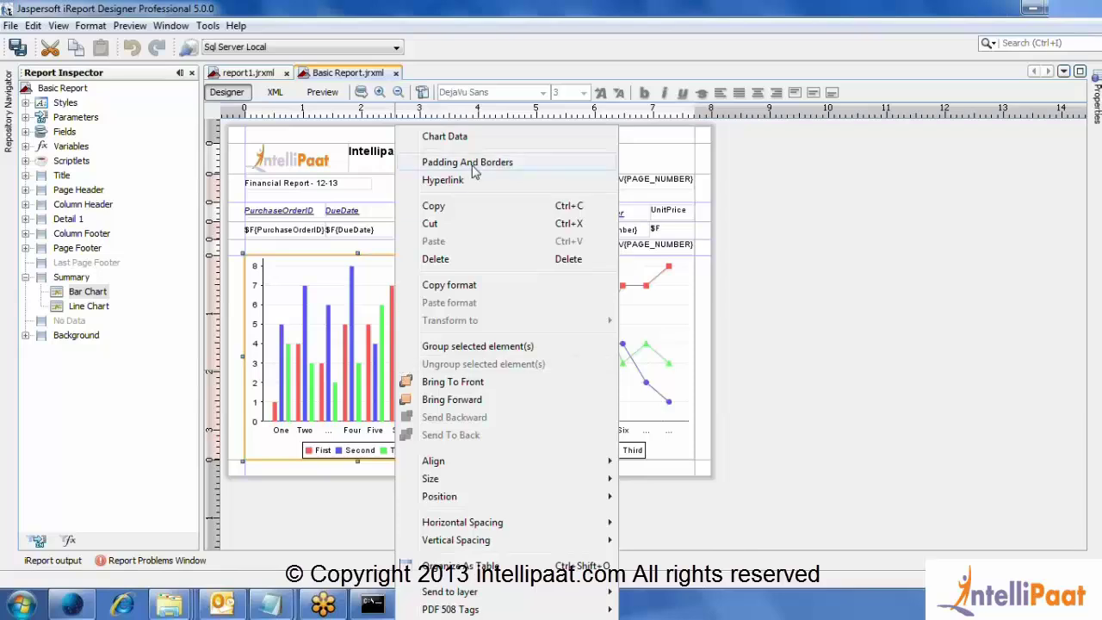
left_click(455, 137)
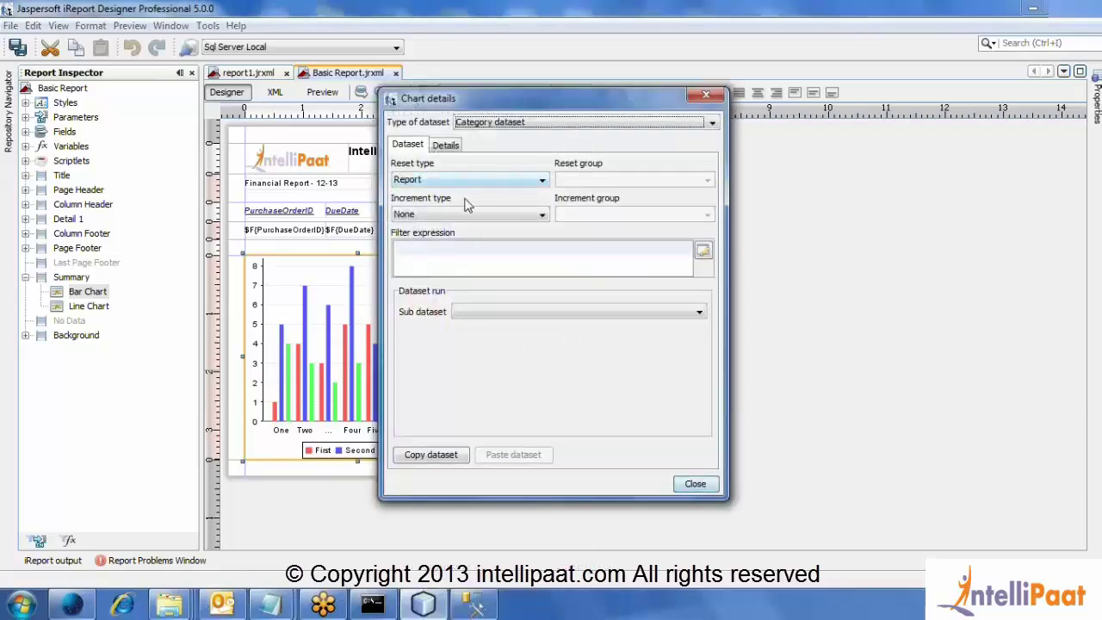
left_click(447, 147)
double_click(405, 186)
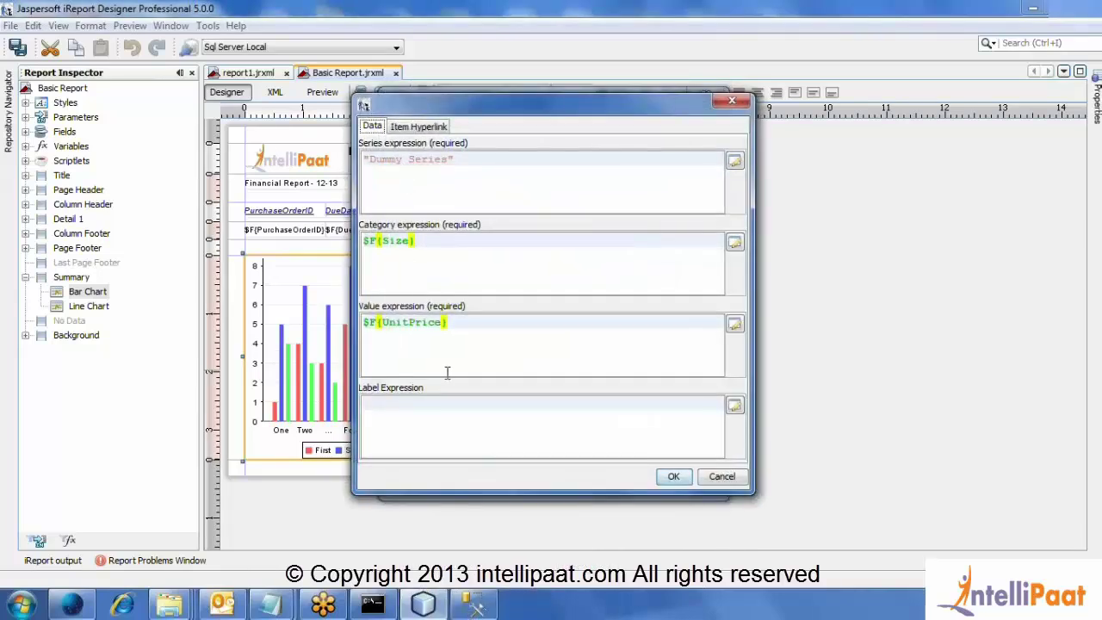
left_click(734, 244)
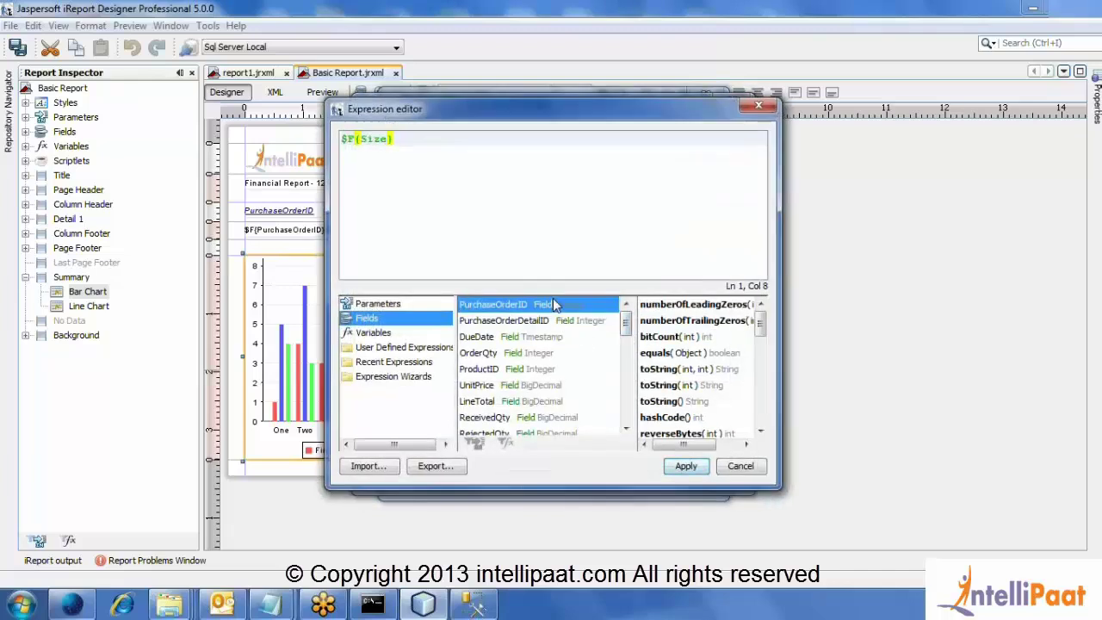
key("ctrl+a")
key("Delete")
double_click(478, 310)
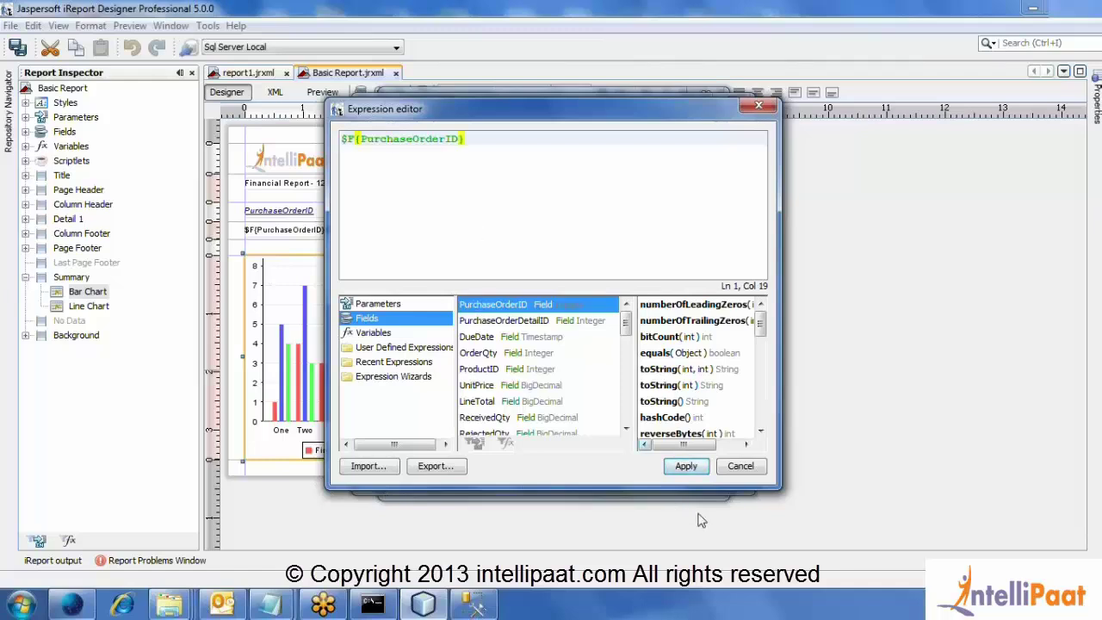
left_click(686, 465)
left_click(675, 477)
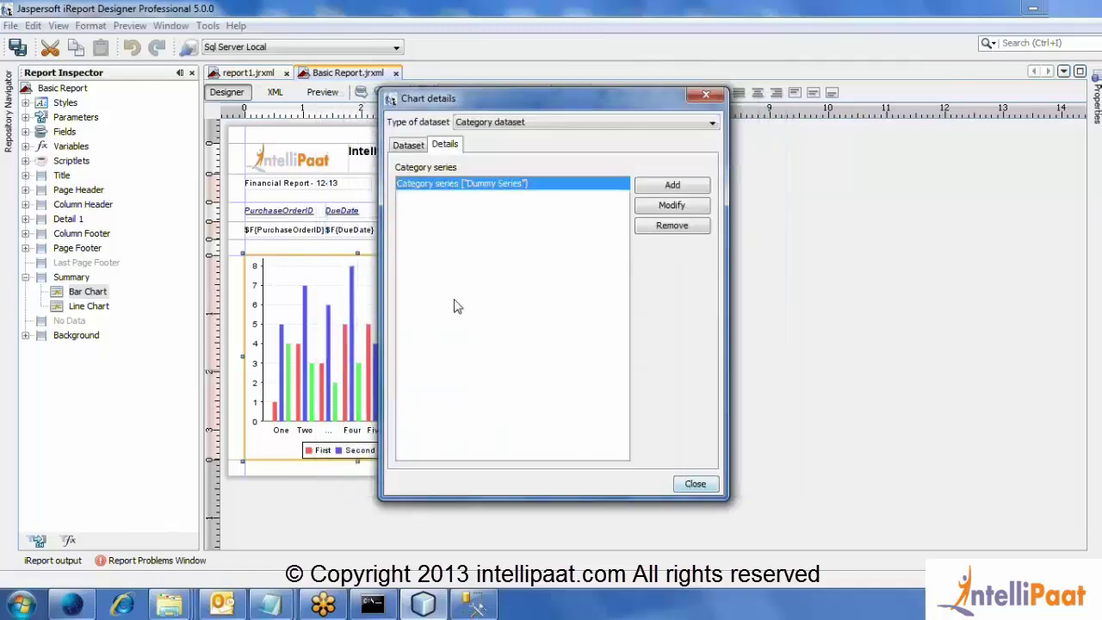
left_click(696, 483)
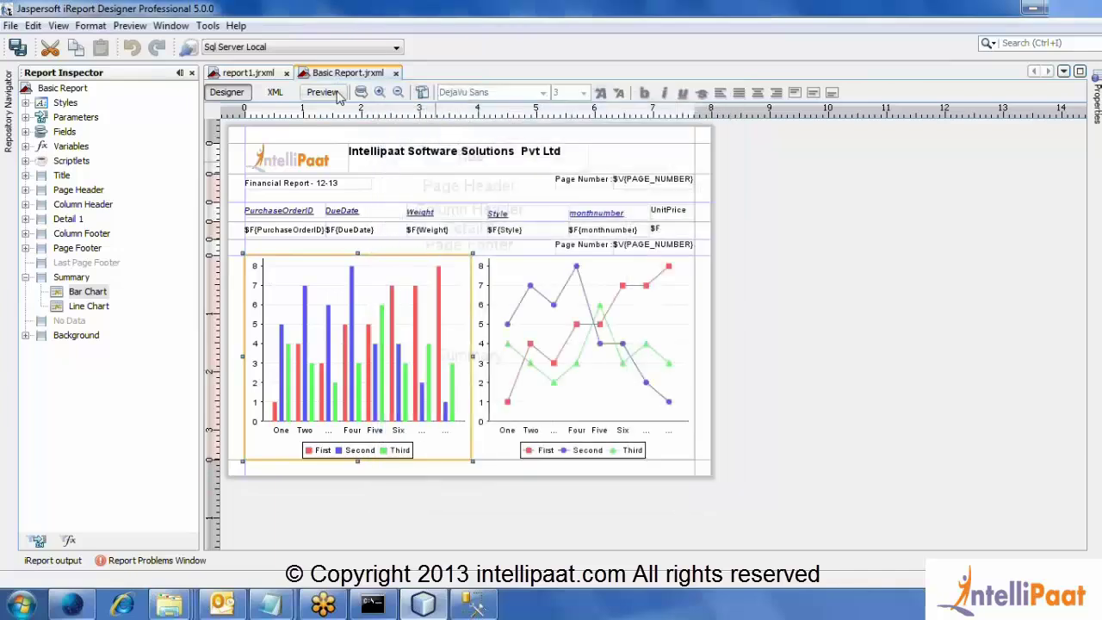
Preview the report, examine the charts on its last page, and return to the design view
left_click(339, 95)
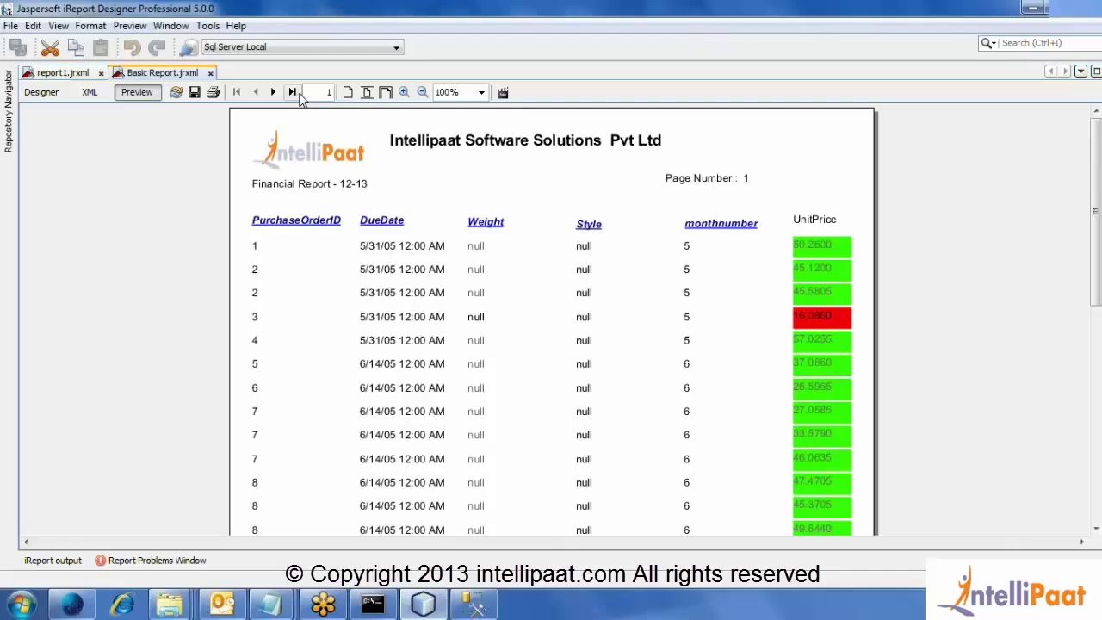
left_click(292, 92)
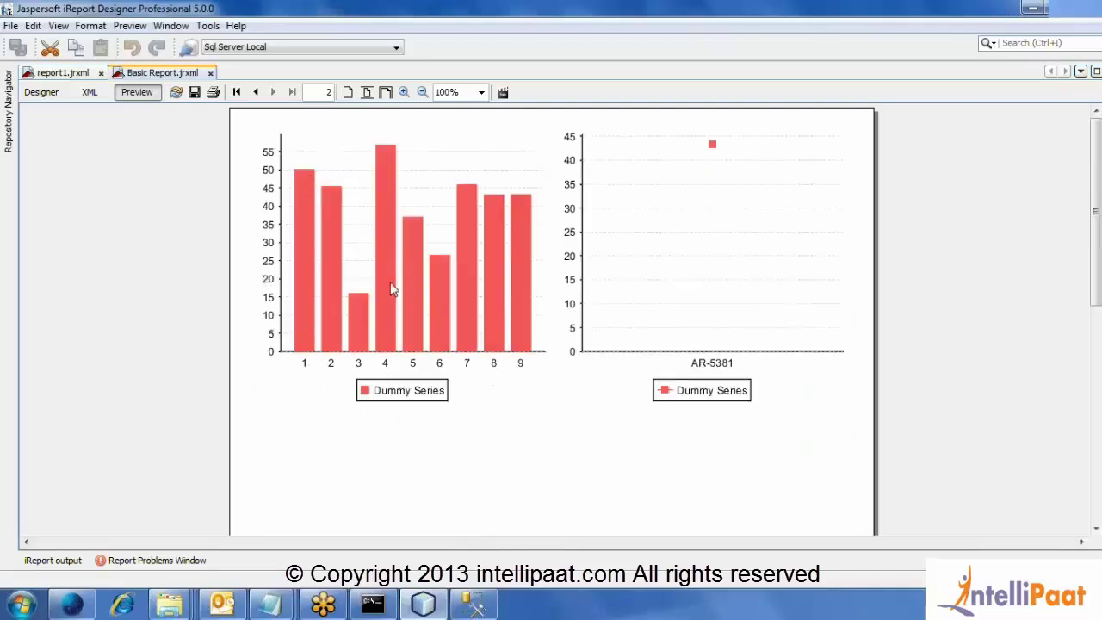
left_click(51, 94)
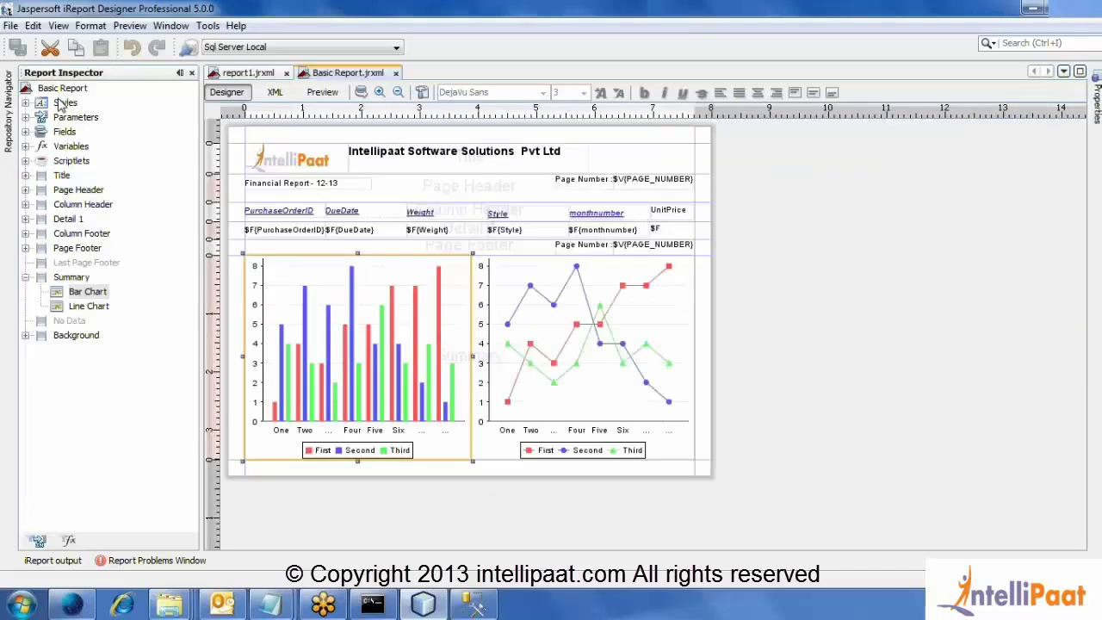
Review the series, category and value expressions of the bar chart's category series in its chart data
right_click(354, 336)
left_click(422, 138)
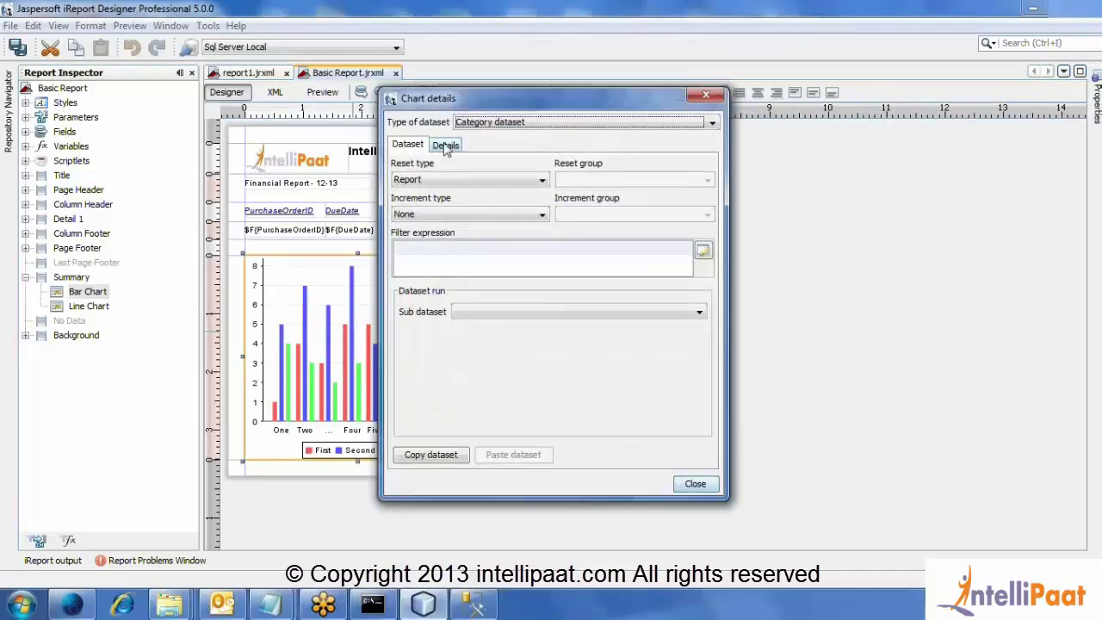
left_click(445, 144)
double_click(453, 184)
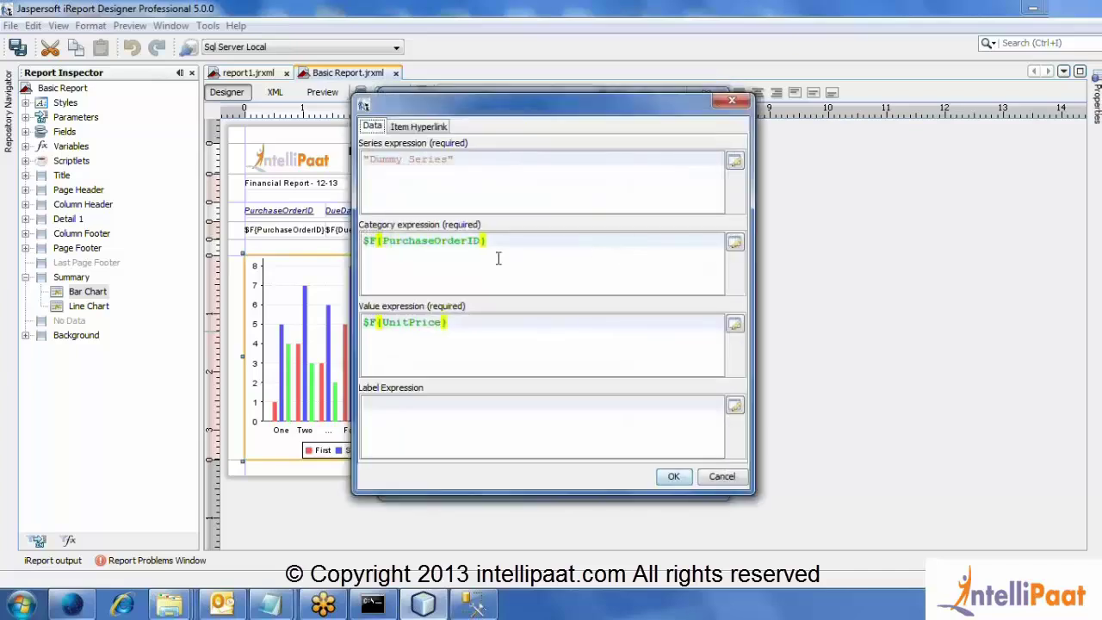
left_click(487, 431)
left_click(672, 476)
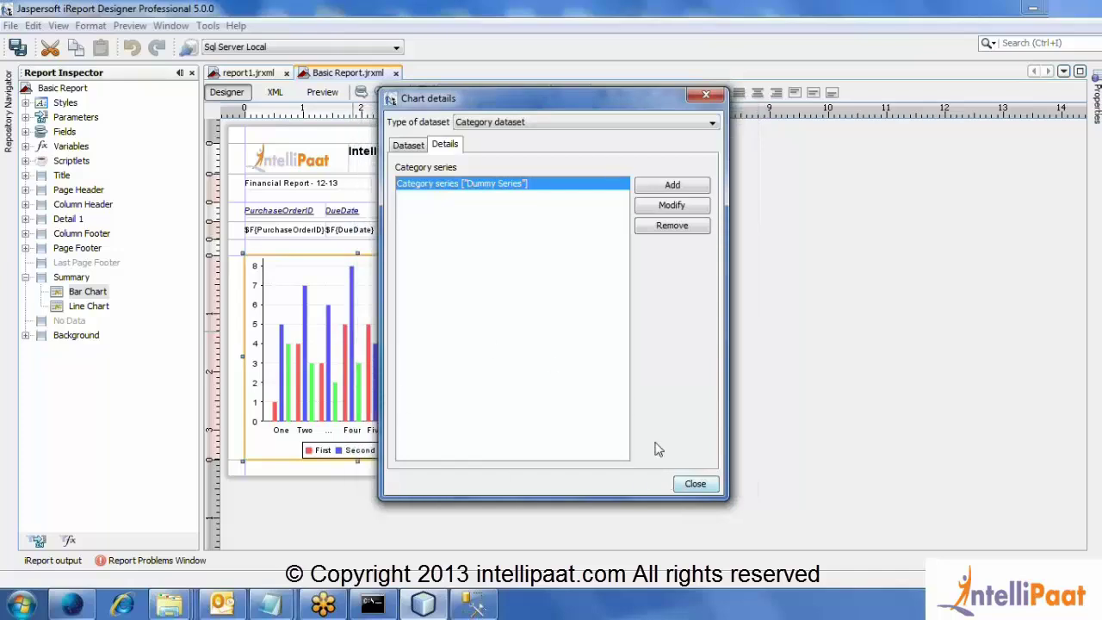
left_click(695, 483)
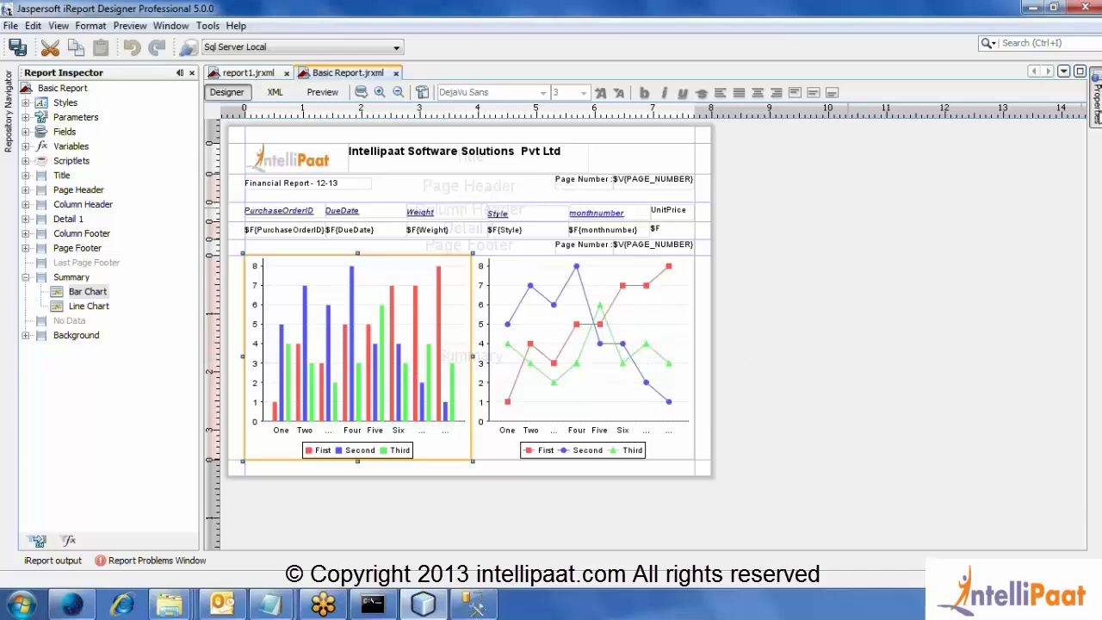
Open the bar chart's properties and examine its Left, Top, Width and Height settings
left_click(1095, 97)
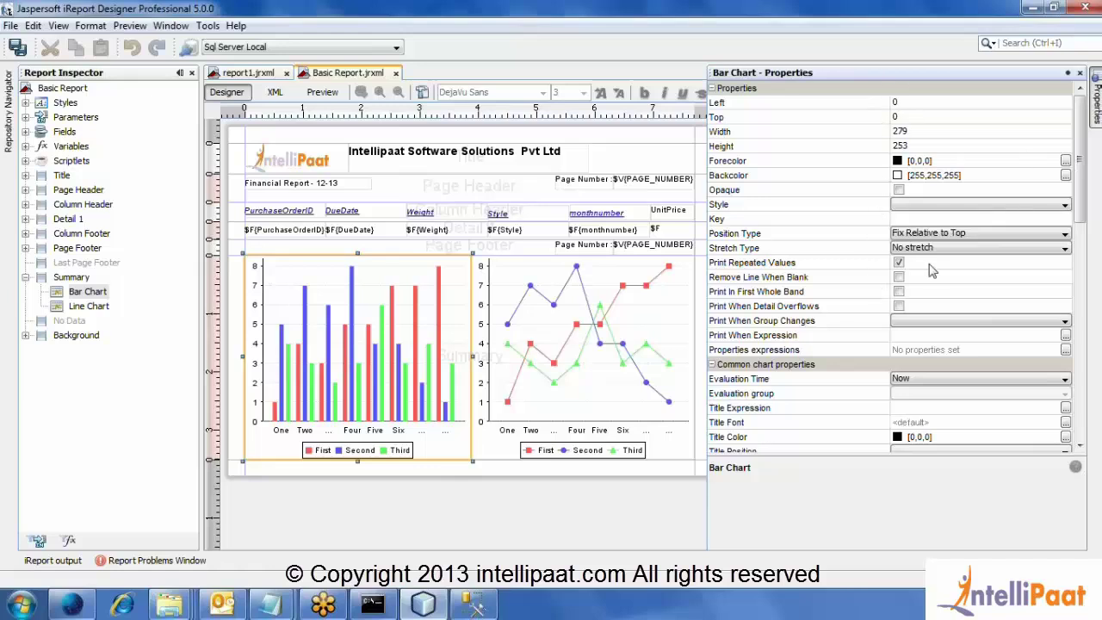
left_click(980, 103)
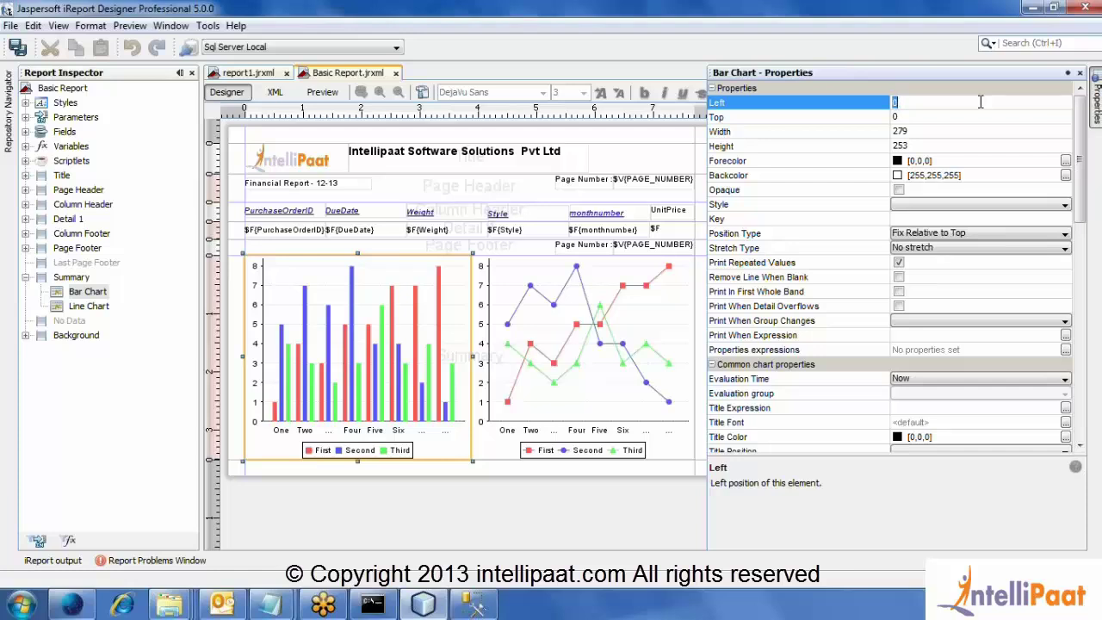
left_click(931, 118)
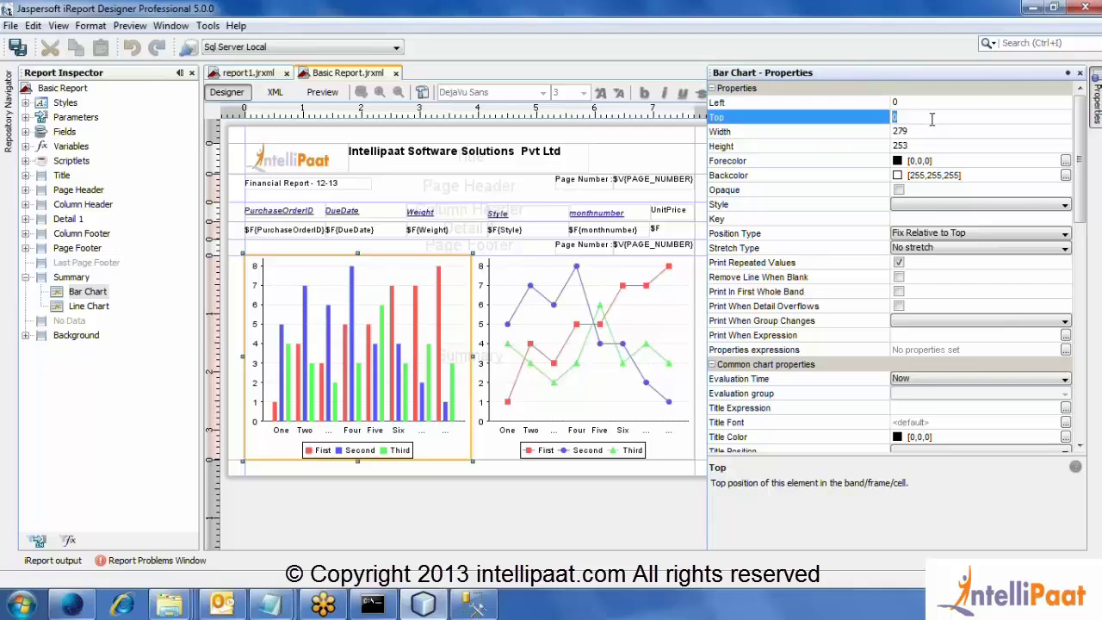
left_click(931, 132)
left_click(928, 146)
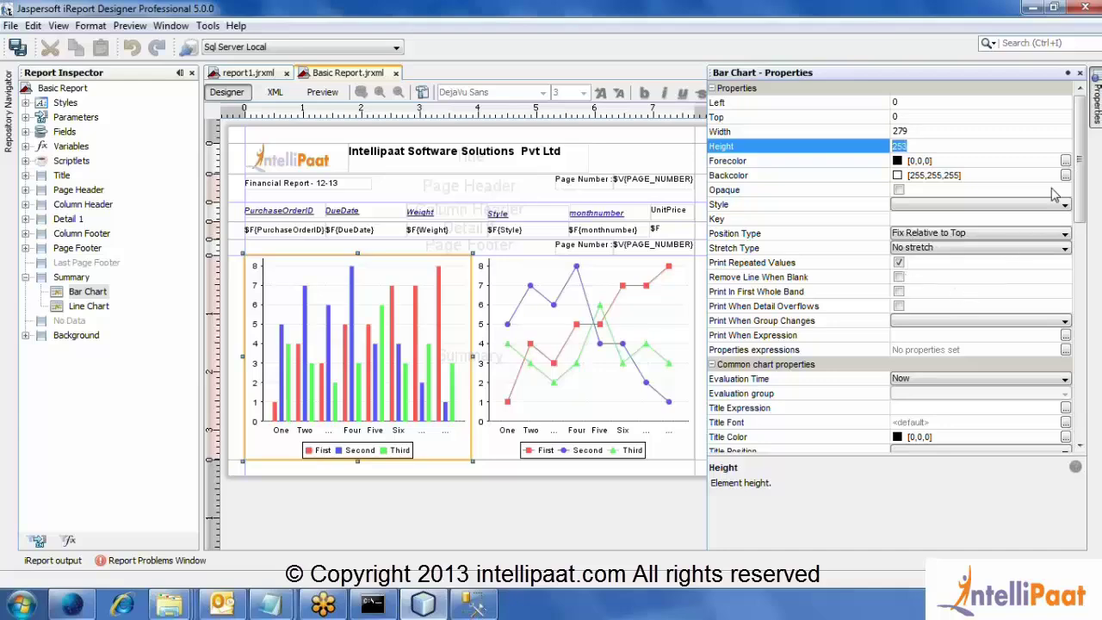
Set the bar chart's title expression to " Bar Chart showing Product Id with Unit Price"
left_click_drag(1079, 187, 1079, 272)
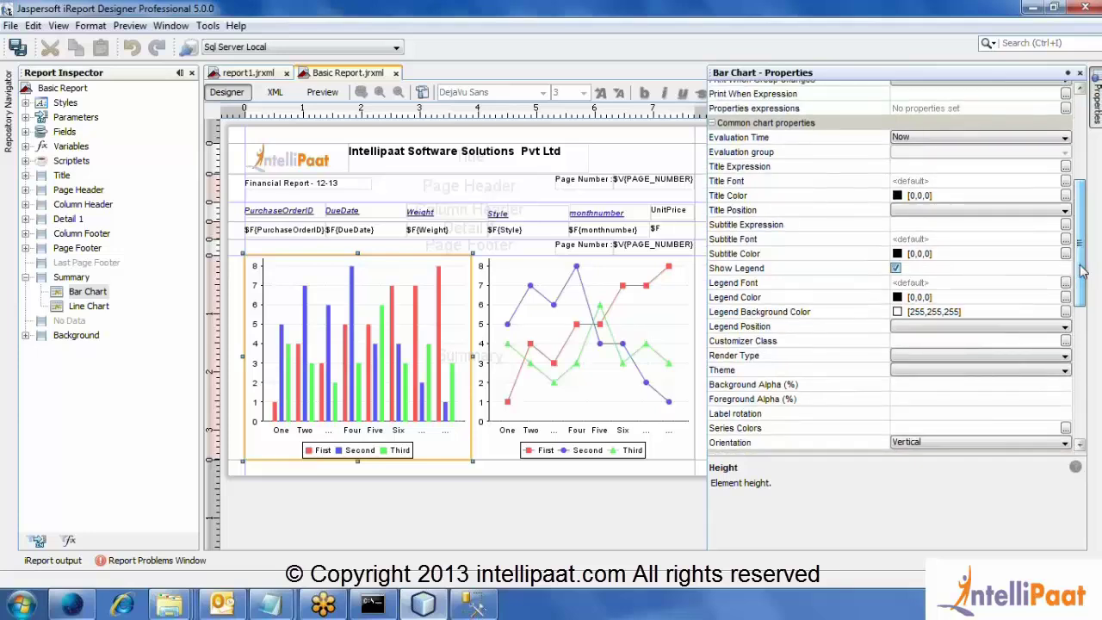
left_click(940, 137)
left_click(939, 136)
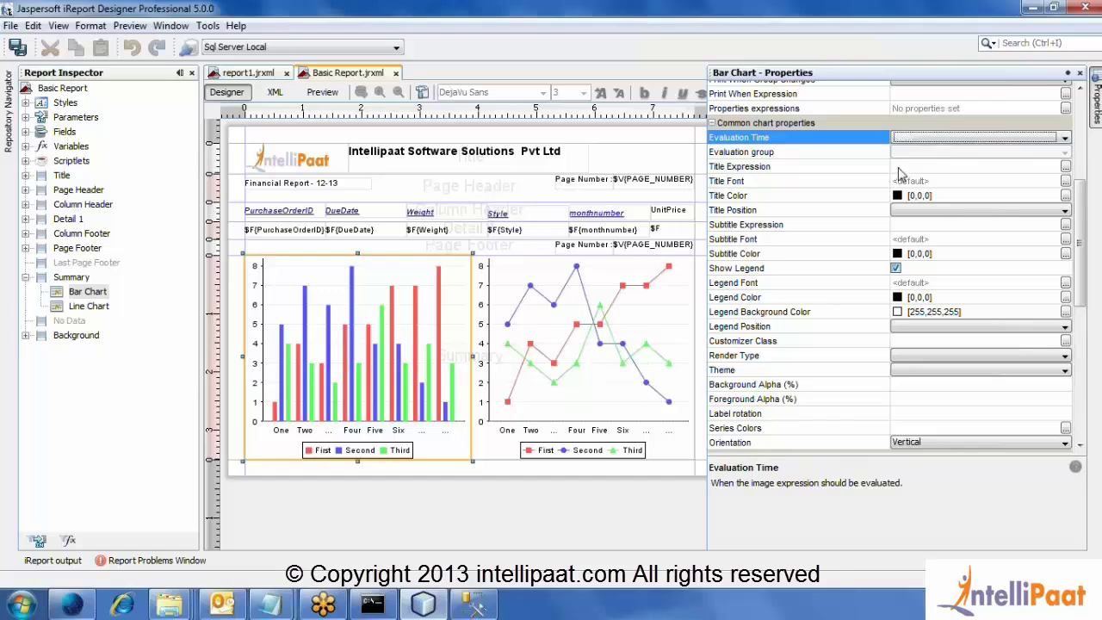
left_click(899, 166)
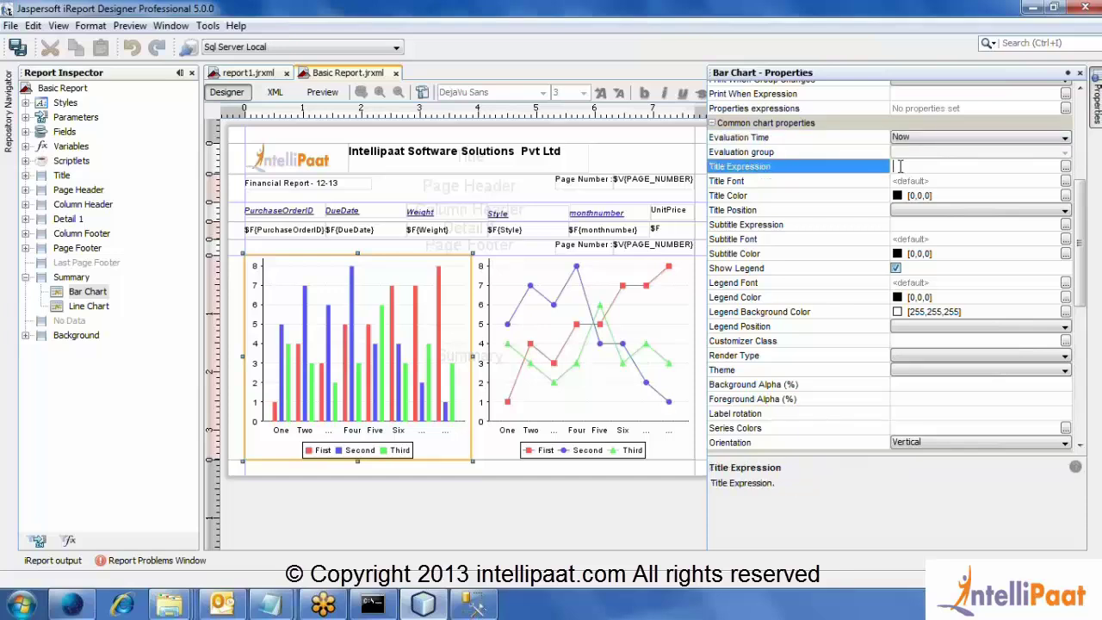
left_click(1066, 166)
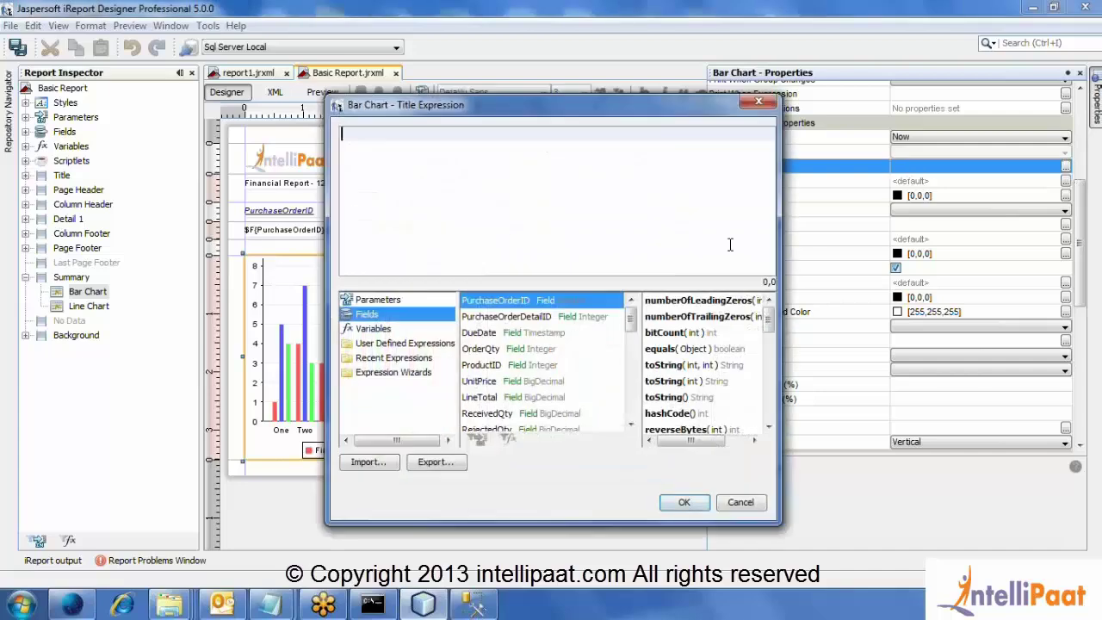
type("\"Bar Chart showing")
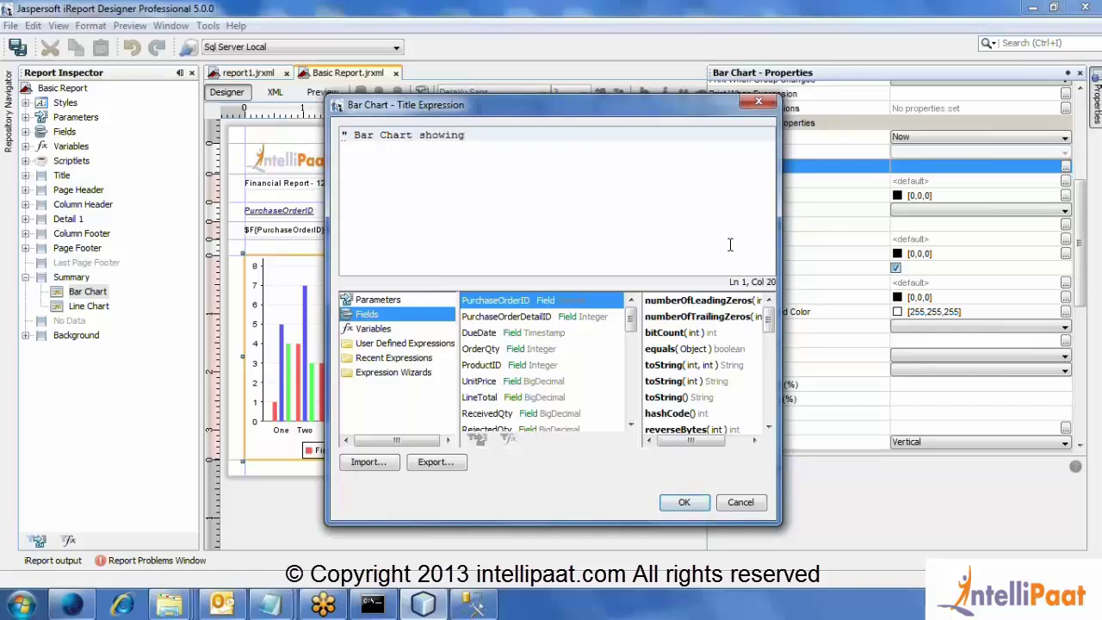
type(" Product Id with Unit Pr")
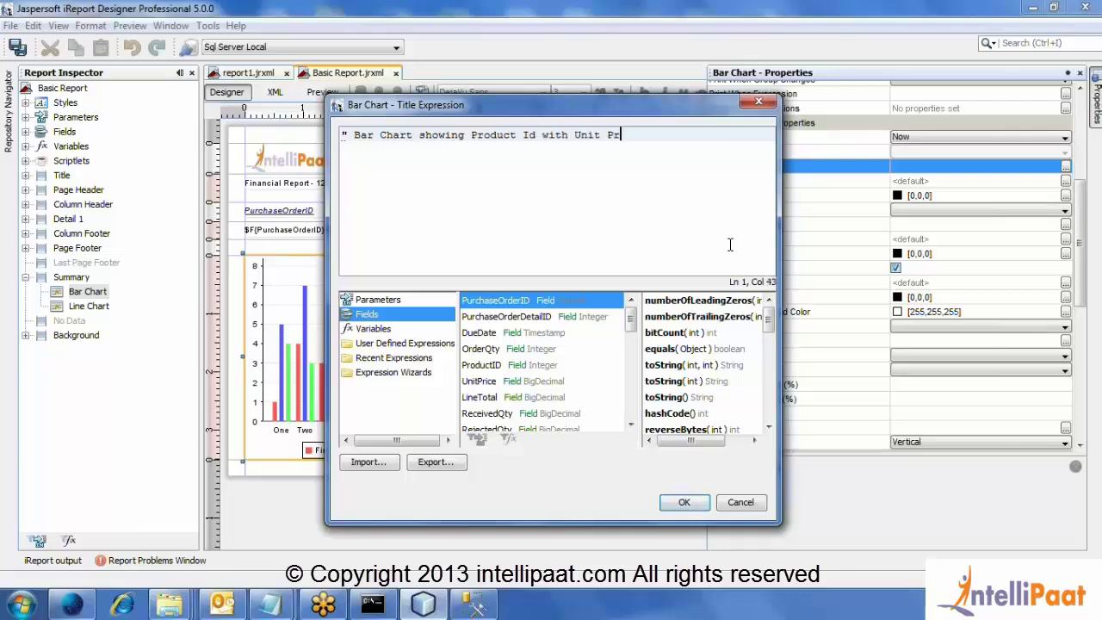
type("ice\"")
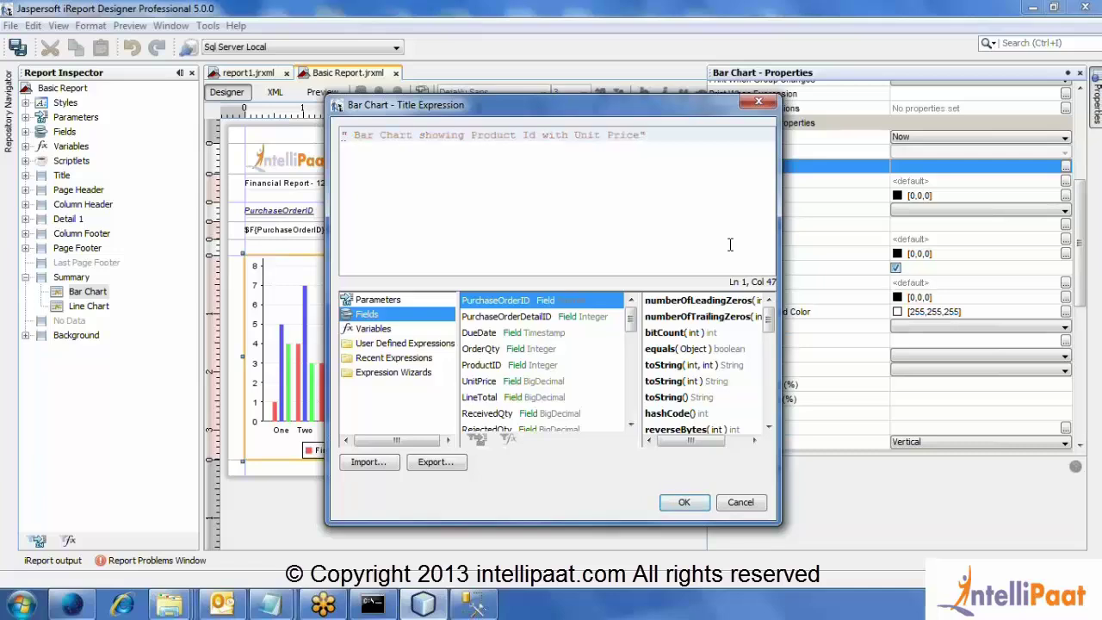
left_click(694, 501)
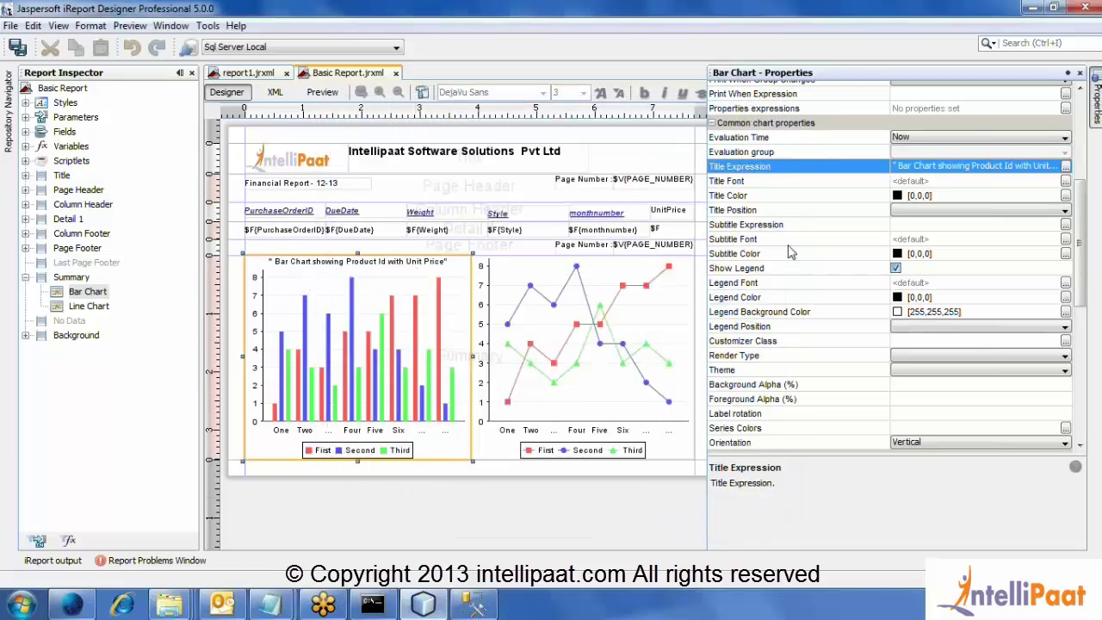
Set the bar chart's title font to SansSerif 10 and its title color to red [255,0,51]
left_click(928, 183)
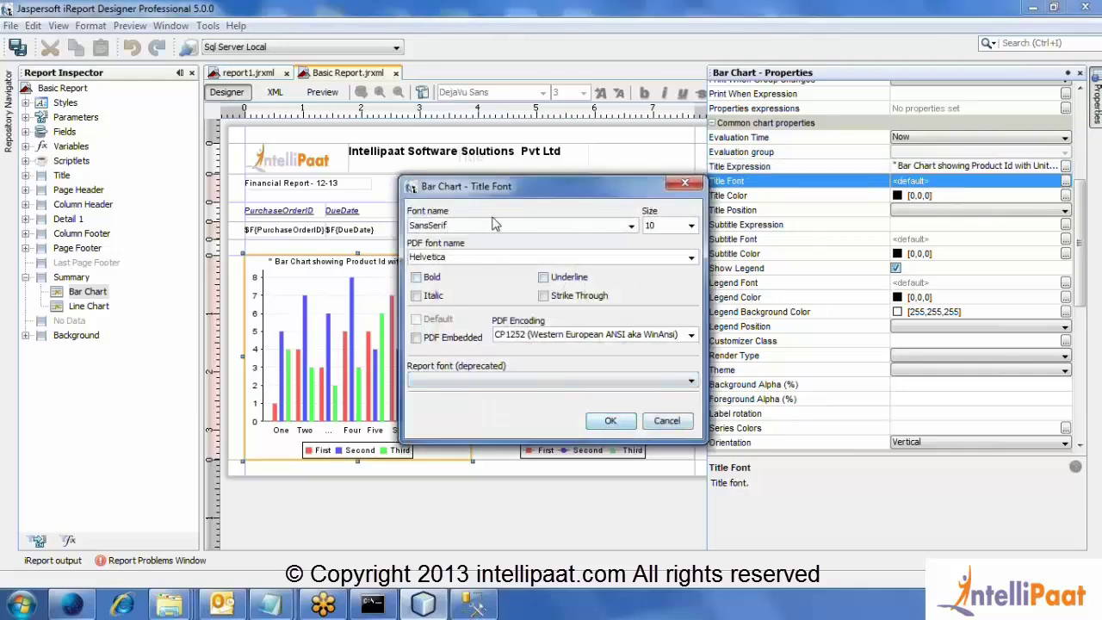
left_click(611, 421)
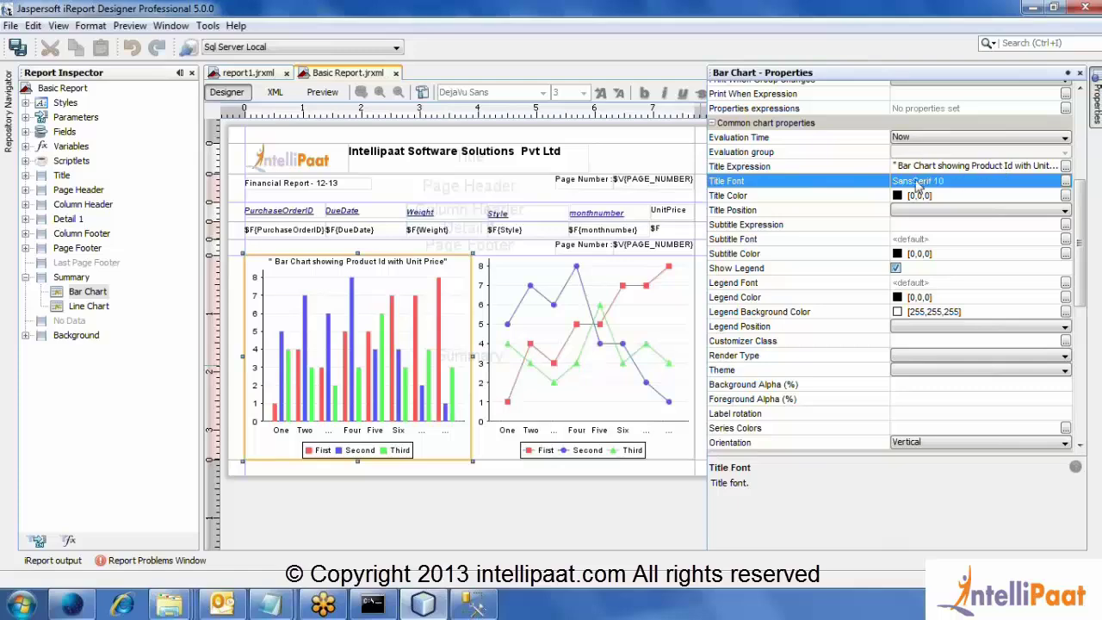
left_click(911, 196)
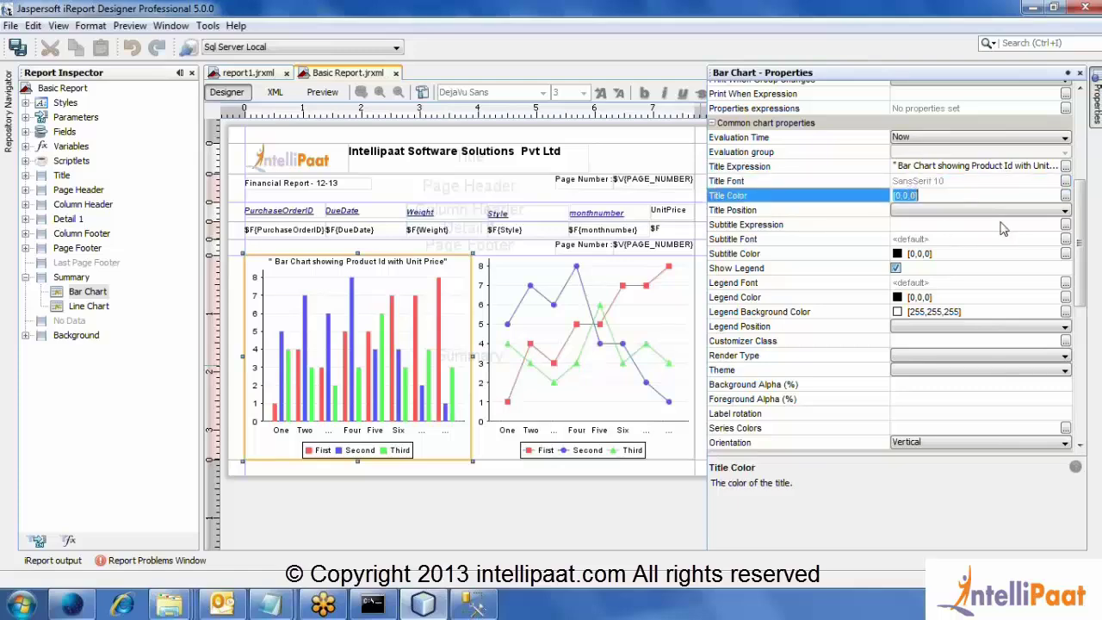
left_click(1065, 196)
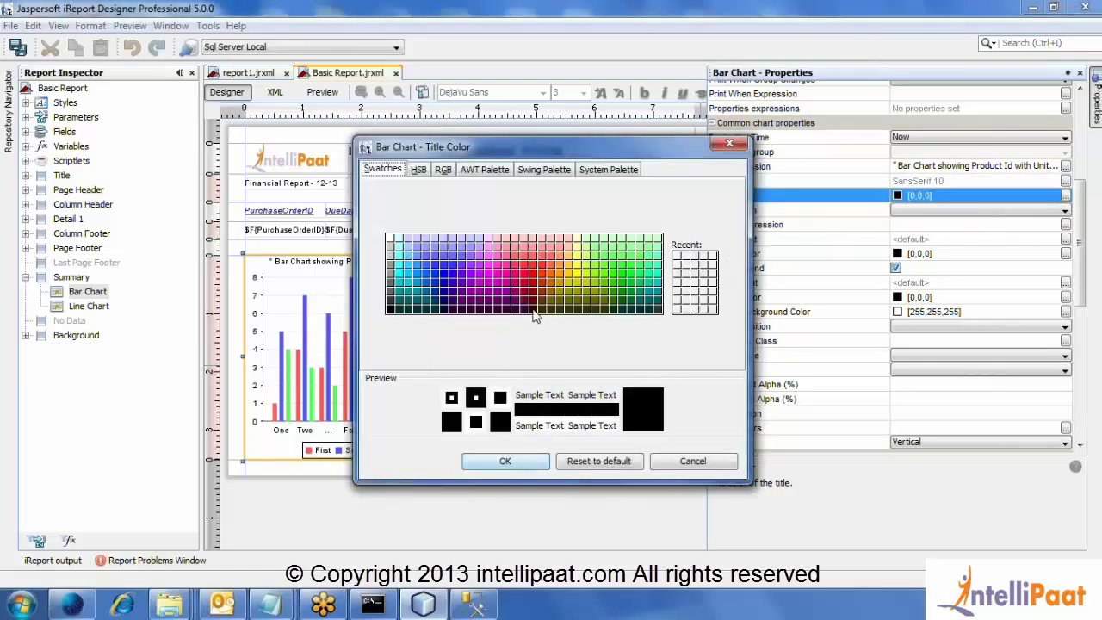
left_click(522, 278)
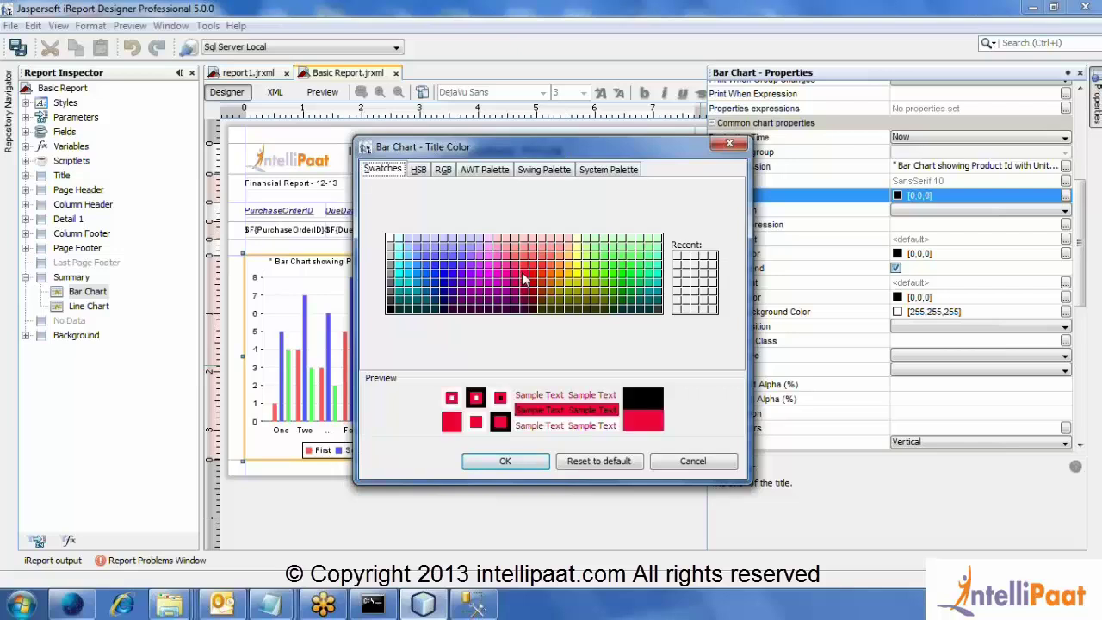
left_click(504, 461)
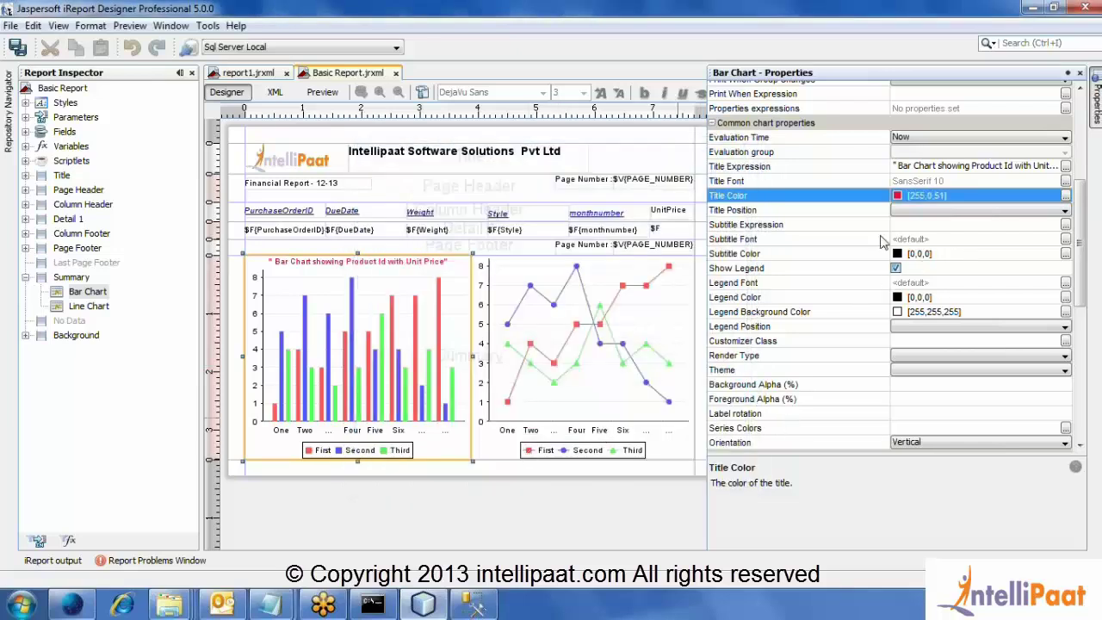
Set the bar chart's subtitle expression to "Sub Title"
left_click(861, 225)
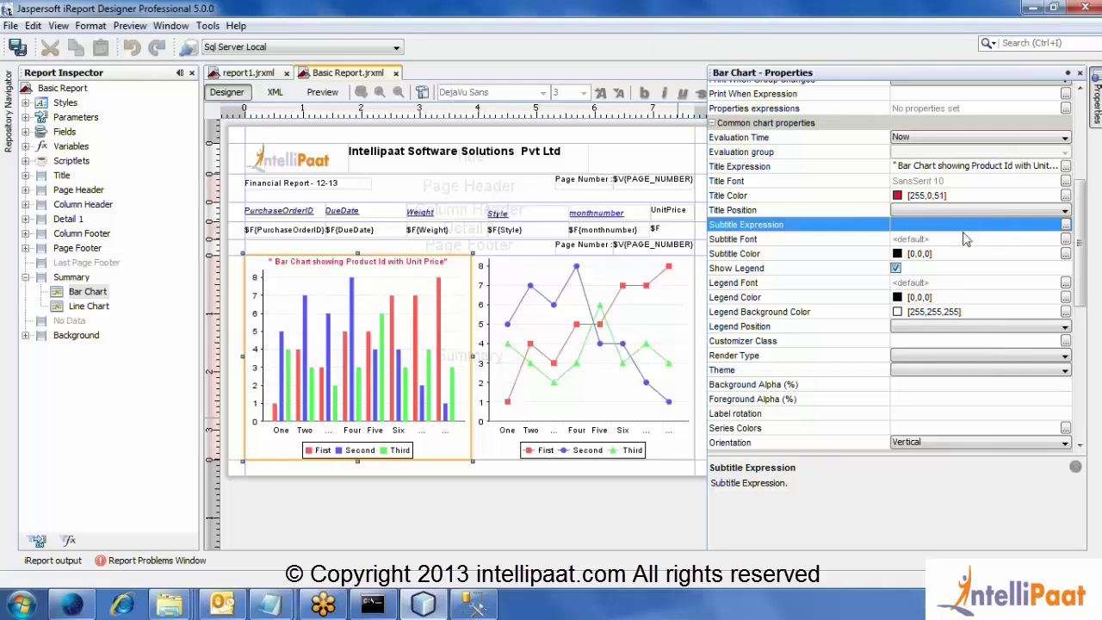
left_click(1066, 225)
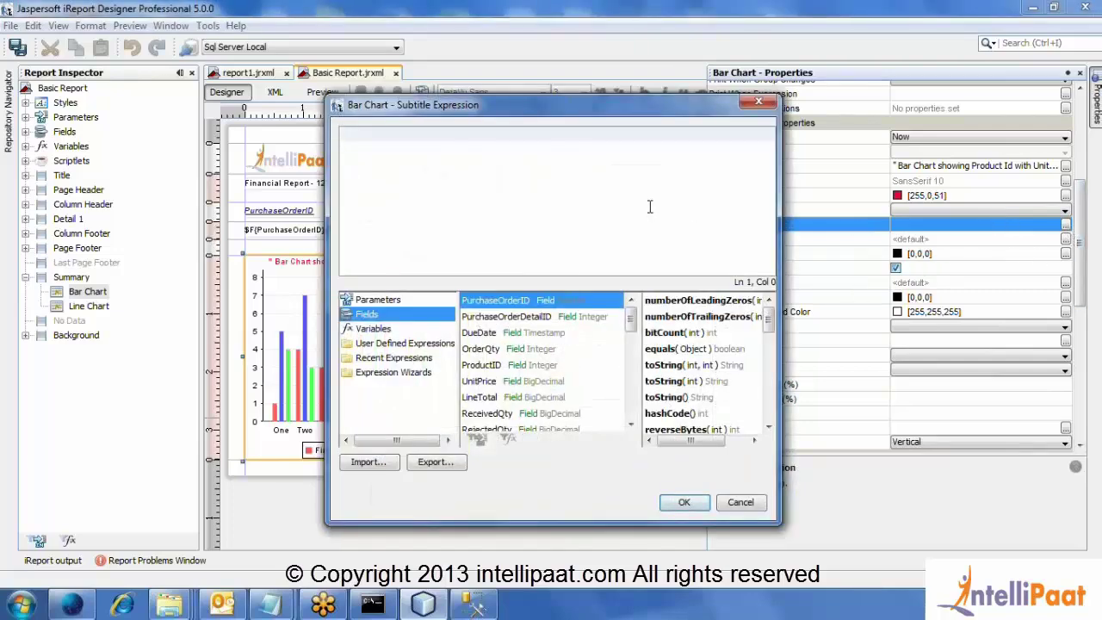
type("\"Sub title")
key("BackSpace")
key("BackSpace")
key("BackSpace")
type("tle\"")
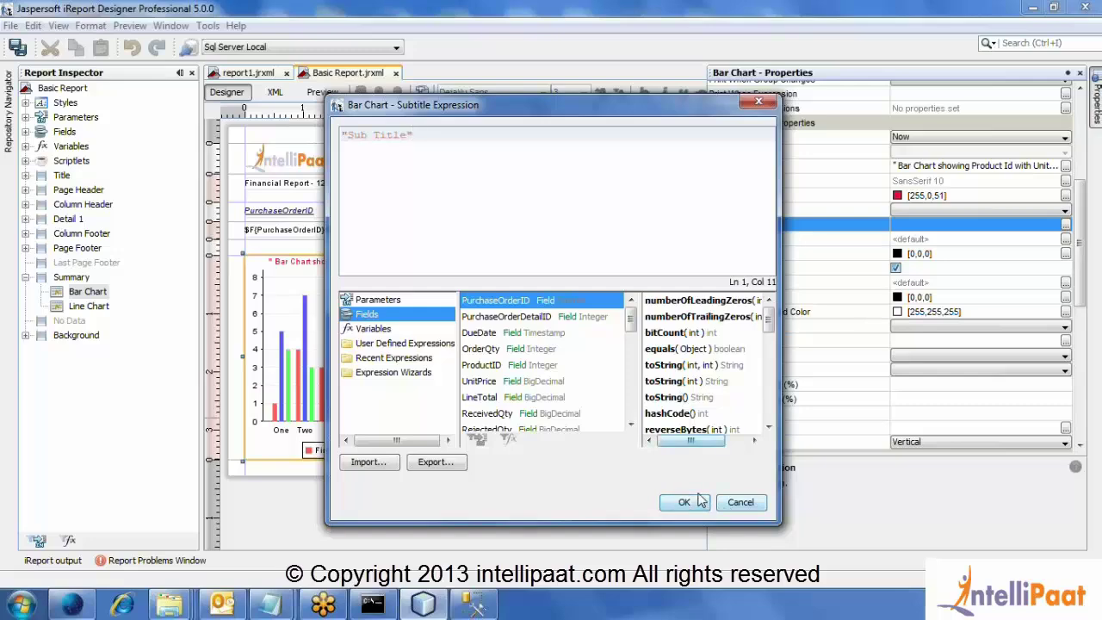
left_click(700, 501)
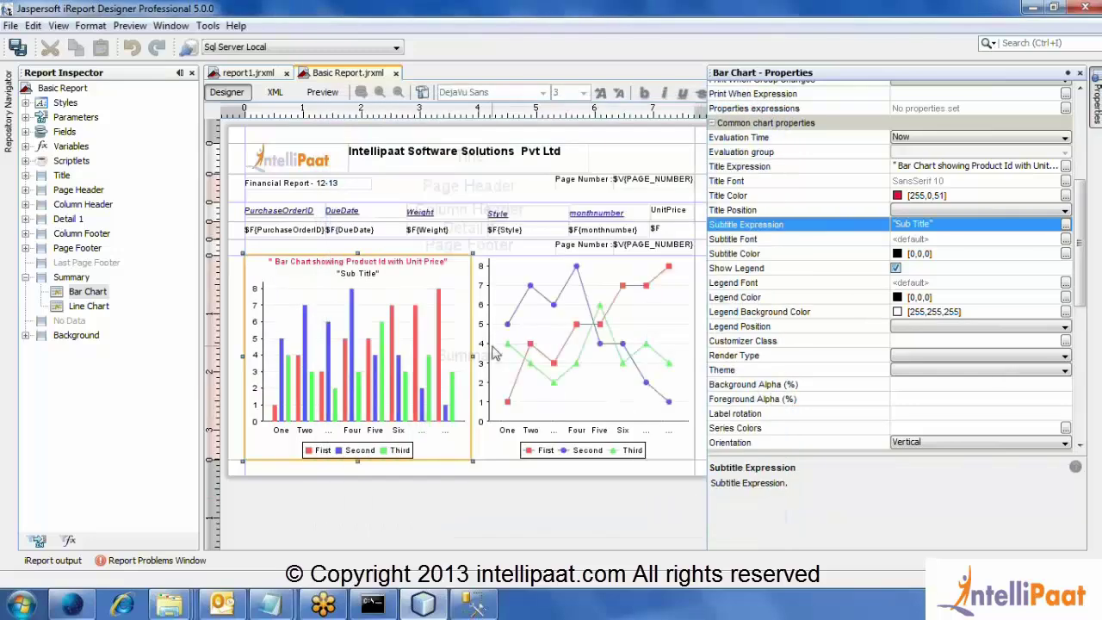
Change the bar chart's subtitle color to blue [51,0,255]
left_click(906, 253)
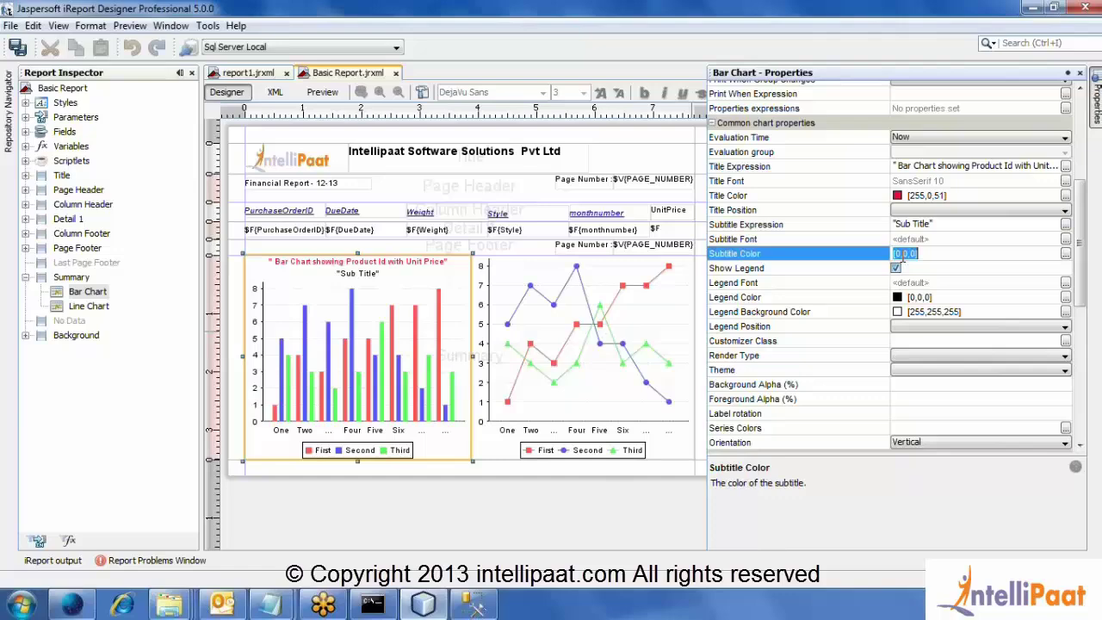
left_click(1066, 253)
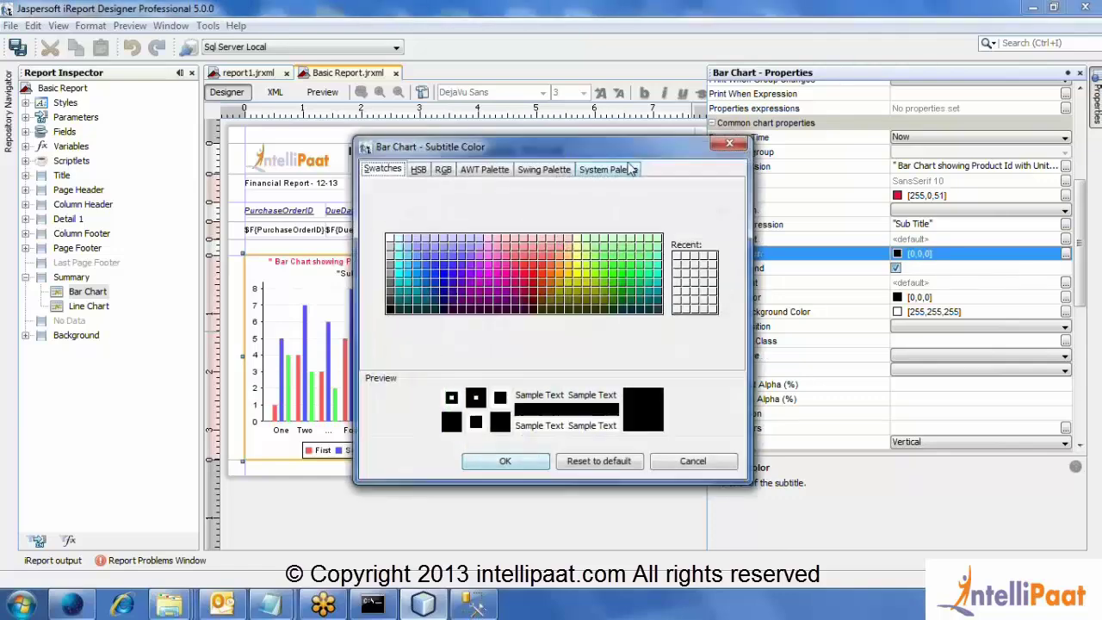
left_click(453, 277)
left_click(506, 461)
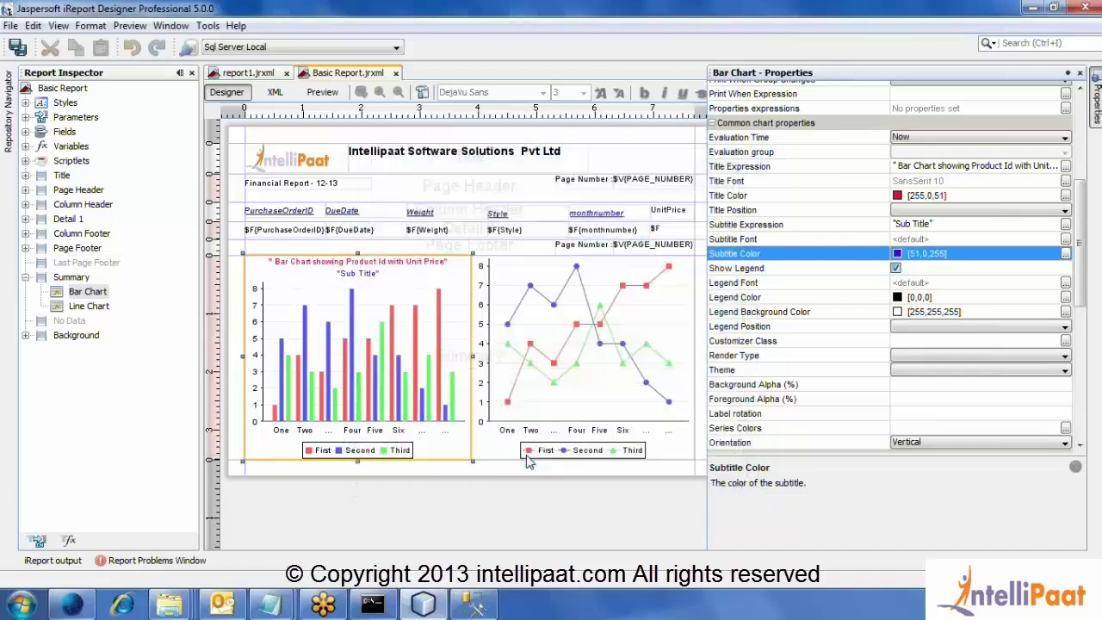
Hide the bar chart's legend and show it again
scroll(1092, 298, "down", 2)
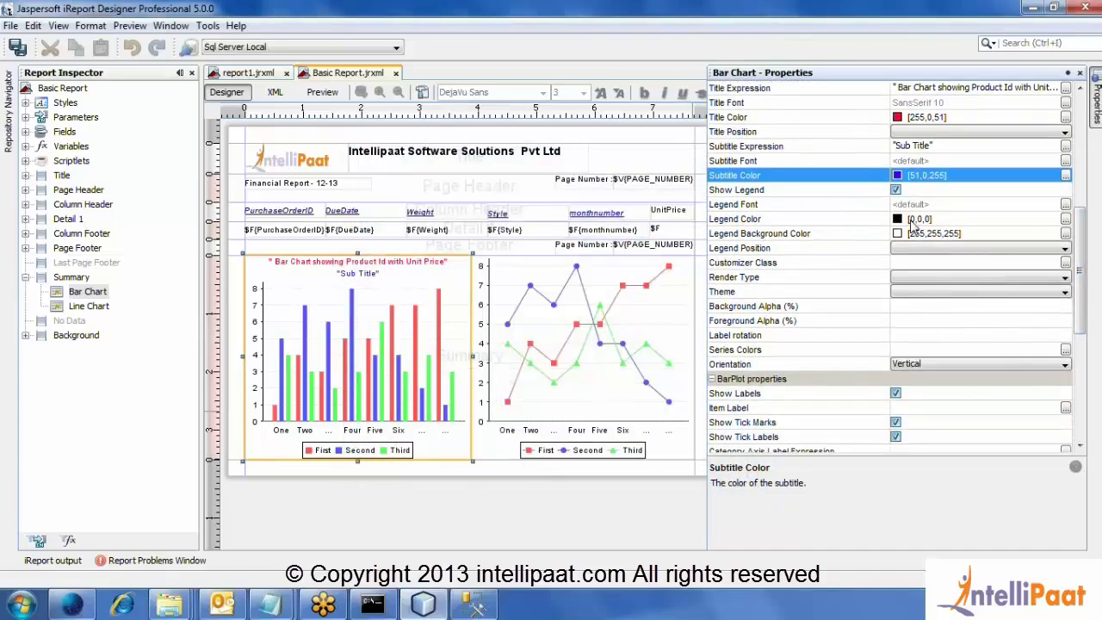
left_click(896, 191)
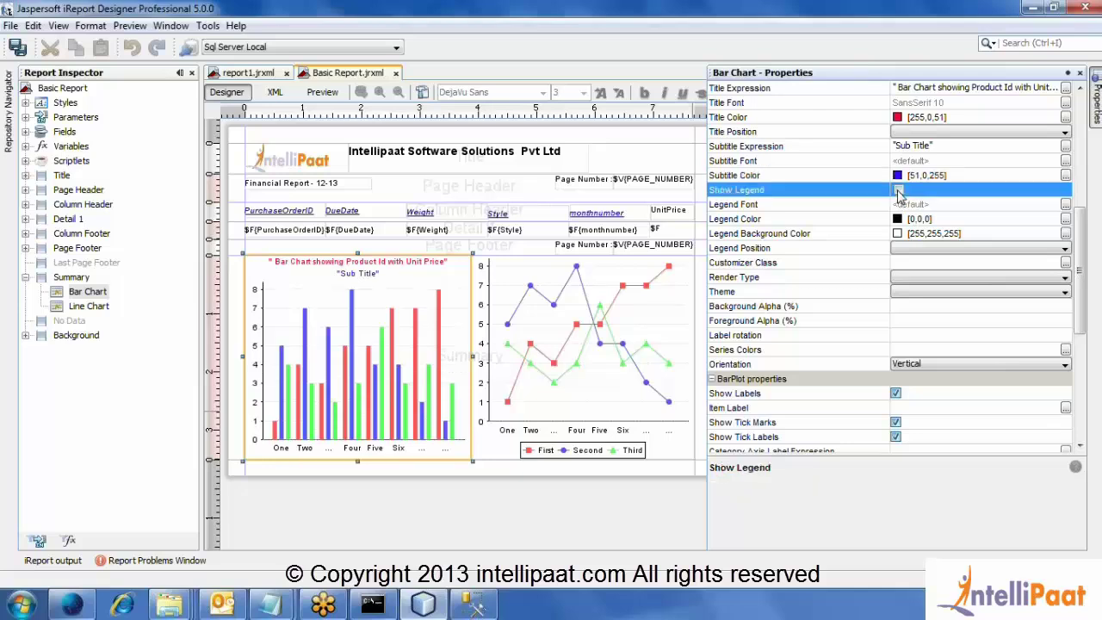
left_click(897, 191)
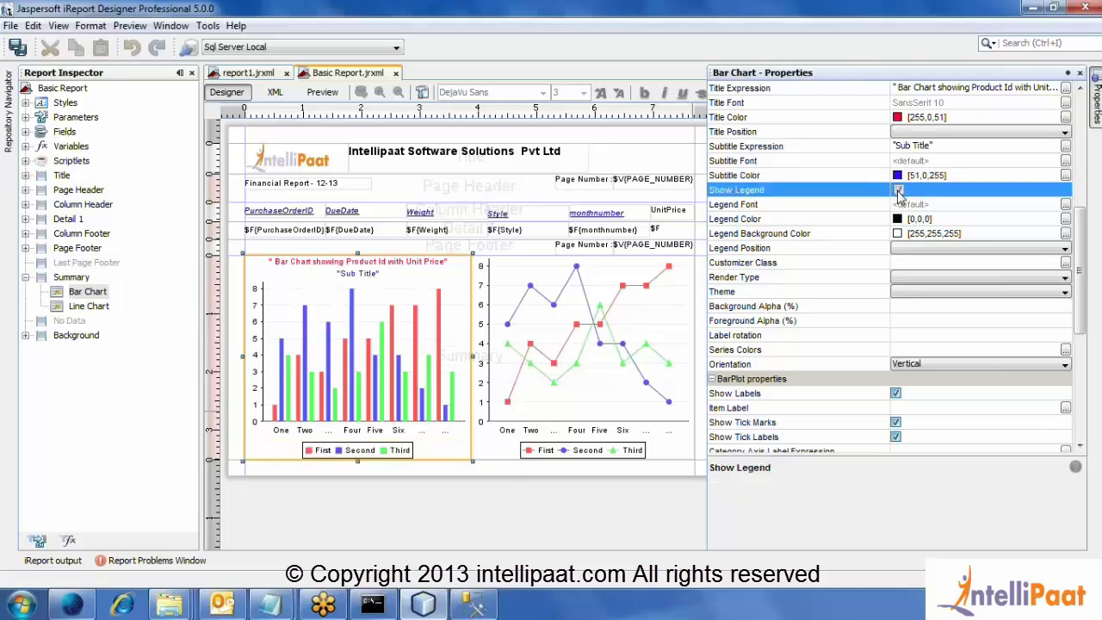
Set the bar chart's legend position to Right
left_click(954, 249)
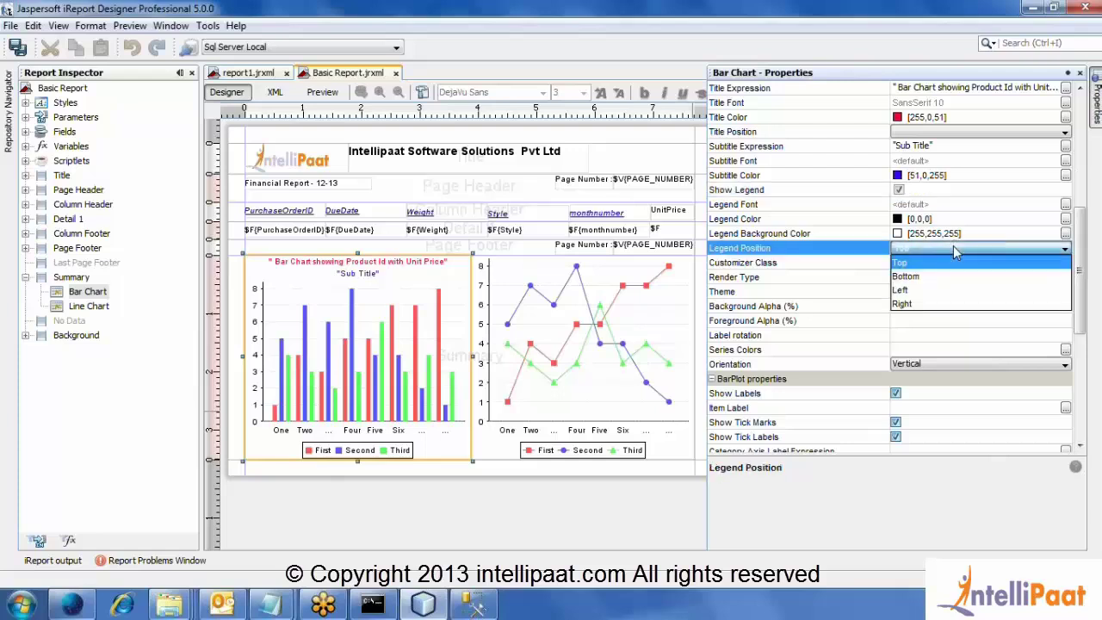
left_click(925, 307)
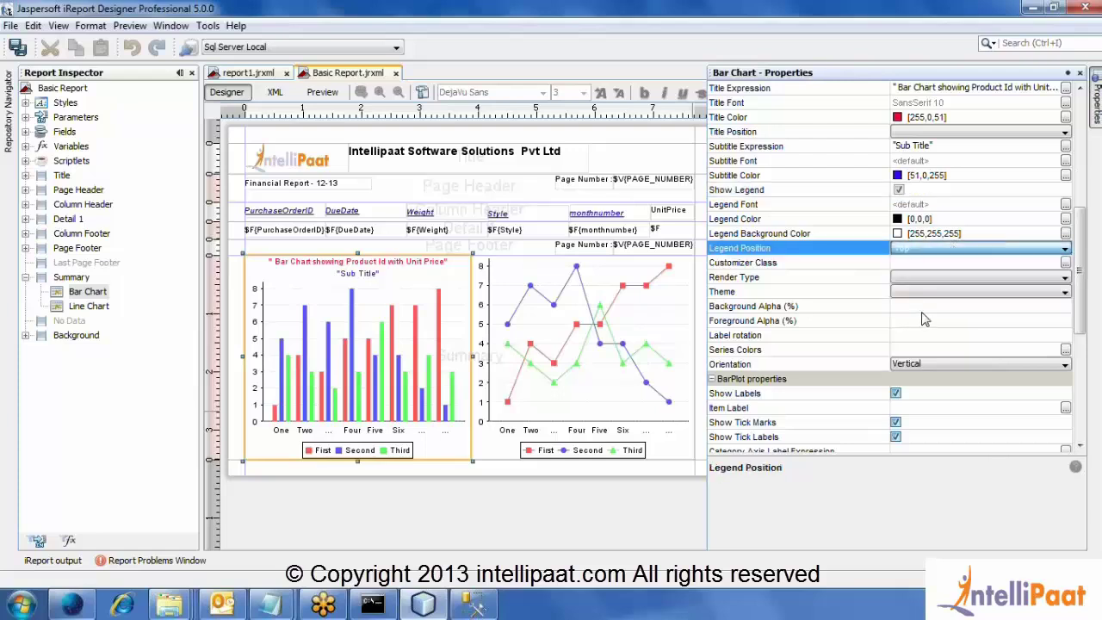
left_click(1064, 248)
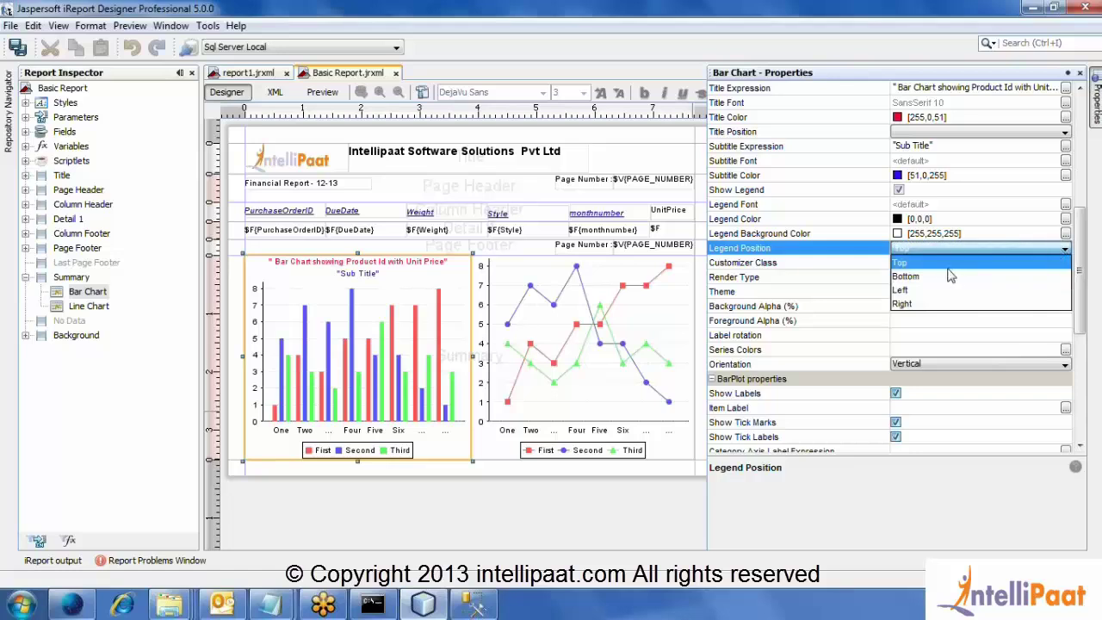
left_click(904, 306)
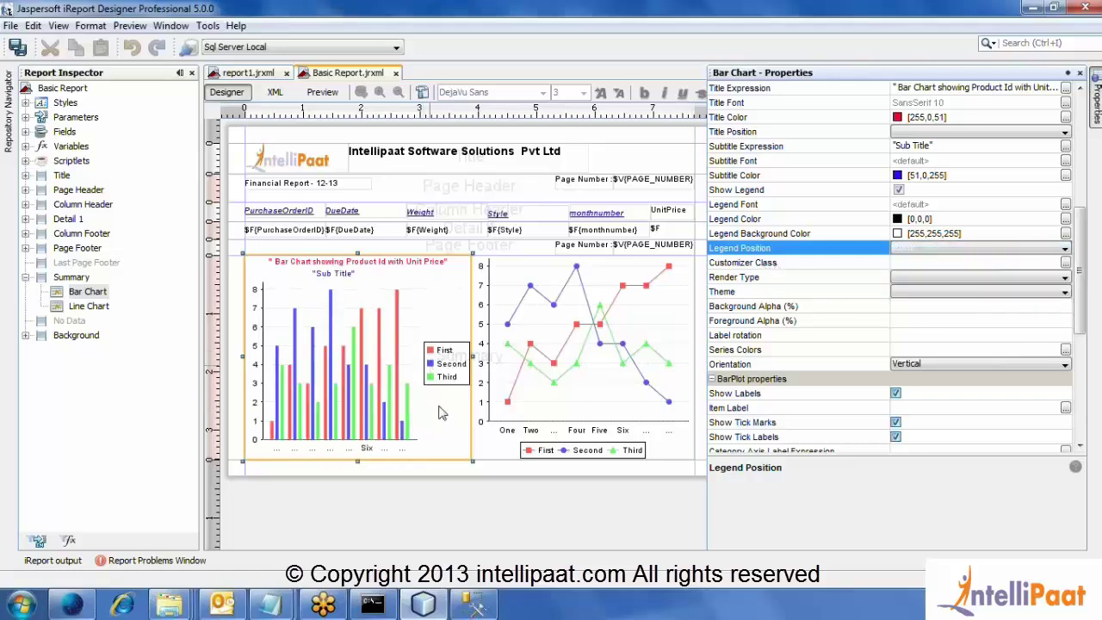
Set the bar chart's render type to draw and its label rotation to 30
left_click(1064, 277)
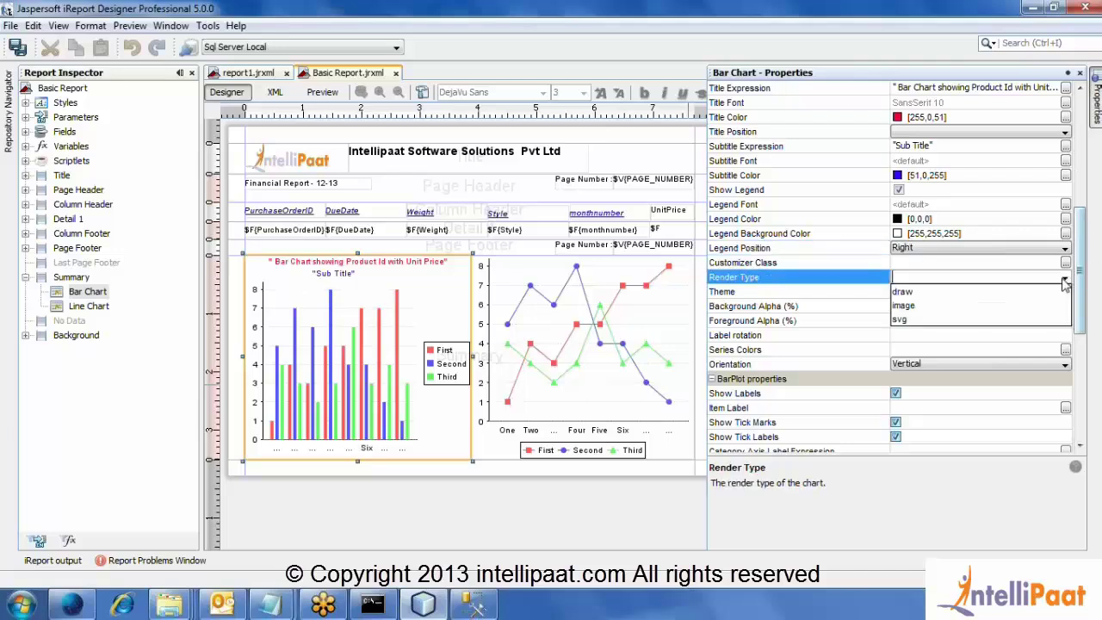
left_click(997, 294)
left_click(816, 296)
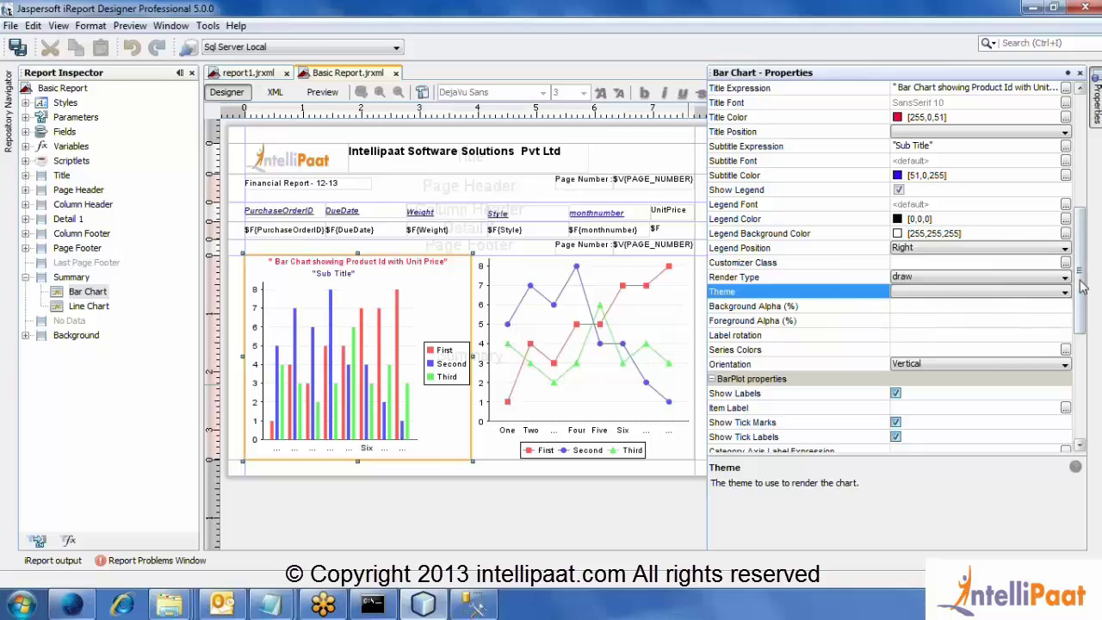
left_click_drag(1083, 289, 1085, 327)
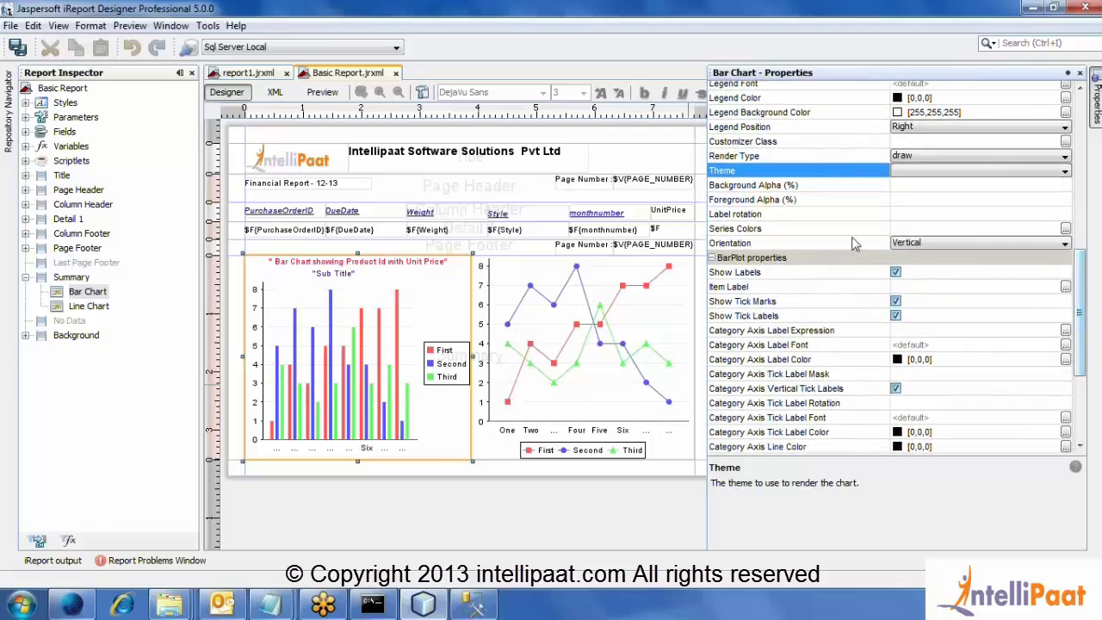
left_click(914, 215)
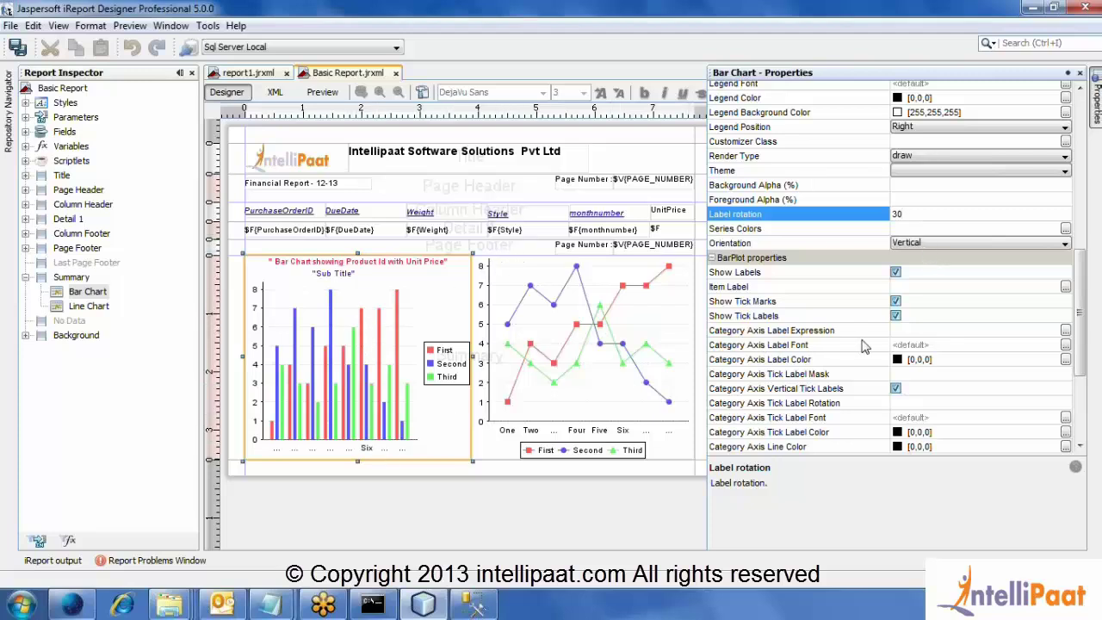
Switch the bar chart's orientation to Horizontal and return it to Vertical
left_click(983, 244)
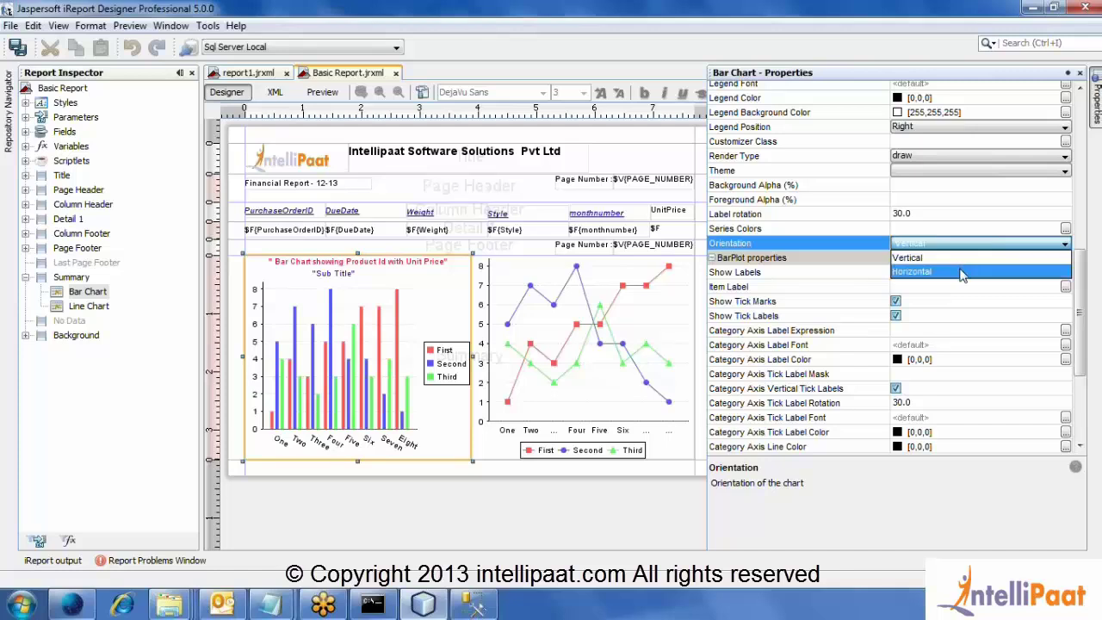
left_click(962, 272)
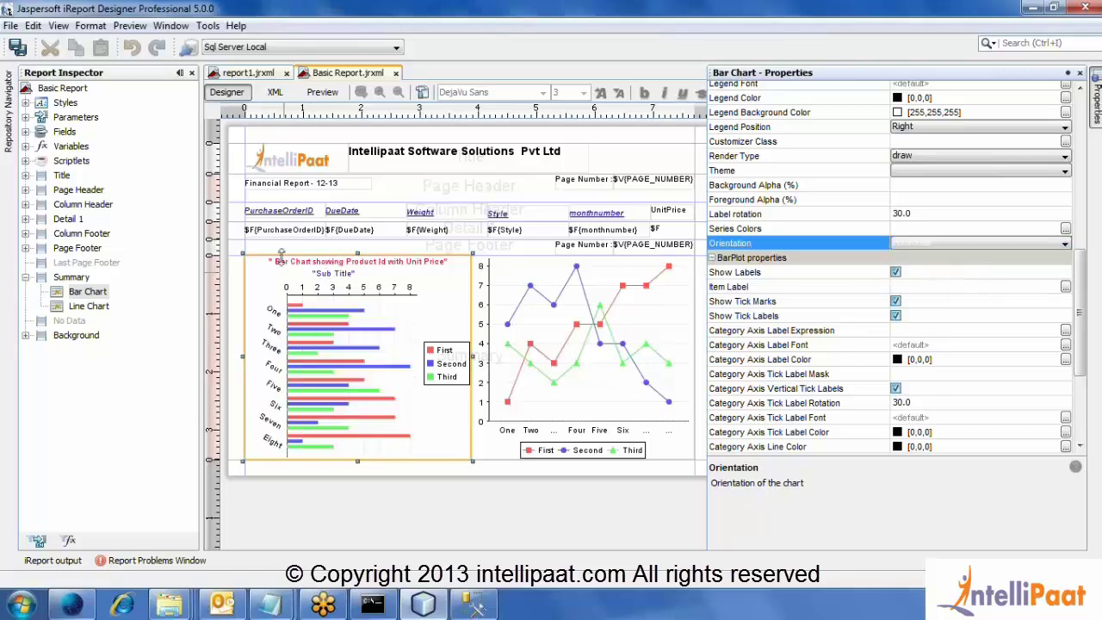
left_click(968, 246)
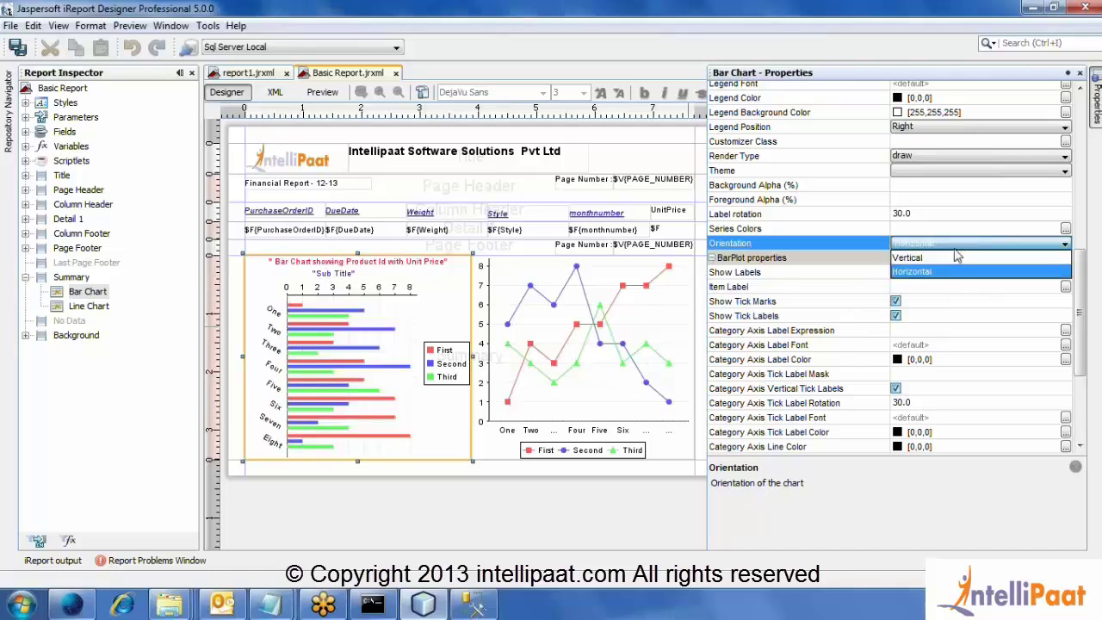
left_click(955, 257)
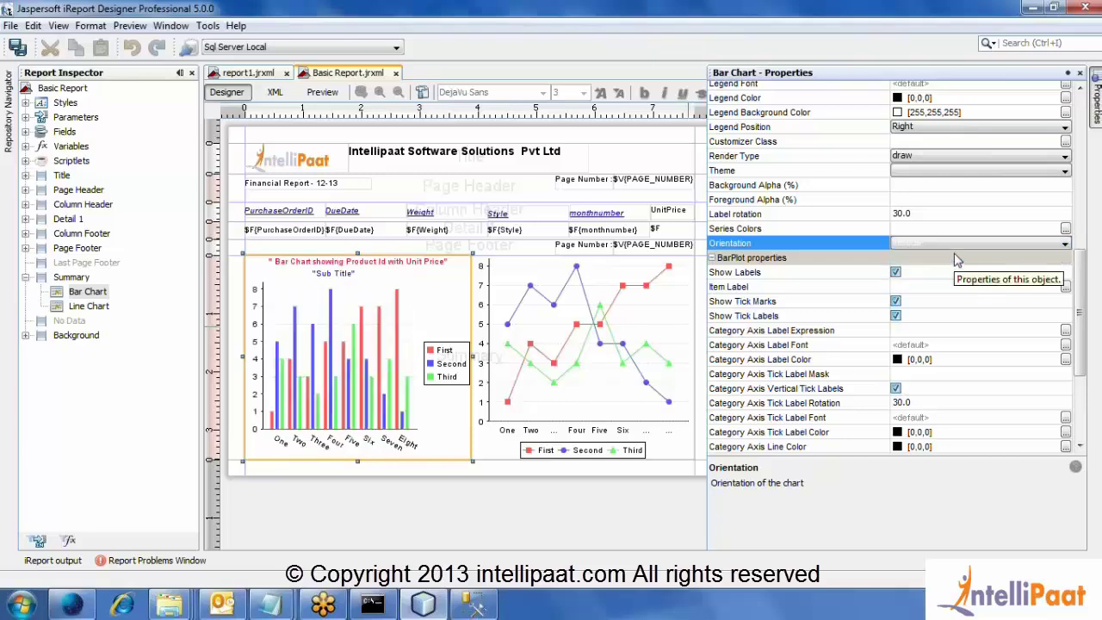
Hide the bar chart's tick labels and show them again, with Show Tick Marks enabled
left_click_drag(1086, 286, 1086, 324)
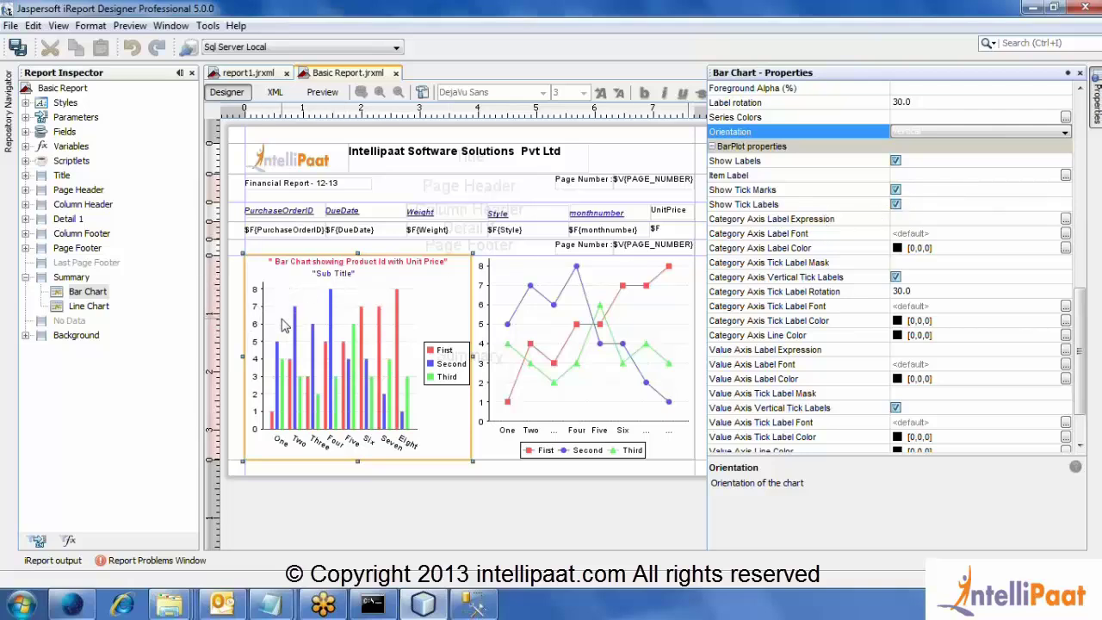
left_click(895, 191)
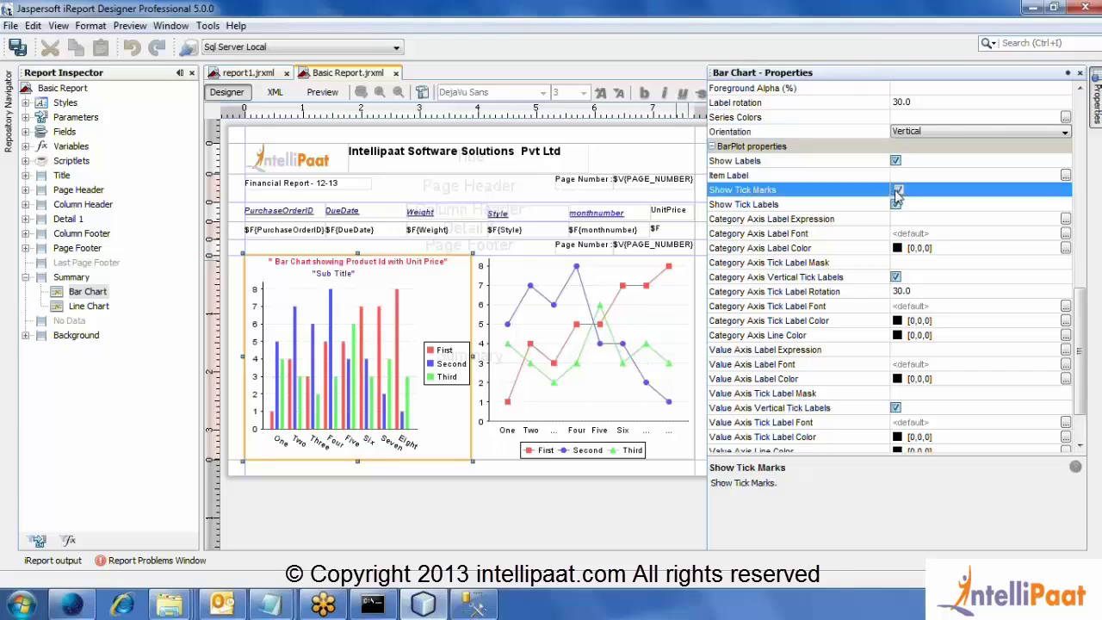
left_click(897, 206)
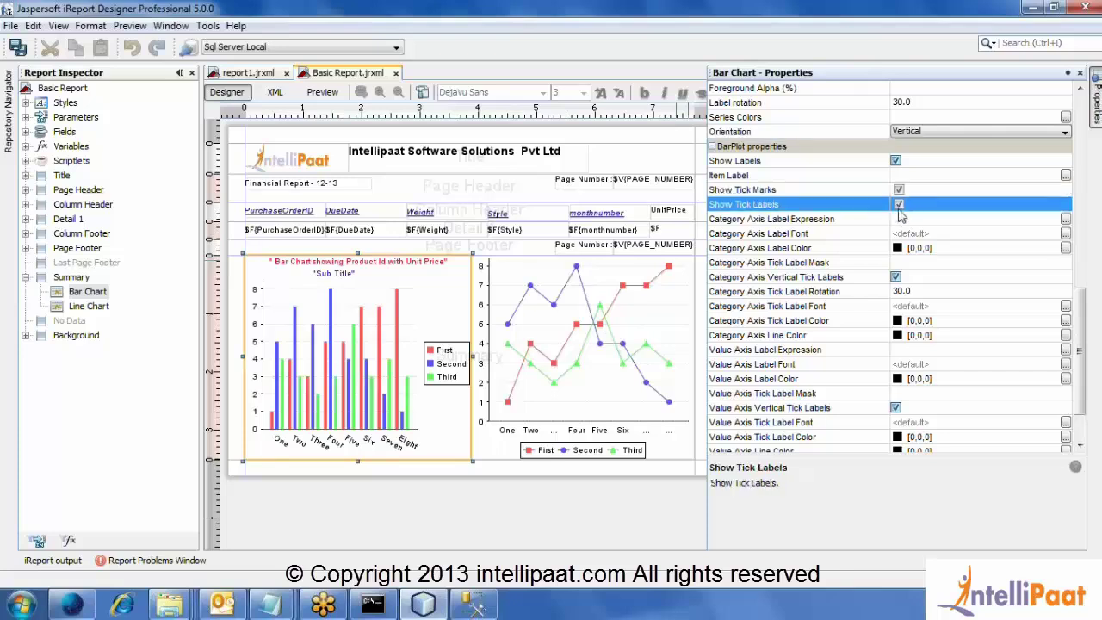
left_click(898, 206)
left_click(898, 190)
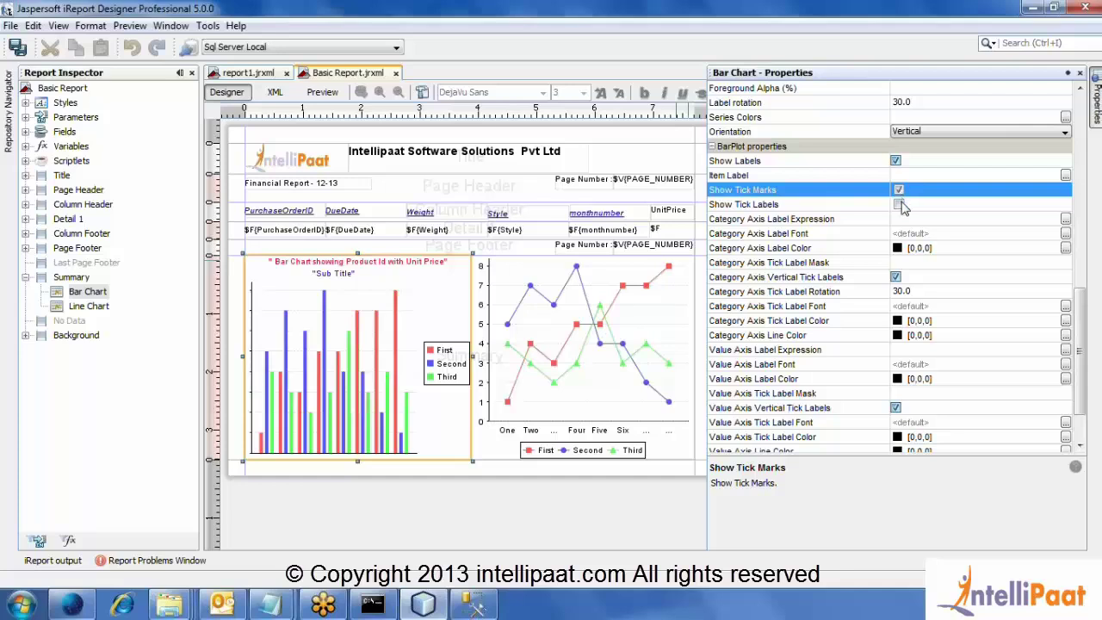
left_click(898, 205)
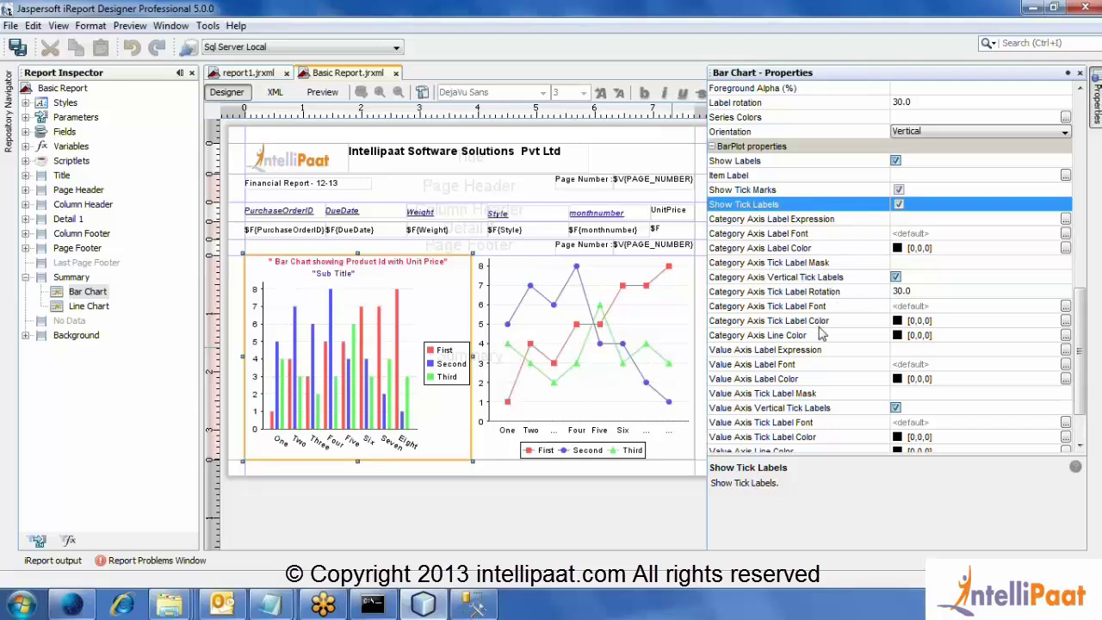
scroll(834, 338, "down", 2)
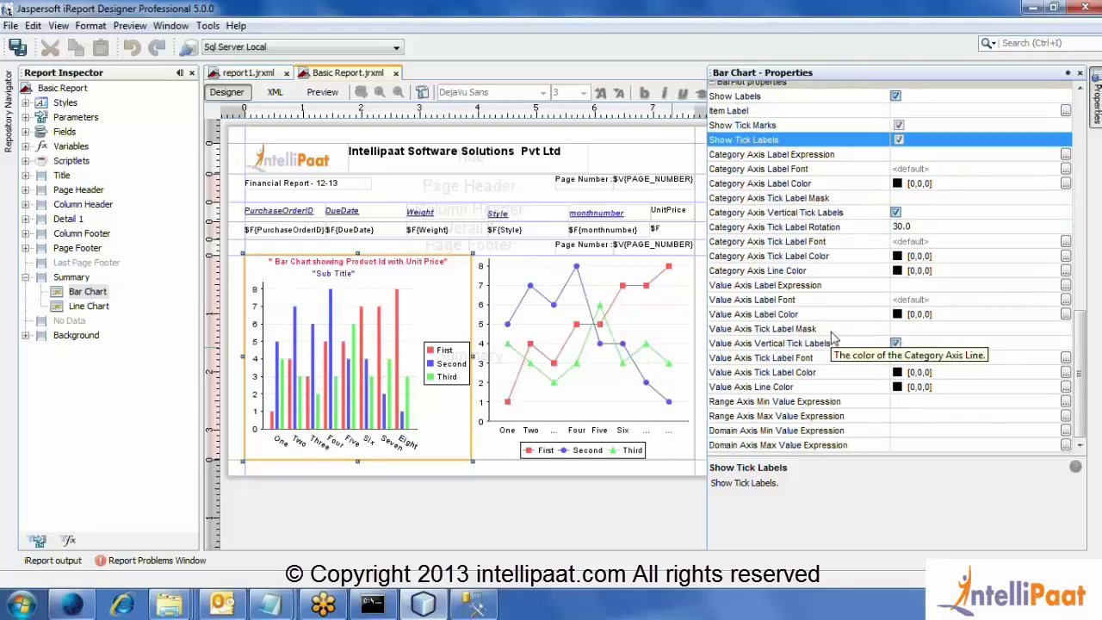